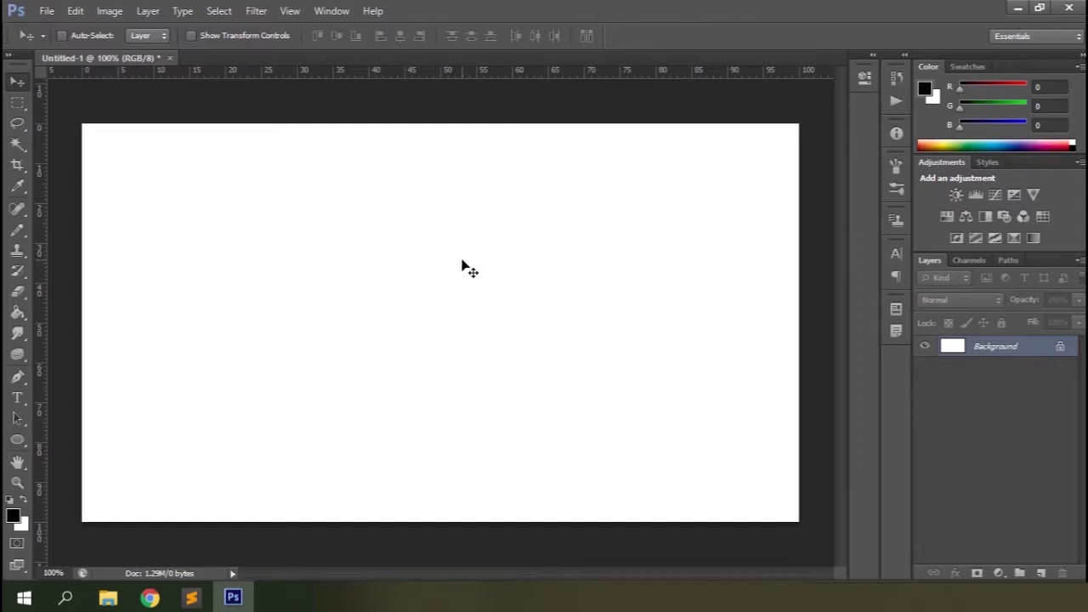
Draw a thin curved line in the upper middle of the canvas with the Pencil tool at 1 px and 0% hardness.
left_click(19, 230)
right_click(21, 233)
left_click(70, 243)
left_click(71, 243)
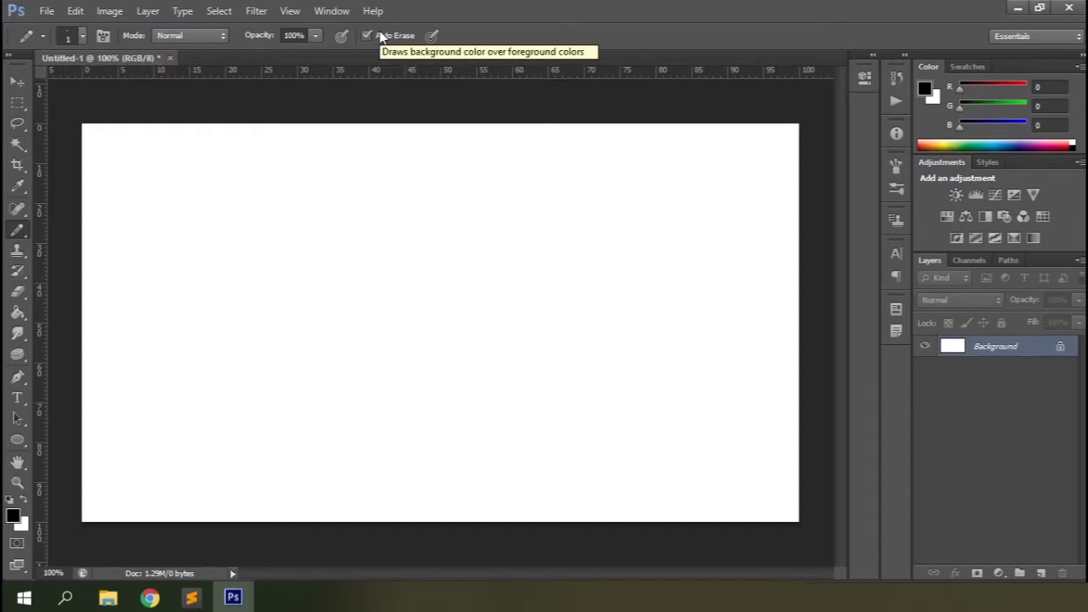
left_click(81, 39)
mouse_move(26, 126)
left_mouse_down()
mouse_move(72, 126)
mouse_move(27, 126)
left_mouse_up()
left_click(33, 158)
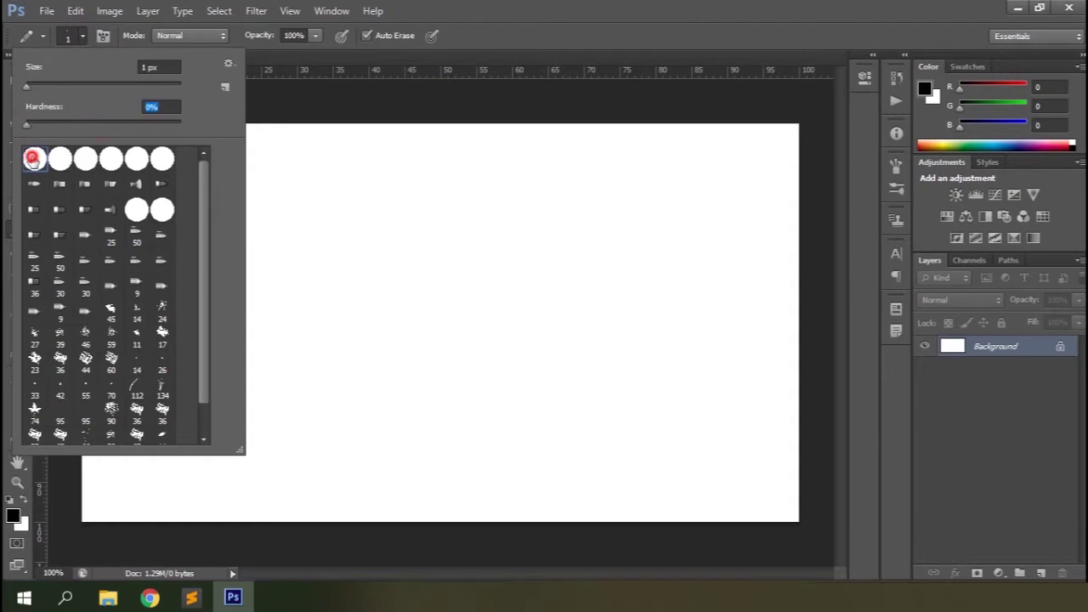
left_click(320, 170)
mouse_move(321, 170)
left_mouse_down()
mouse_move(397, 158)
mouse_move(416, 174)
mouse_move(399, 260)
left_mouse_up()
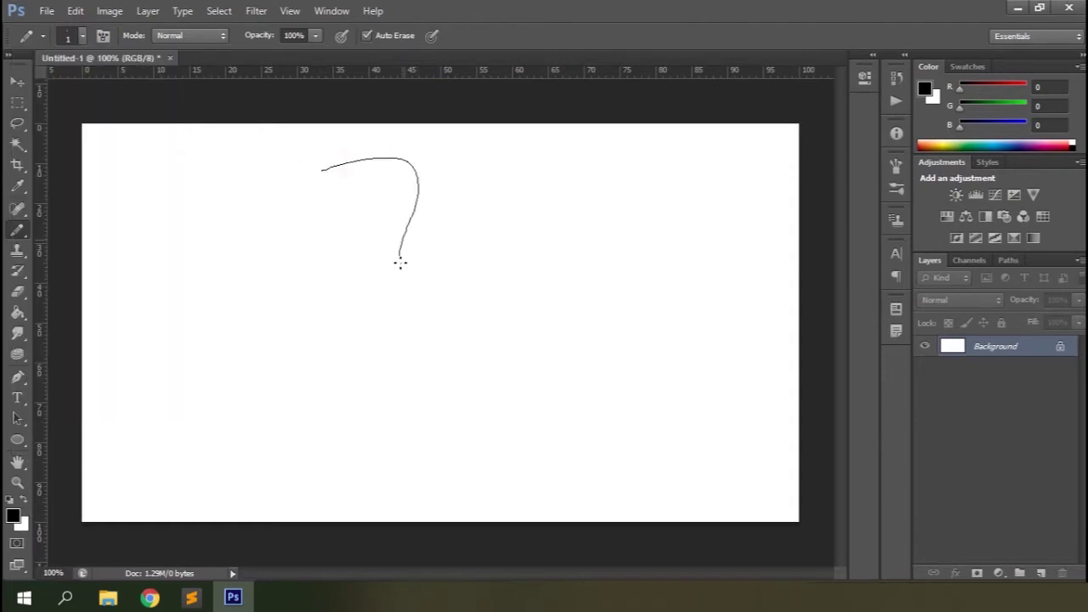
Set the pencil size to 60 px and draw two thick black curves across the upper half of the canvas.
left_click(84, 36)
left_click_drag(29, 86, 137, 82)
left_click(345, 246)
mouse_move(345, 246)
left_mouse_down()
mouse_move(402, 218)
mouse_move(447, 212)
mouse_move(494, 233)
mouse_move(508, 262)
mouse_move(508, 327)
left_mouse_up()
left_click(82, 36)
left_click(26, 127)
left_click(569, 156)
mouse_move(569, 157)
left_mouse_down()
mouse_move(667, 161)
mouse_move(708, 196)
mouse_move(716, 300)
left_mouse_up()
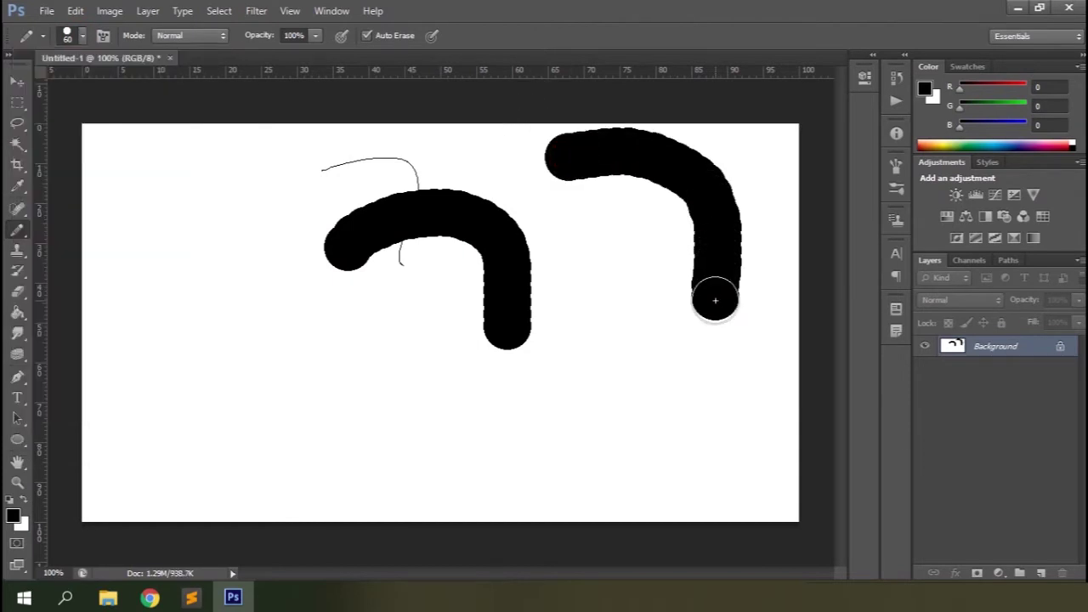
Examine the pencil's brush tip settings and its blending mode options.
left_click(103, 36)
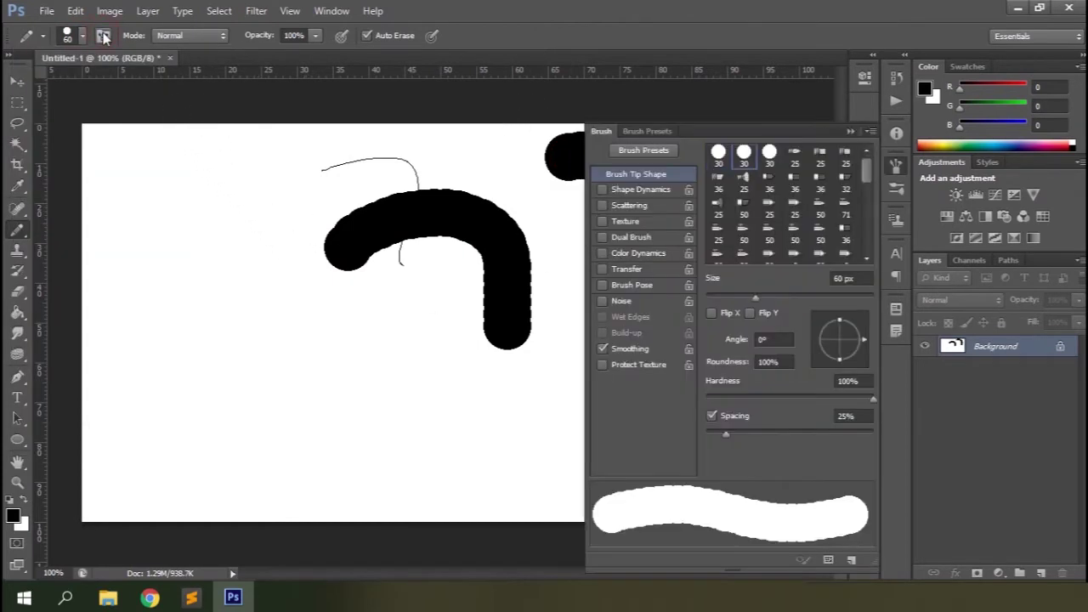
left_click(851, 133)
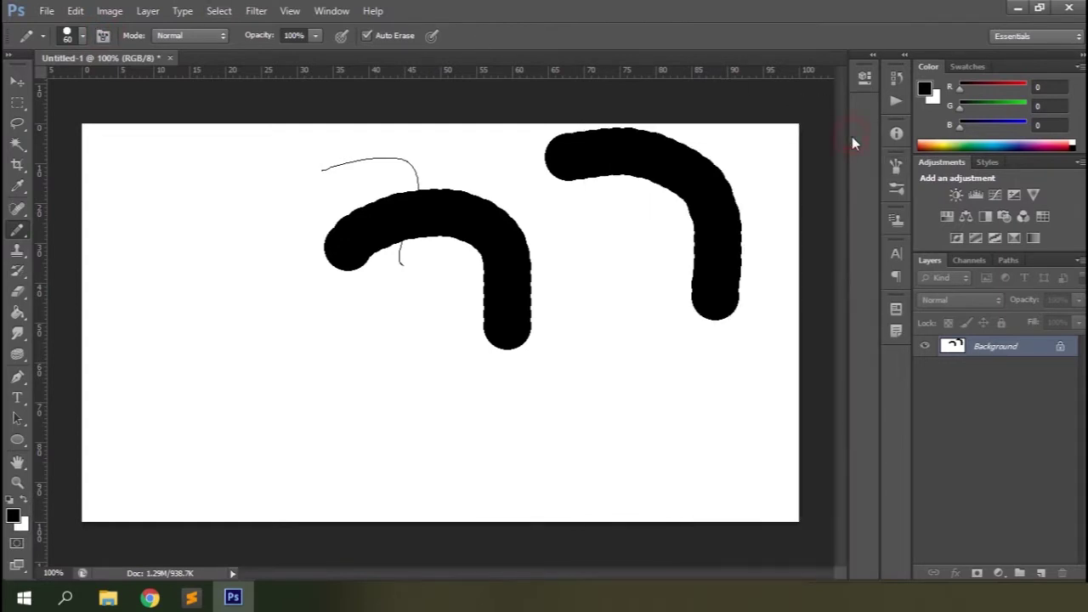
left_click(202, 35)
left_click(203, 35)
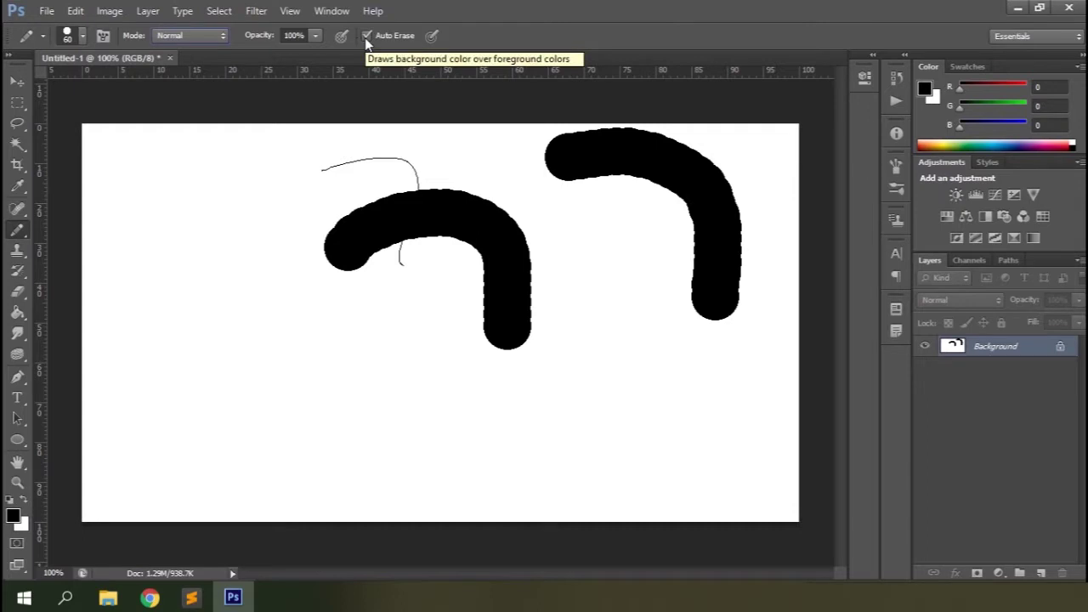
Draw an S-shaped 60 px pencil stroke beside the other curves and paint over it with Auto Erase enabled.
left_click(184, 207)
mouse_move(184, 207)
left_mouse_down()
mouse_move(238, 184)
mouse_move(248, 204)
mouse_move(242, 320)
mouse_move(307, 349)
left_mouse_up()
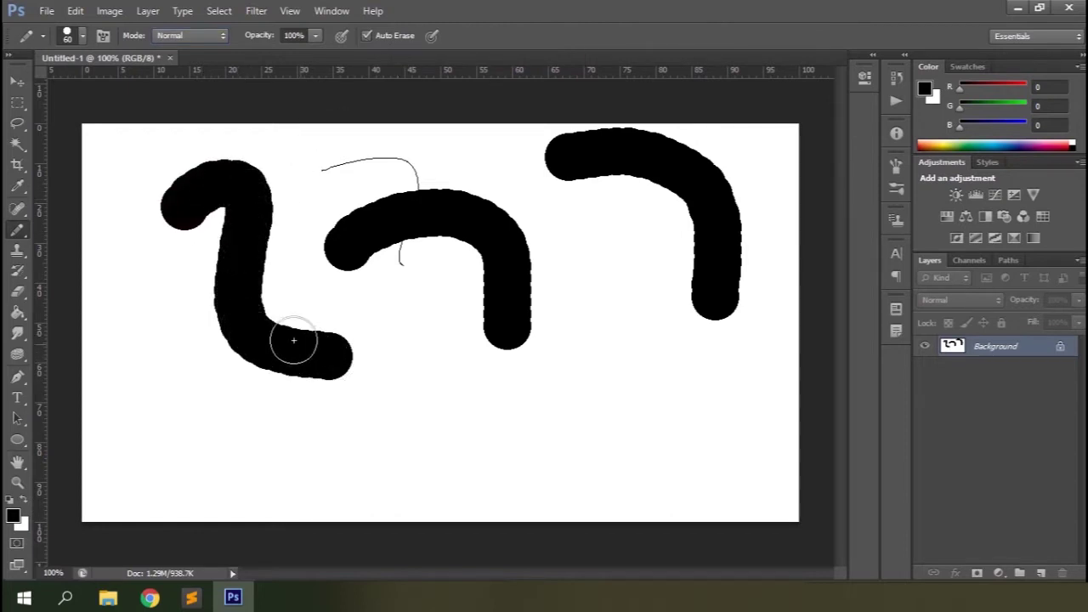
mouse_move(244, 230)
left_mouse_down()
mouse_move(248, 308)
mouse_move(307, 327)
mouse_move(258, 330)
mouse_move(216, 288)
mouse_move(220, 265)
mouse_move(274, 236)
mouse_move(242, 247)
mouse_move(214, 280)
mouse_move(208, 340)
mouse_move(251, 341)
mouse_move(267, 278)
left_mouse_up()
left_click(267, 278)
mouse_move(190, 366)
left_mouse_down()
mouse_move(210, 306)
mouse_move(258, 268)
mouse_move(297, 272)
mouse_move(373, 313)
mouse_move(403, 308)
mouse_move(417, 278)
mouse_move(415, 226)
mouse_move(392, 199)
mouse_move(338, 182)
mouse_move(299, 188)
mouse_move(396, 144)
mouse_move(491, 180)
mouse_move(465, 374)
mouse_move(551, 401)
left_mouse_up()
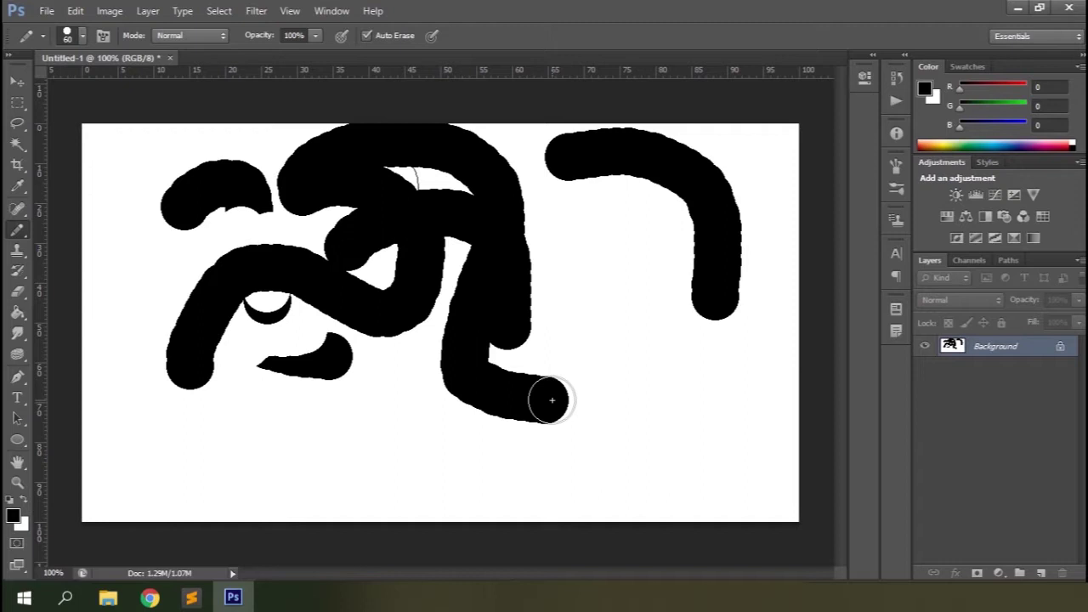
Undo all the pencil strokes until the canvas is blank.
key("ctrl+alt+z")
key("ctrl+alt+z")
key("ctrl+alt+z")
key("ctrl+alt+z")
key("ctrl+alt+z")
key("ctrl+alt+z")
key("ctrl+alt+z")
key("ctrl+alt+z")
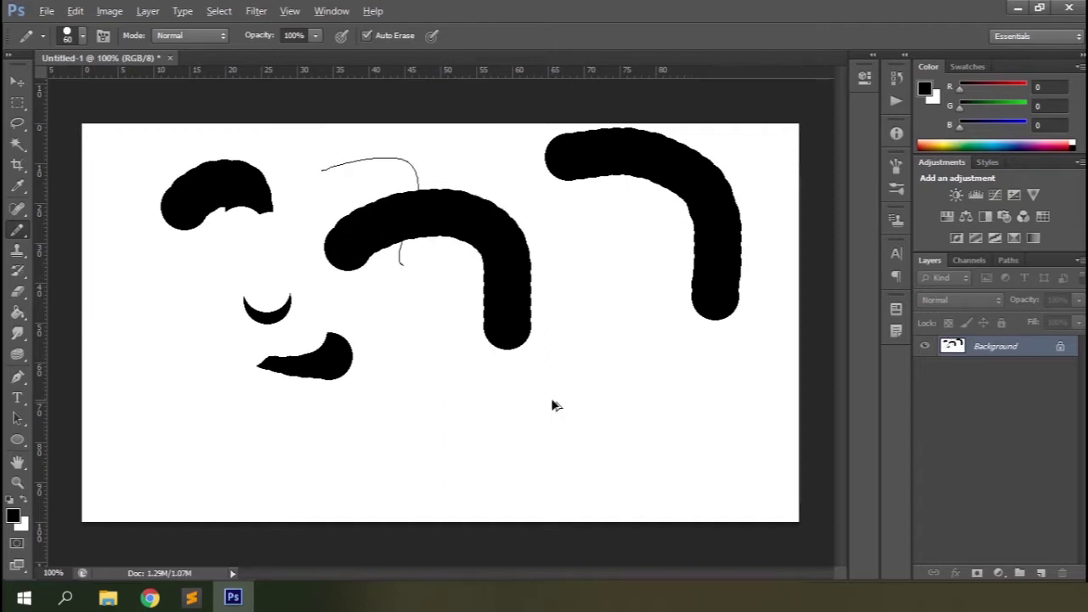
key("ctrl+alt+z")
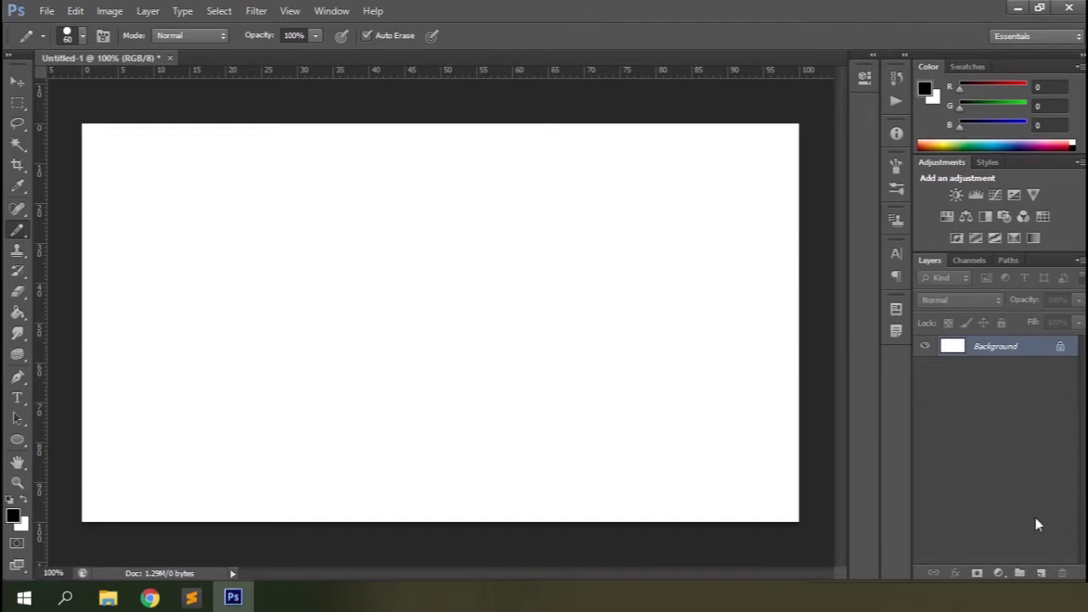
Add a new layer above the background and name it "rough sketch".
left_click(1044, 575)
double_click(991, 346)
type("rou")
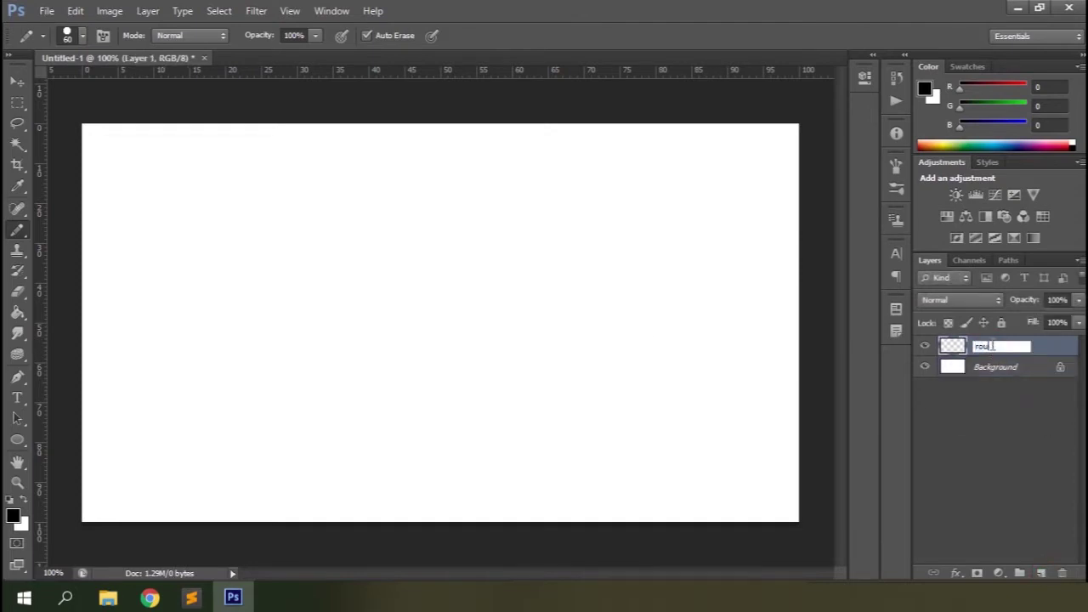
type("gh sketch")
key("Return")
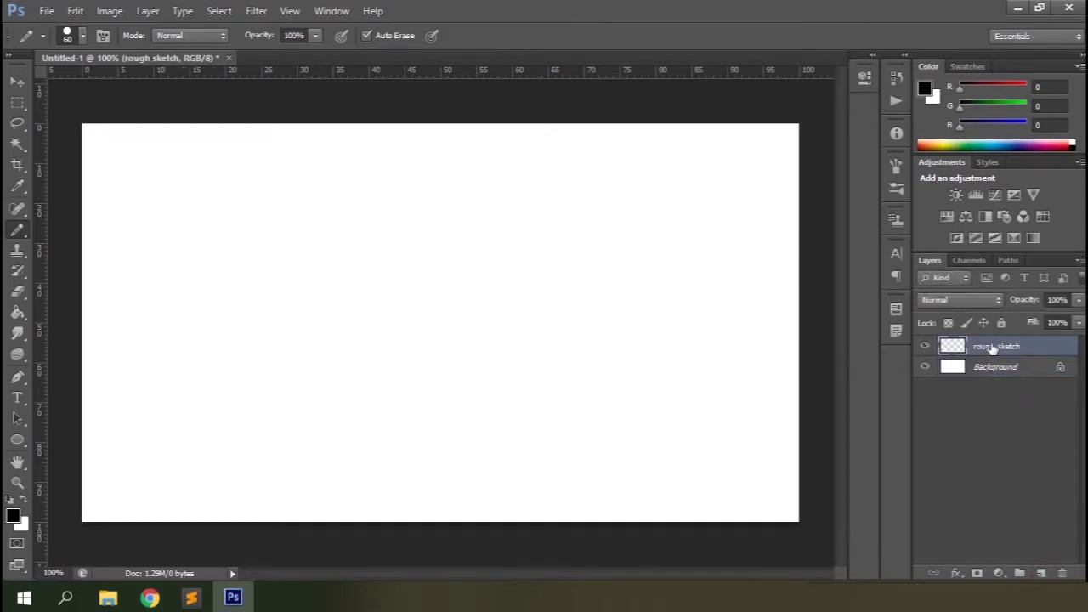
Sketch the face outline, chin and near ear on the rough sketch layer with the Brush tool at 1 px.
left_click_drag(480, 317, 203, 316)
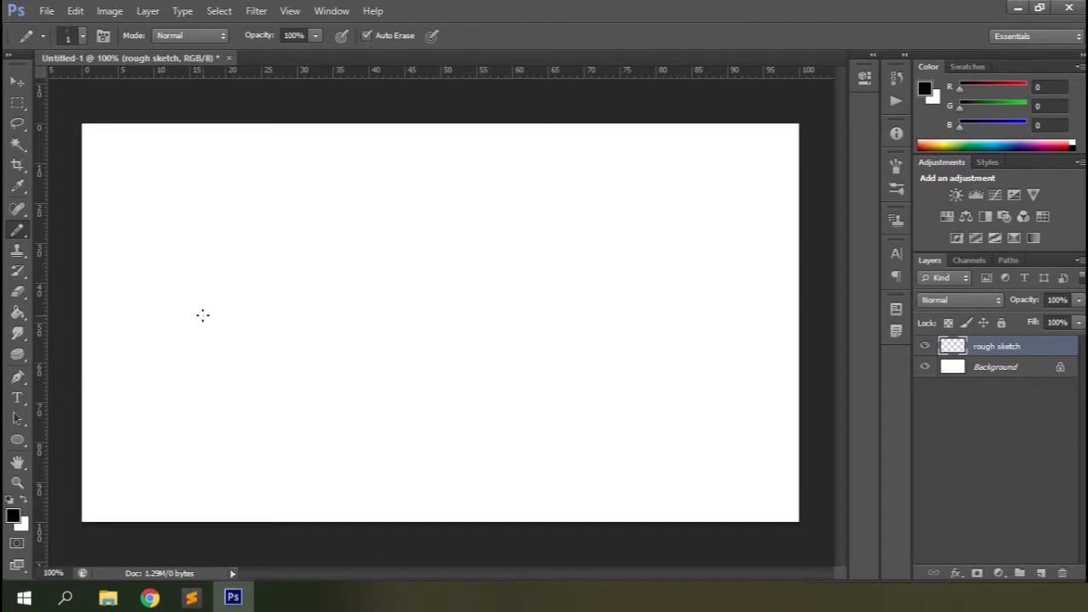
right_click(17, 231)
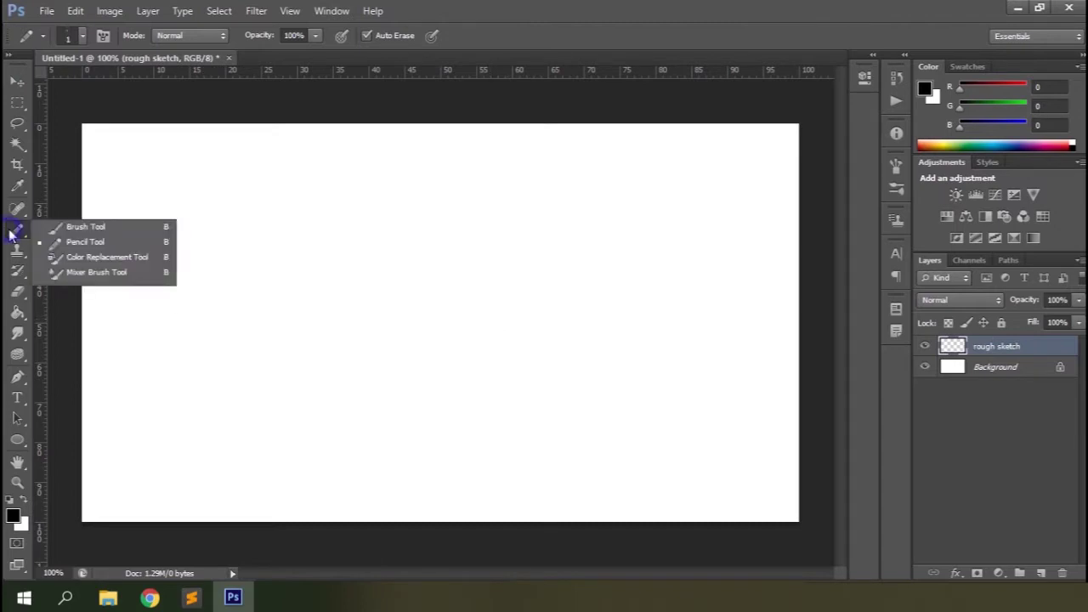
left_click(76, 227)
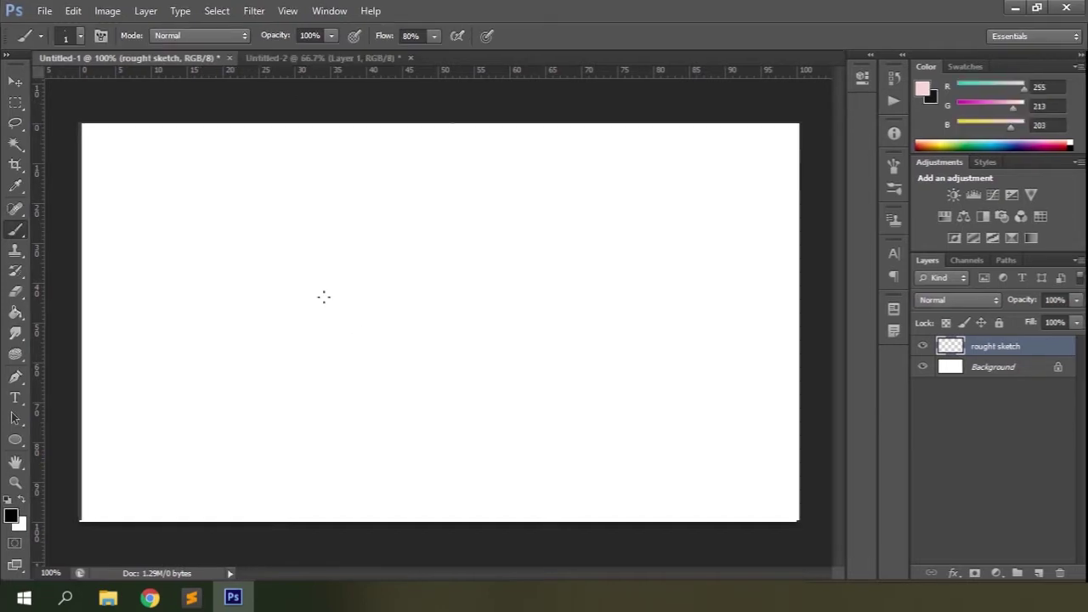
left_click_drag(317, 265, 344, 349)
left_click_drag(316, 265, 361, 417)
mouse_move(344, 367)
left_mouse_down()
mouse_move(359, 414)
mouse_move(342, 359)
mouse_move(341, 384)
mouse_move(363, 419)
mouse_move(436, 444)
mouse_move(494, 399)
mouse_move(514, 310)
mouse_move(513, 352)
mouse_move(489, 406)
left_mouse_up()
mouse_move(515, 325)
left_mouse_down()
mouse_move(557, 305)
mouse_move(540, 362)
mouse_move(513, 368)
mouse_move(534, 364)
mouse_move(556, 328)
mouse_move(541, 299)
mouse_move(520, 331)
mouse_move(536, 312)
mouse_move(549, 336)
mouse_move(526, 347)
left_mouse_up()
Sketch the nose with its bridge, the smiling mouth and a small mark below the lip.
mouse_move(380, 378)
left_mouse_down()
mouse_move(407, 379)
mouse_move(425, 364)
mouse_move(404, 377)
mouse_move(371, 374)
left_mouse_up()
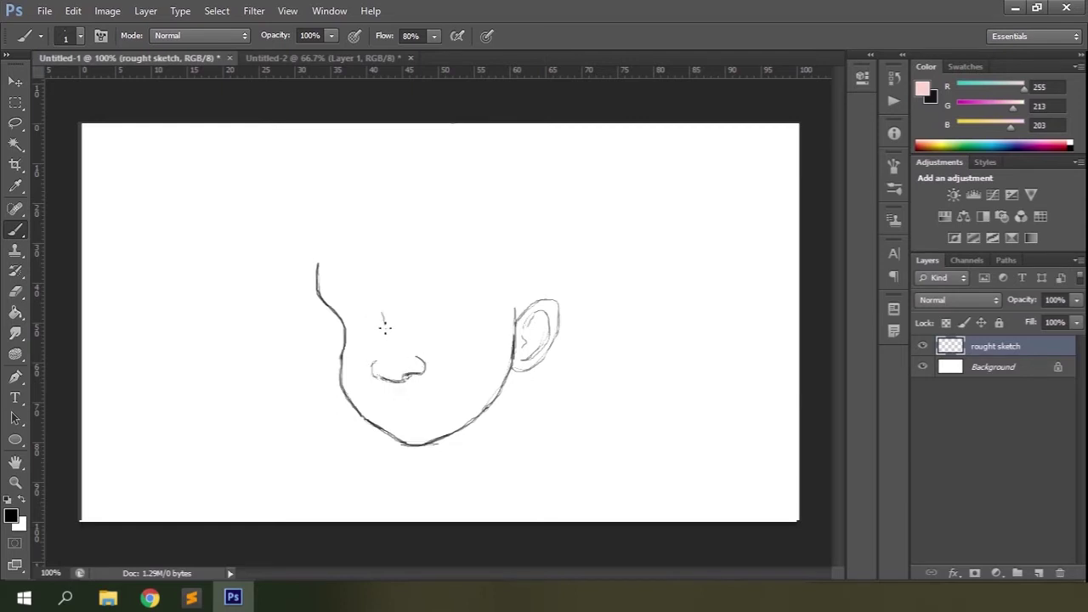
left_click_drag(369, 286, 386, 351)
left_click_drag(372, 394, 443, 387)
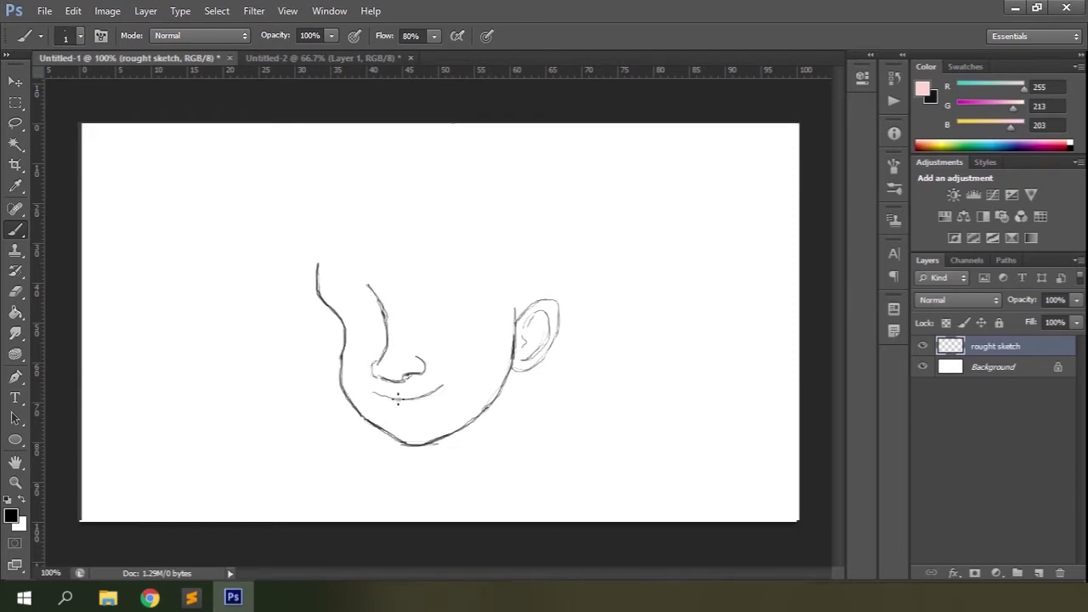
left_click_drag(390, 415, 398, 419)
Sketch both eye outlines with lid creases and draw thick black eyebrows above them.
mouse_move(365, 315)
left_mouse_down()
mouse_move(367, 345)
mouse_move(368, 308)
mouse_move(377, 349)
mouse_move(355, 318)
mouse_move(350, 333)
mouse_move(364, 350)
mouse_move(352, 345)
mouse_move(351, 310)
mouse_move(376, 321)
left_mouse_up()
key("ctrl+plus")
mouse_move(255, 308)
left_mouse_down()
mouse_move(298, 296)
mouse_move(313, 351)
mouse_move(286, 375)
mouse_move(264, 358)
mouse_move(294, 303)
mouse_move(255, 290)
mouse_move(297, 291)
left_mouse_up()
mouse_move(298, 248)
left_mouse_down()
mouse_move(223, 251)
mouse_move(263, 238)
mouse_move(298, 252)
left_mouse_up()
mouse_move(419, 240)
left_mouse_down()
mouse_move(488, 242)
mouse_move(524, 272)
mouse_move(470, 230)
mouse_move(424, 237)
mouse_move(480, 237)
mouse_move(508, 251)
mouse_move(481, 243)
mouse_move(509, 261)
mouse_move(467, 270)
mouse_move(509, 289)
left_mouse_up()
left_click_drag(450, 267, 508, 291)
mouse_move(510, 301)
left_mouse_down()
mouse_move(432, 340)
mouse_move(511, 328)
mouse_move(514, 358)
mouse_move(506, 308)
mouse_move(434, 329)
mouse_move(510, 328)
mouse_move(509, 364)
mouse_move(449, 287)
left_mouse_up()
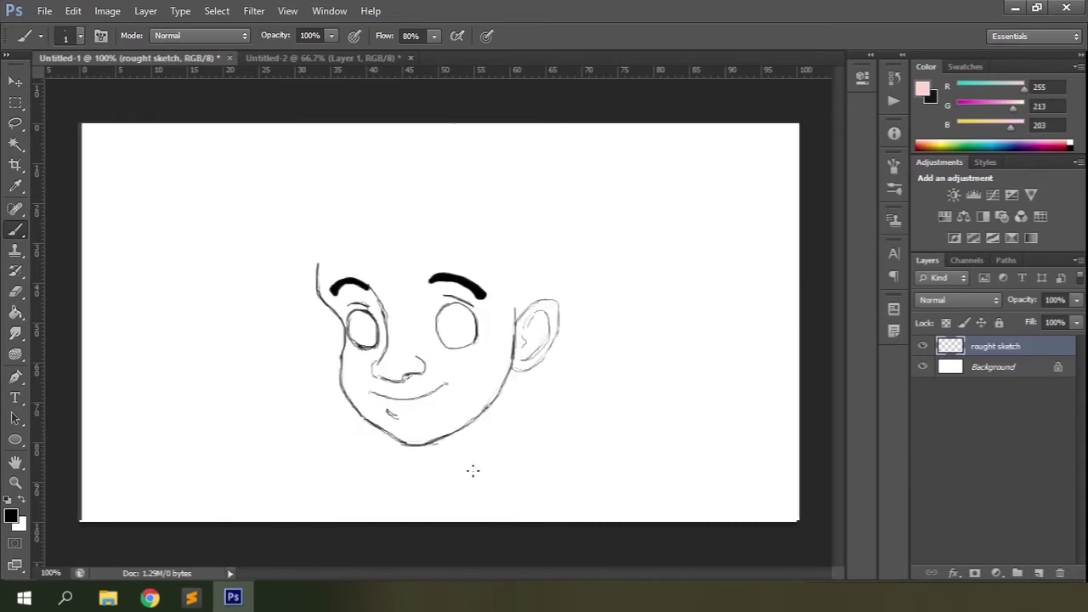
Sketch the neck, round shirt collar and both shoulders below the face.
left_click_drag(415, 448, 419, 483)
mouse_move(490, 406)
left_mouse_down()
mouse_move(500, 452)
mouse_move(421, 492)
mouse_move(415, 482)
mouse_move(405, 500)
left_mouse_up()
mouse_move(498, 472)
left_mouse_down()
mouse_move(460, 510)
mouse_move(396, 479)
mouse_move(332, 521)
left_mouse_up()
mouse_move(500, 450)
left_mouse_down()
mouse_move(540, 468)
mouse_move(593, 507)
left_mouse_up()
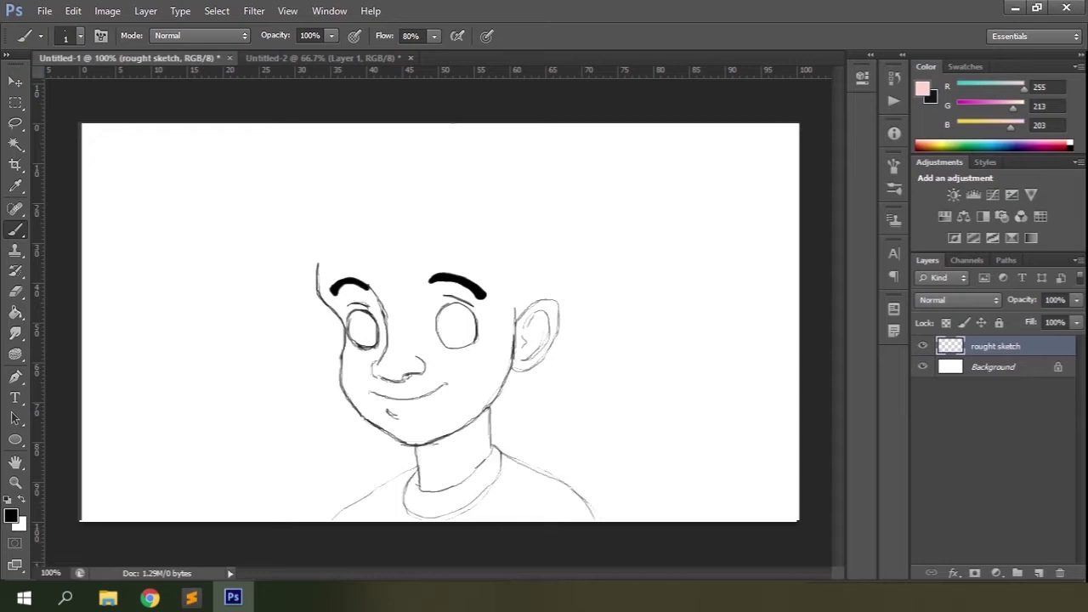
Sketch the hair with its fringe and spiky tufts around the head, and fill in both irises and pupils.
mouse_move(326, 318)
left_mouse_down()
mouse_move(303, 295)
mouse_move(286, 238)
mouse_move(301, 195)
mouse_move(323, 175)
mouse_move(430, 141)
mouse_move(401, 130)
mouse_move(488, 140)
mouse_move(499, 164)
mouse_move(524, 153)
mouse_move(541, 188)
mouse_move(534, 200)
mouse_move(563, 245)
mouse_move(549, 225)
mouse_move(558, 248)
mouse_move(558, 287)
left_mouse_up()
mouse_move(372, 251)
left_mouse_down()
mouse_move(478, 275)
mouse_move(507, 319)
mouse_move(513, 312)
left_mouse_up()
left_click_drag(366, 232, 327, 291)
left_click_drag(522, 372, 515, 406)
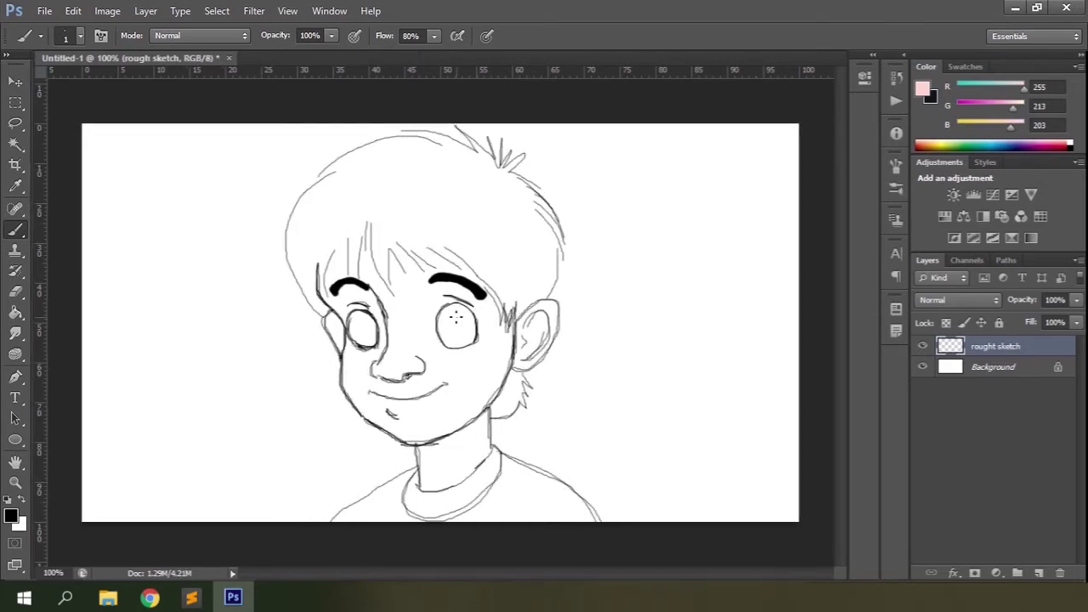
left_click(459, 342)
mouse_move(371, 320)
left_mouse_down()
mouse_move(351, 333)
mouse_move(352, 324)
left_mouse_up()
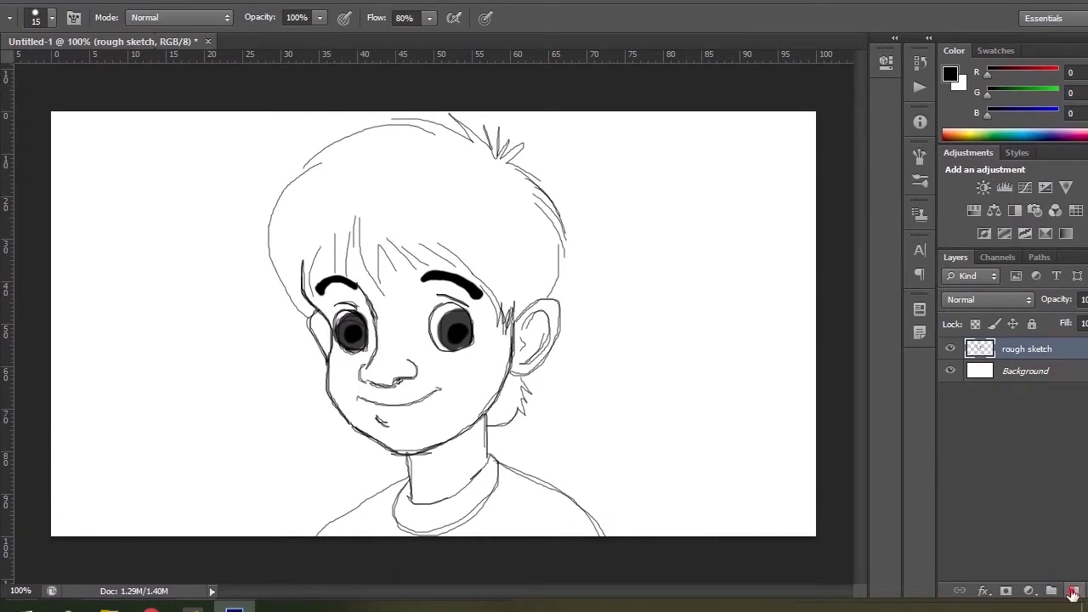
Add a layer named "refined sketch" above the rough sketch and lower the rough sketch layer's opacity.
left_click(1039, 573)
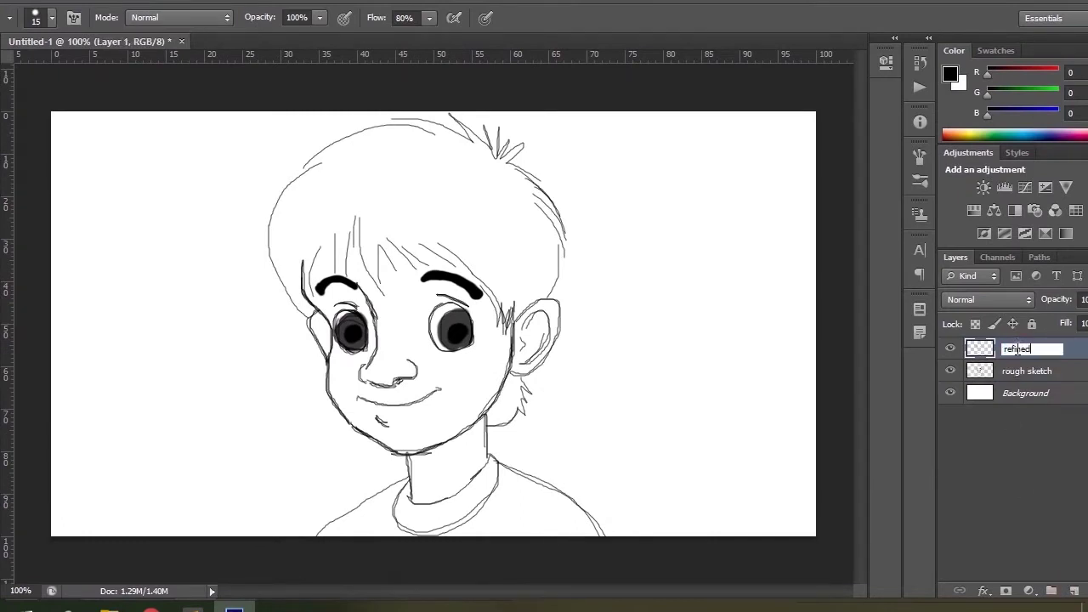
key("Return")
left_click(1050, 372)
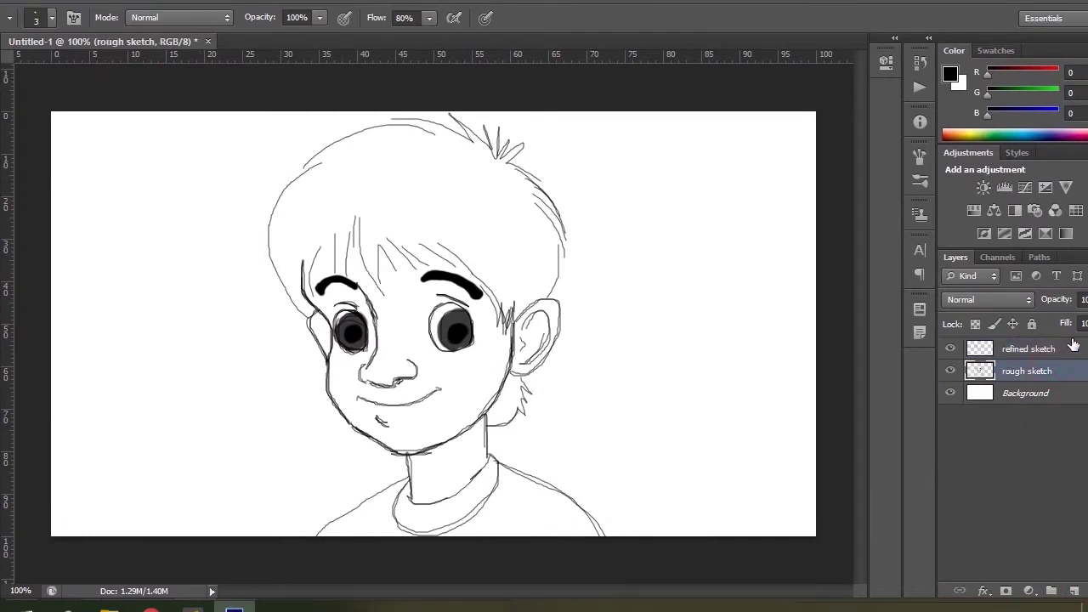
left_click_drag(1028, 308, 1035, 303)
Trace the neck, collar and shoulders in black on the refined sketch layer with a 3 px brush.
left_click(1032, 353)
key("ctrl+plus")
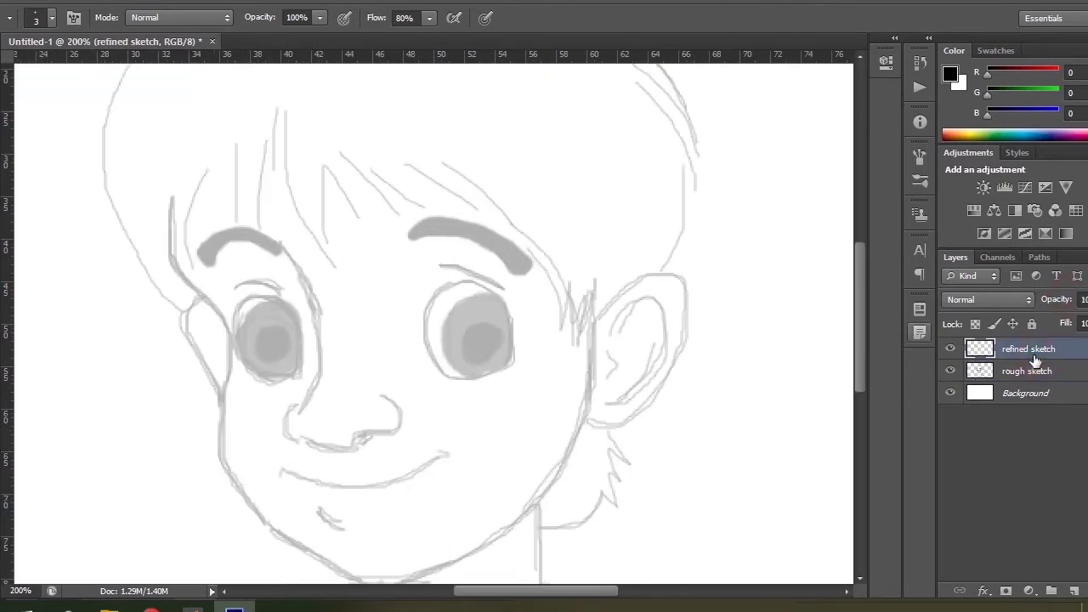
left_click_drag(863, 307, 863, 403)
left_click_drag(381, 261, 391, 348)
left_click_drag(540, 177, 540, 265)
left_click_drag(391, 348, 497, 322)
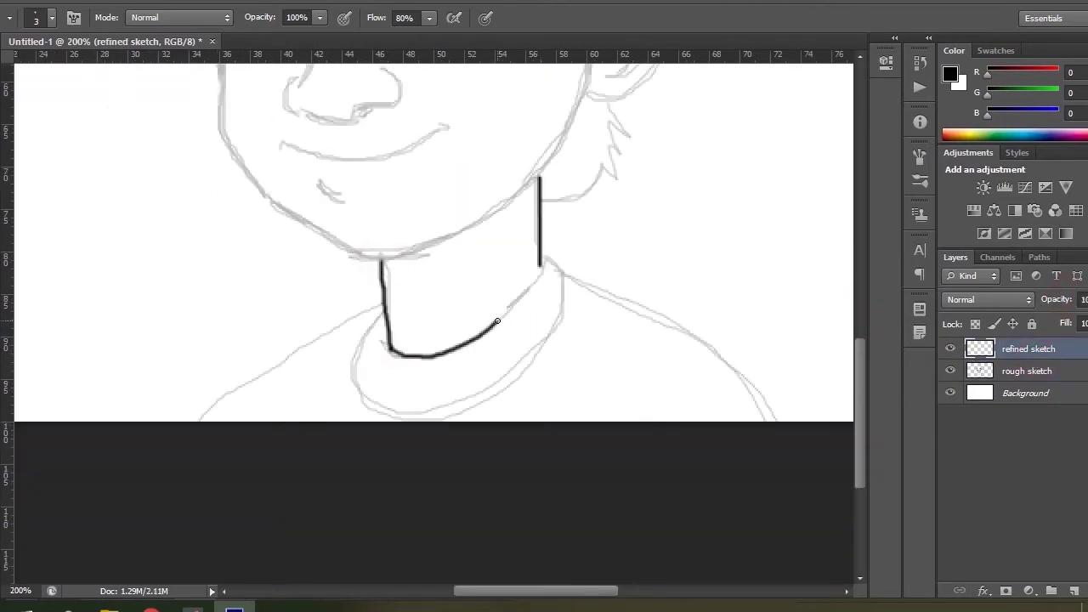
mouse_move(565, 271)
left_mouse_down()
mouse_move(541, 349)
mouse_move(414, 412)
left_mouse_up()
left_click_drag(365, 328, 387, 313)
left_click_drag(387, 414, 516, 382)
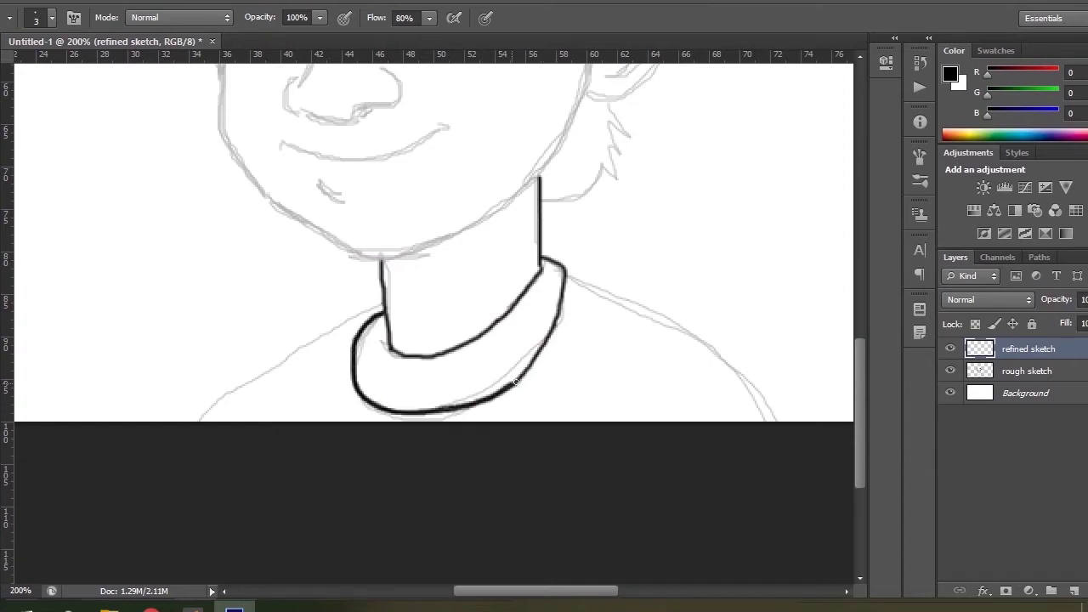
mouse_move(621, 301)
left_mouse_down()
mouse_move(706, 347)
mouse_move(774, 408)
left_mouse_up()
Trace the face outline from the forehead around the cheek, chin and jaw up to the near ear.
left_click_drag(860, 451, 860, 379)
mouse_move(171, 121)
left_mouse_down()
mouse_move(229, 304)
mouse_move(239, 416)
left_mouse_up()
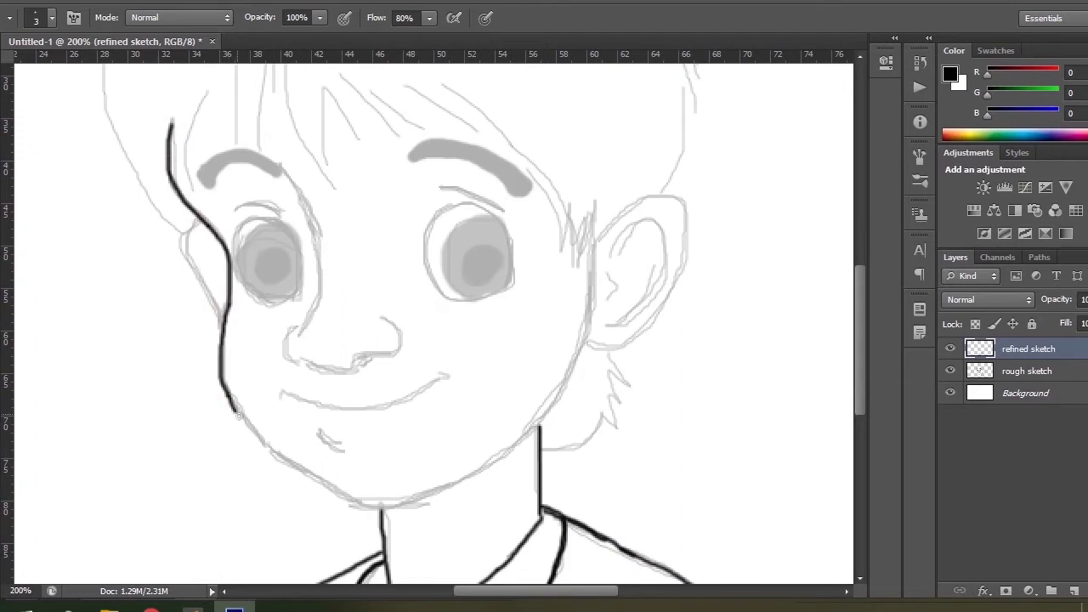
mouse_move(387, 508)
left_mouse_down()
mouse_move(472, 479)
mouse_move(539, 423)
mouse_move(584, 353)
mouse_move(595, 279)
left_mouse_up()
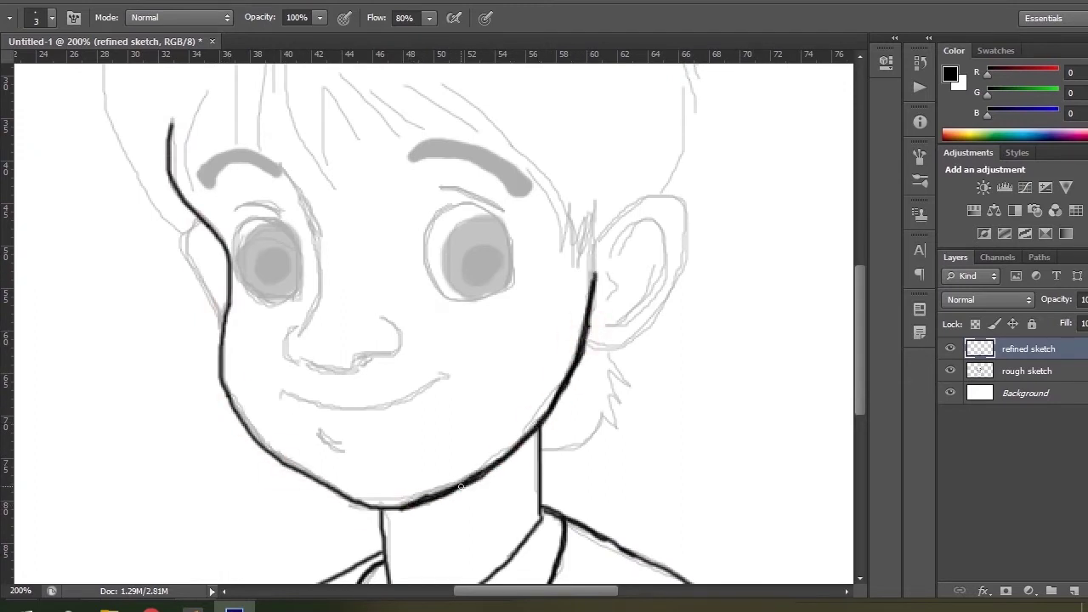
Trace the near ear with its inner folds filled black, and outline the far ear on the other side.
scroll(592, 415, "up", 3)
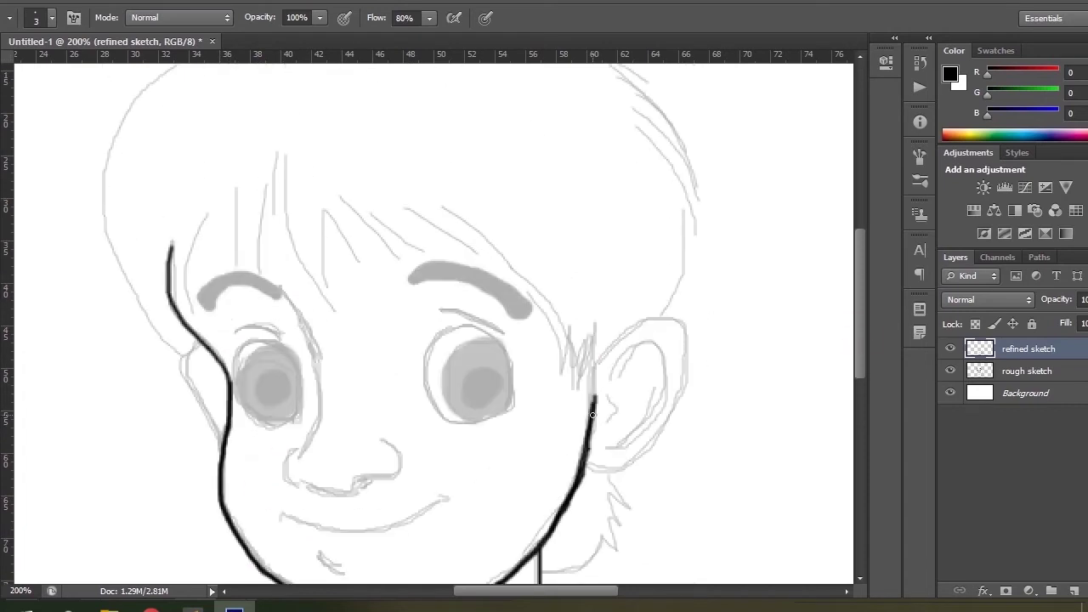
left_click_drag(662, 313, 690, 384)
mouse_move(591, 464)
left_mouse_down()
mouse_move(685, 313)
mouse_move(651, 444)
left_mouse_up()
left_click_drag(637, 345, 604, 448)
left_click_drag(609, 373, 652, 344)
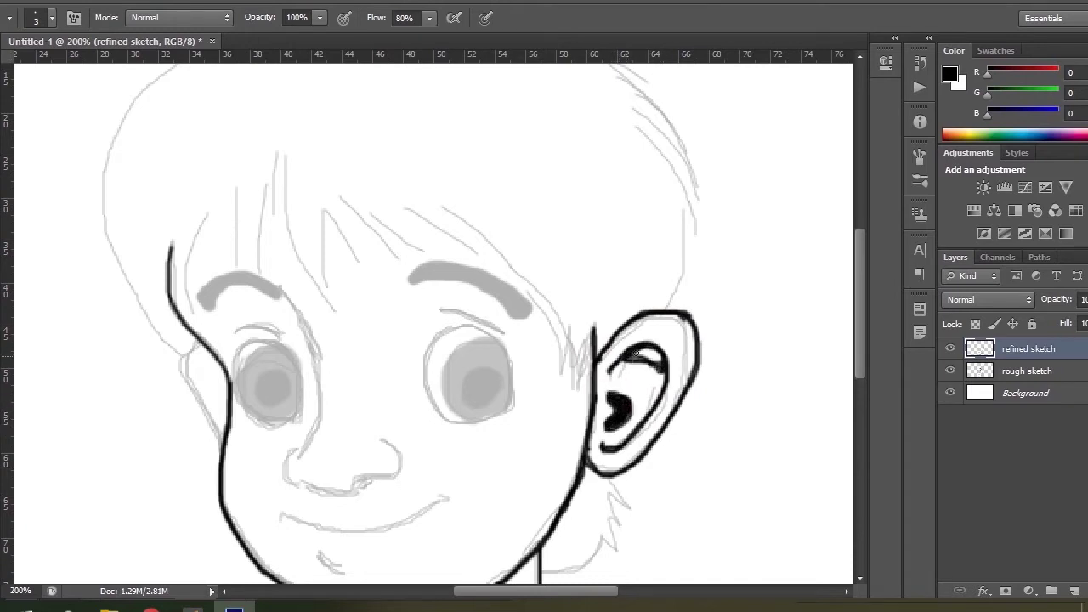
left_click_drag(569, 592, 556, 592)
left_click_drag(251, 343, 231, 364)
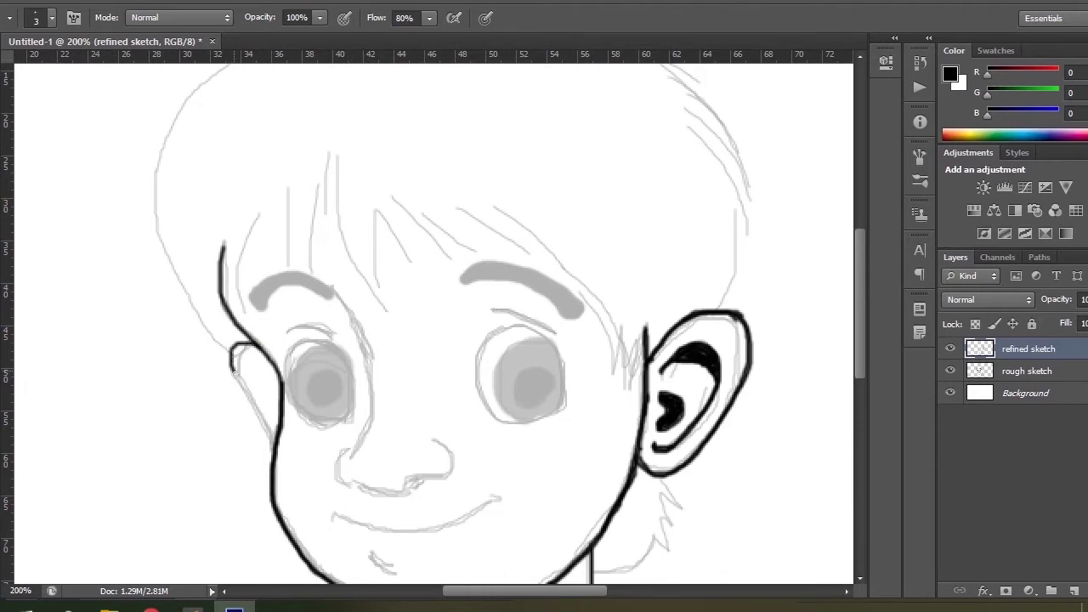
Trace the nose and its bridge, the lid creases, and the eye and iris outlines of both eyes.
scroll(527, 393, "down", 3)
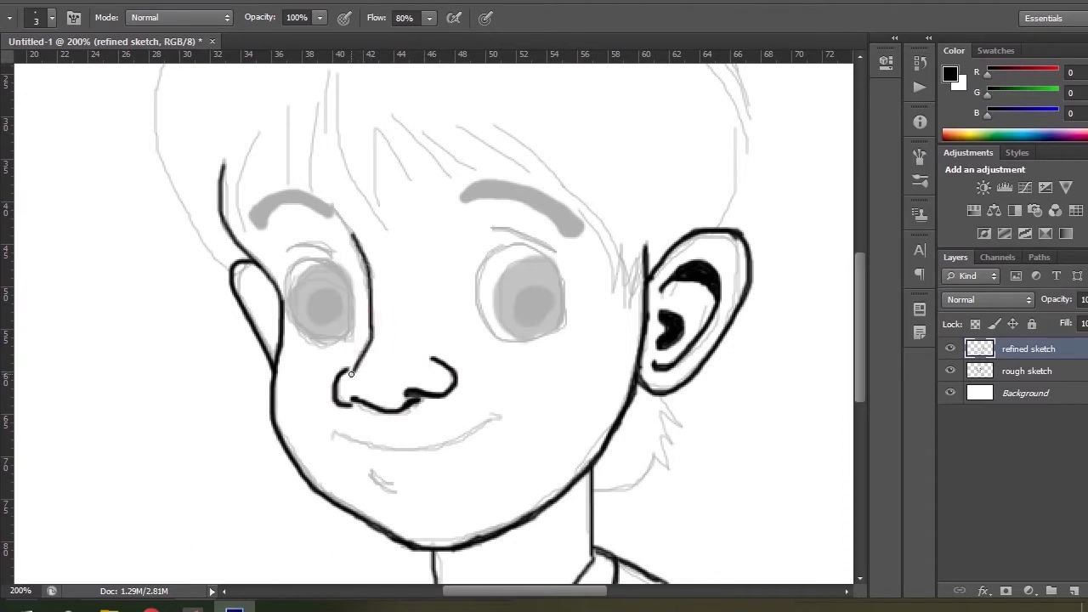
key("ctrl+plus")
mouse_move(607, 231)
left_mouse_down()
mouse_move(504, 244)
mouse_move(510, 323)
mouse_move(593, 345)
mouse_move(626, 324)
left_mouse_up()
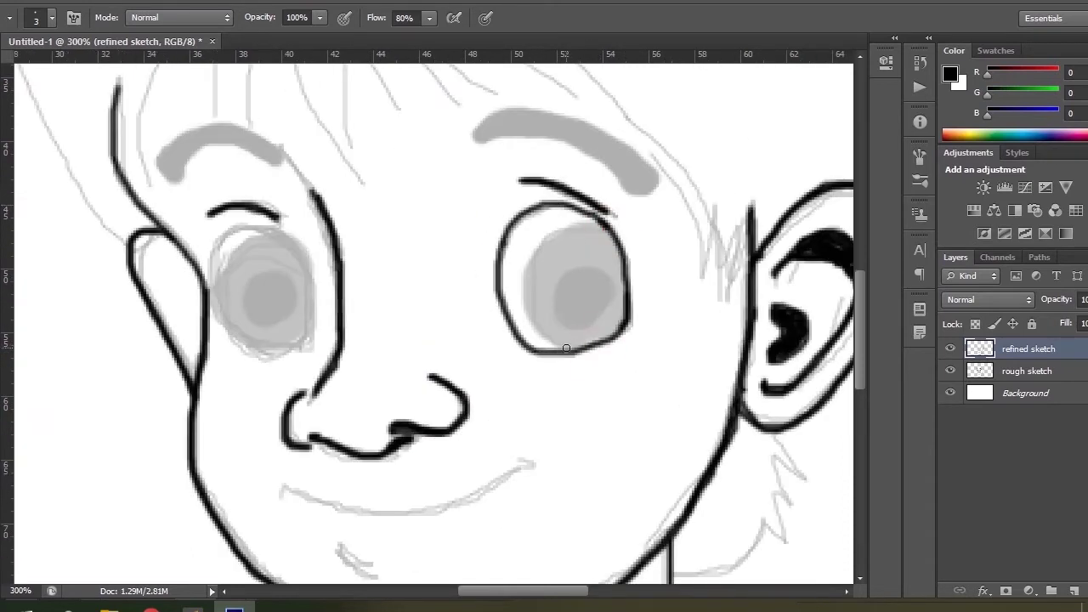
left_click_drag(567, 347, 605, 227)
left_click_drag(544, 242, 568, 347)
mouse_move(215, 252)
left_mouse_down()
mouse_move(288, 236)
mouse_move(224, 325)
mouse_move(305, 328)
mouse_move(293, 246)
left_mouse_up()
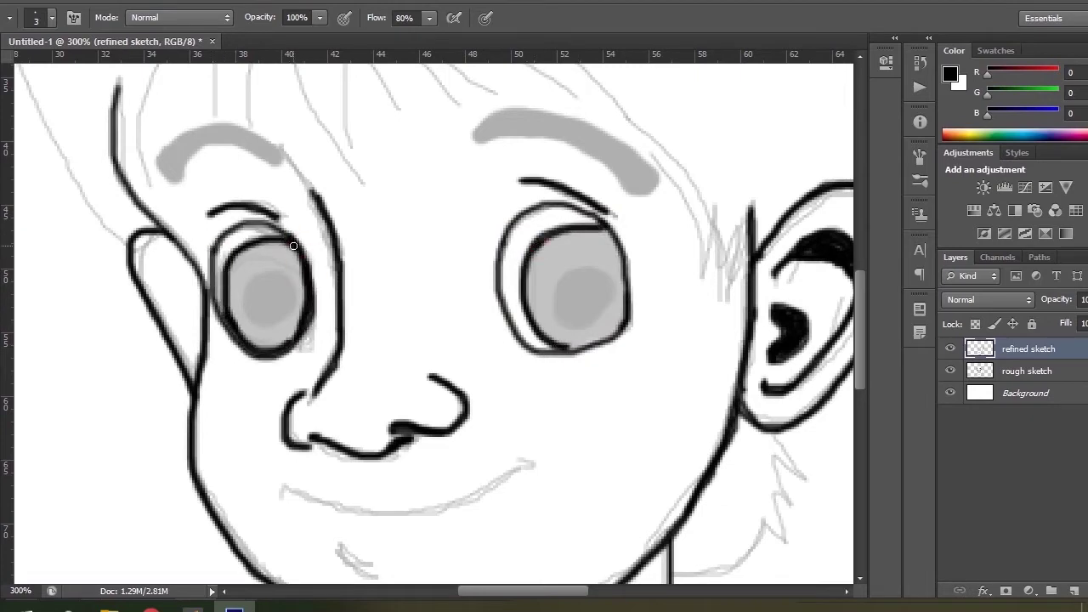
Finish the eye outlines and thicken the upper lid lines of both eyes in black with a 3 px brush.
mouse_move(625, 279)
left_mouse_down()
mouse_move(562, 347)
mouse_move(557, 203)
mouse_move(605, 215)
left_mouse_up()
left_click_drag(284, 237, 214, 260)
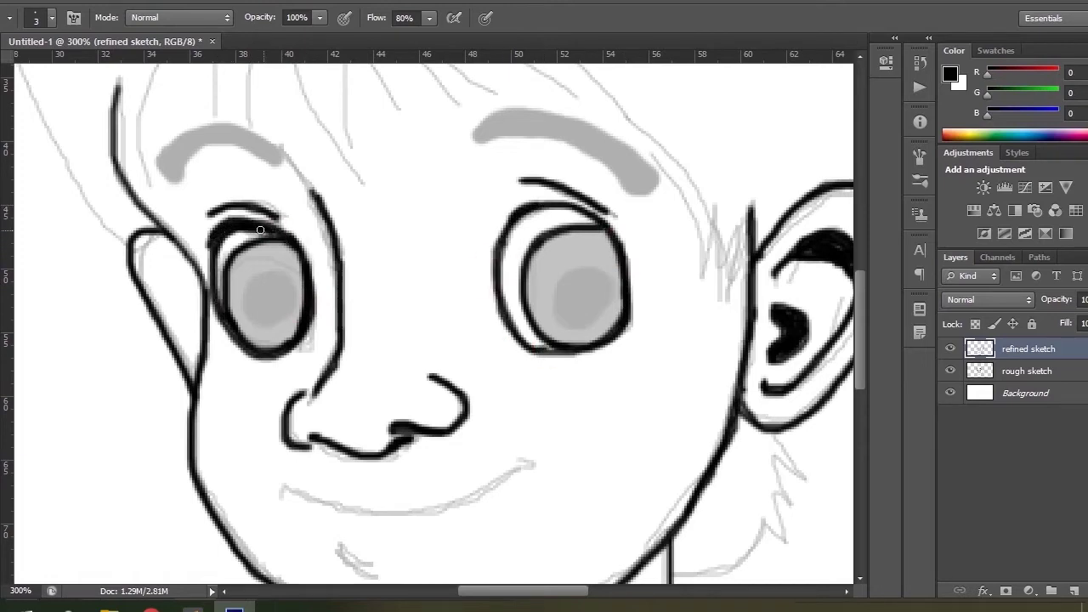
mouse_move(529, 208)
left_mouse_down()
mouse_move(558, 204)
mouse_move(495, 247)
mouse_move(560, 210)
mouse_move(498, 232)
left_mouse_up()
key("ctrl+z")
Fill the pupils of both eyes solid black and trace both thick eyebrows with a larger brush.
key("]")
key("]")
key("]")
key("]")
mouse_move(283, 248)
left_mouse_down()
mouse_move(242, 324)
mouse_move(291, 281)
mouse_move(296, 305)
mouse_move(266, 285)
left_mouse_up()
mouse_move(602, 241)
left_mouse_down()
mouse_move(555, 247)
mouse_move(598, 306)
mouse_move(562, 280)
mouse_move(563, 290)
left_mouse_up()
left_click_drag(261, 290, 270, 299)
mouse_move(478, 129)
left_mouse_down()
mouse_move(620, 151)
mouse_move(645, 185)
mouse_move(560, 121)
mouse_move(510, 120)
left_mouse_up()
mouse_move(278, 154)
left_mouse_down()
mouse_move(184, 157)
mouse_move(256, 143)
left_mouse_up()
Trace the smiling mouth and the small chin crease below it in black with a 2 px brush.
key("ctrl+plus")
left_click_drag(321, 361, 218, 181)
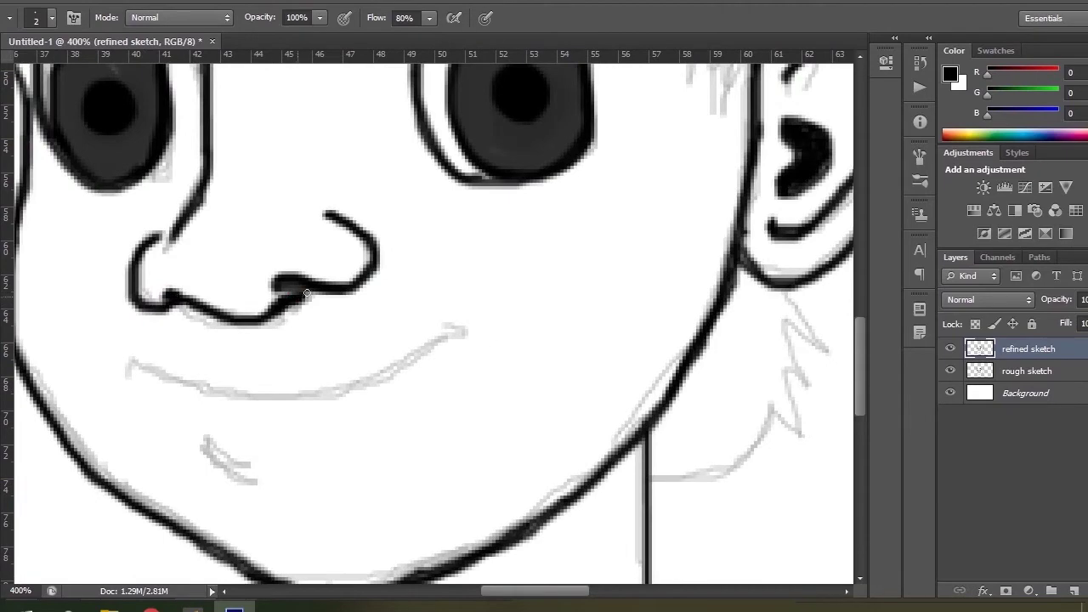
mouse_move(162, 371)
left_mouse_down()
mouse_move(260, 397)
mouse_move(371, 385)
mouse_move(454, 335)
left_mouse_up()
left_click_drag(205, 443, 256, 480)
Trace the jagged hair behind the neck below the near ear and the sideburn spikes in front of that ear.
left_click_drag(860, 364, 860, 392)
left_click_drag(523, 591, 560, 591)
mouse_move(512, 152)
left_mouse_down()
mouse_move(544, 252)
mouse_move(391, 338)
mouse_move(377, 319)
left_mouse_up()
left_click_drag(544, 591, 567, 591)
left_click_drag(861, 401, 861, 306)
mouse_move(306, 328)
left_mouse_down()
mouse_move(224, 311)
mouse_move(128, 202)
left_mouse_up()
Trace the hairline from the near temple along the forehead and the separate fringe strands above the eyebrows.
left_click_drag(554, 591, 512, 591)
left_click_drag(533, 289, 316, 88)
left_click_drag(861, 302, 860, 276)
left_click_drag(536, 591, 510, 591)
left_click_drag(453, 219, 579, 311)
left_click_drag(372, 221, 514, 301)
left_click_drag(312, 194, 442, 296)
mouse_move(289, 228)
left_mouse_down()
mouse_move(399, 331)
mouse_move(319, 378)
left_mouse_up()
mouse_move(204, 109)
left_mouse_down()
mouse_move(252, 323)
mouse_move(304, 421)
mouse_move(190, 234)
left_mouse_up()
left_click_drag(170, 174, 154, 332)
left_click_drag(107, 170, 132, 328)
Trace the long central fringe strands and the outer edge of the hair above the far ear.
scroll(352, 204, "left", 5)
left_click_drag(352, 204, 307, 350)
left_click_drag(304, 253, 316, 439)
left_click_drag(284, 508, 129, 158)
Trace the upper outline of the hair from the far side of the head over to the crown.
key("ctrl+minus")
left_click_drag(859, 273, 858, 227)
left_click_drag(209, 394, 324, 250)
left_click_drag(311, 248, 524, 131)
mouse_move(515, 134)
left_mouse_down()
mouse_move(624, 119)
mouse_move(697, 146)
left_mouse_up()
Trace the overlapping strands and the spiky tuft of hair at the crown.
left_click_drag(502, 591, 552, 591)
left_click_drag(263, 105, 497, 173)
mouse_move(496, 173)
left_mouse_down()
mouse_move(424, 100)
mouse_move(558, 208)
left_mouse_up()
mouse_move(558, 208)
left_mouse_down()
mouse_move(545, 149)
mouse_move(562, 210)
left_mouse_up()
left_click_drag(583, 130, 571, 226)
left_click_drag(611, 170, 576, 225)
Trace the layered strands at the back of the head and the hair edge down to the near ear.
mouse_move(661, 176)
left_mouse_down()
mouse_move(609, 239)
mouse_move(715, 291)
left_mouse_up()
mouse_move(636, 255)
left_mouse_down()
mouse_move(729, 335)
mouse_move(781, 434)
left_mouse_up()
mouse_move(784, 463)
left_mouse_down()
mouse_move(691, 334)
mouse_move(780, 498)
left_mouse_up()
left_click_drag(859, 230, 858, 276)
left_click_drag(763, 277, 737, 441)
Hide the rough sketch layer and add a new layer directly above it, below the refined sketch.
key("ctrl+minus")
key("ctrl+minus")
left_click(951, 372)
left_click(1012, 372)
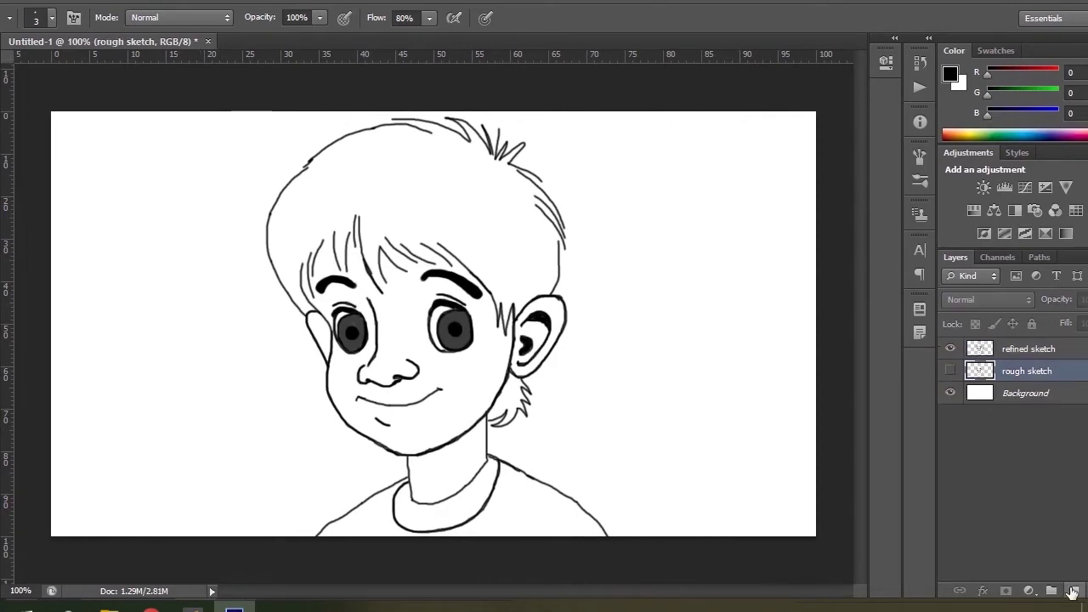
left_click(1052, 590)
Set the foreground colour to a pale skin tone (RGB 253, 238, 207) and paint the face and far ear with a 35 px brush.
key("ctrl+plus")
left_click(951, 74)
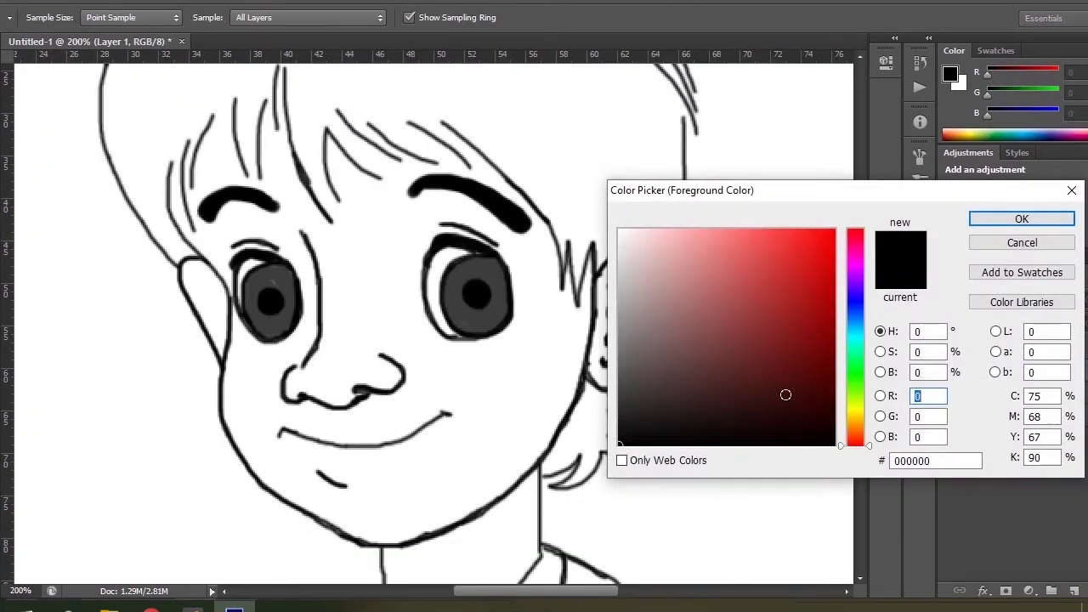
left_click_drag(855, 411, 855, 422)
left_click(658, 231)
left_click(985, 222)
mouse_move(199, 182)
left_mouse_down()
mouse_move(305, 255)
mouse_move(500, 222)
mouse_move(260, 321)
mouse_move(328, 445)
mouse_move(209, 285)
left_mouse_up()
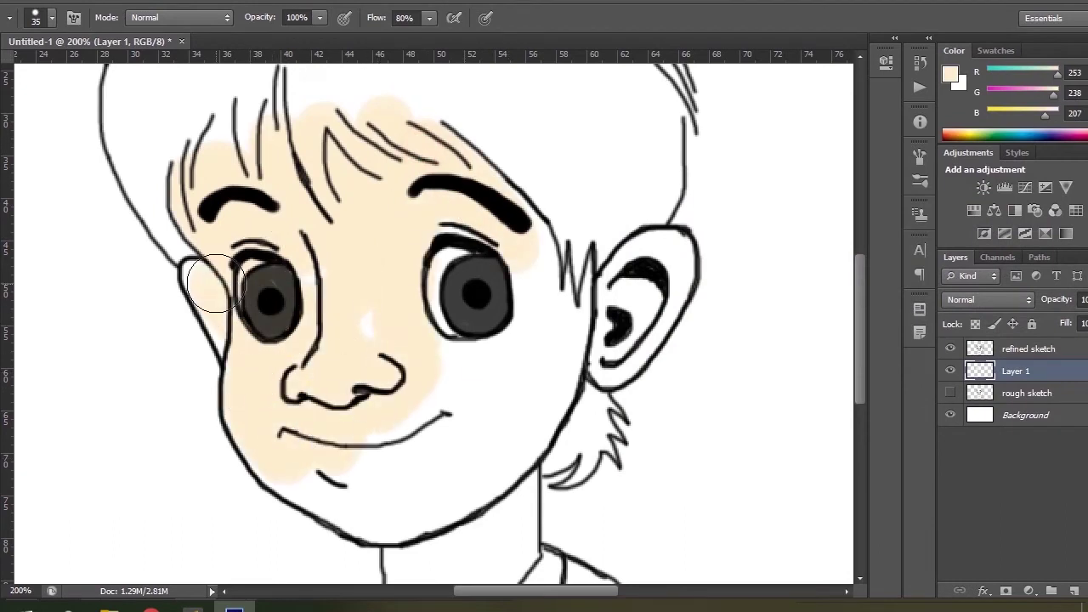
mouse_move(288, 385)
left_mouse_down()
mouse_move(352, 503)
mouse_move(476, 439)
mouse_move(541, 505)
mouse_move(557, 346)
mouse_move(523, 293)
mouse_move(534, 259)
left_mouse_up()
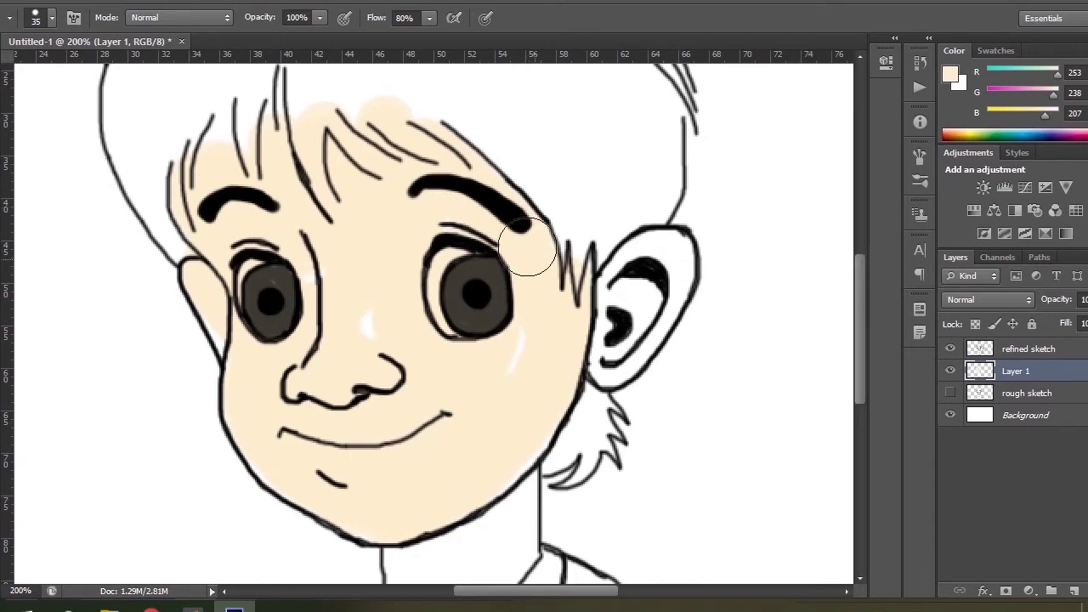
Paint the near ear and the neck in the skin tone with a 15 px brush.
scroll(441, 307, "down", 2)
key("bracketleft")
key("bracketleft")
mouse_move(587, 196)
left_mouse_down()
mouse_move(680, 200)
mouse_move(633, 281)
mouse_move(633, 223)
mouse_move(606, 253)
left_mouse_up()
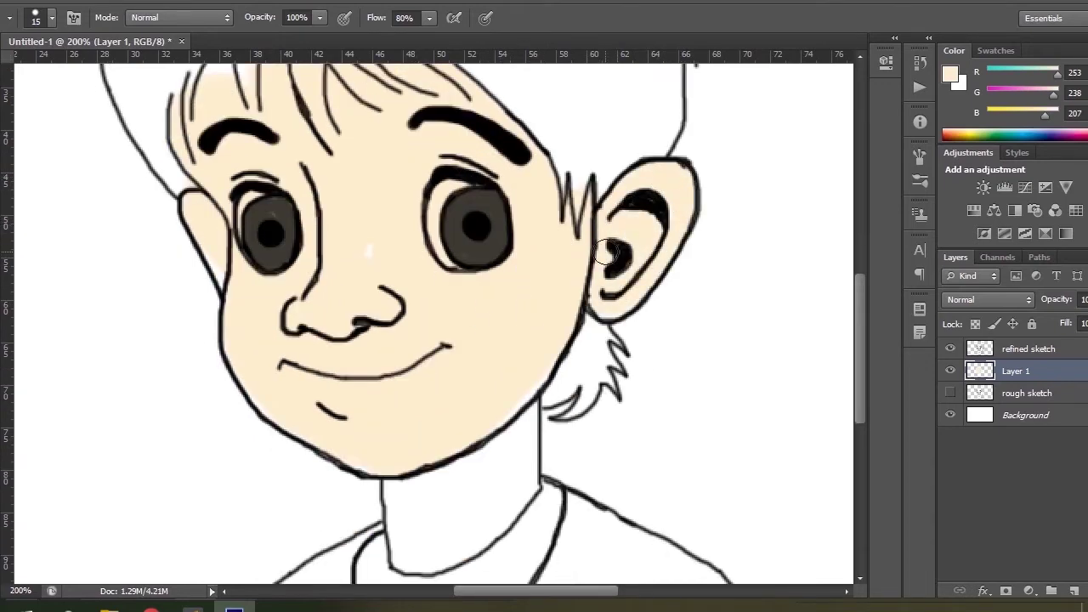
scroll(606, 253, "down", 5)
mouse_move(393, 322)
left_mouse_down()
mouse_move(440, 396)
mouse_move(524, 332)
mouse_move(520, 255)
mouse_move(447, 314)
mouse_move(469, 360)
left_mouse_up()
scroll(469, 360, "down", 1)
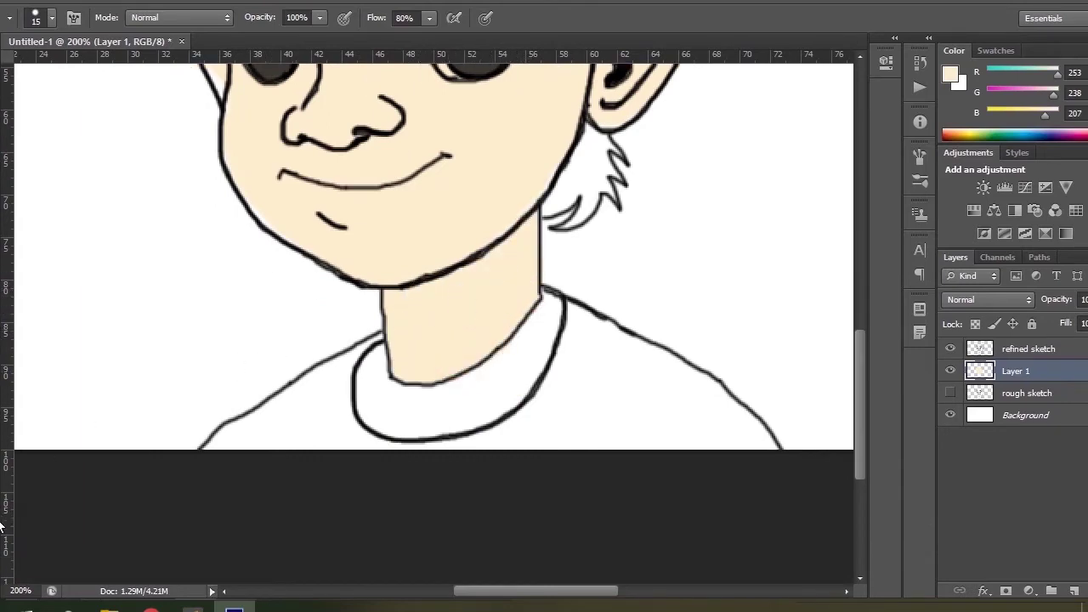
Set the foreground colour to blue (#0b68c7) and paint along the shirt's shoulder and collar edges with a 5 px brush.
left_click(950, 74)
left_click(859, 319)
left_click(823, 277)
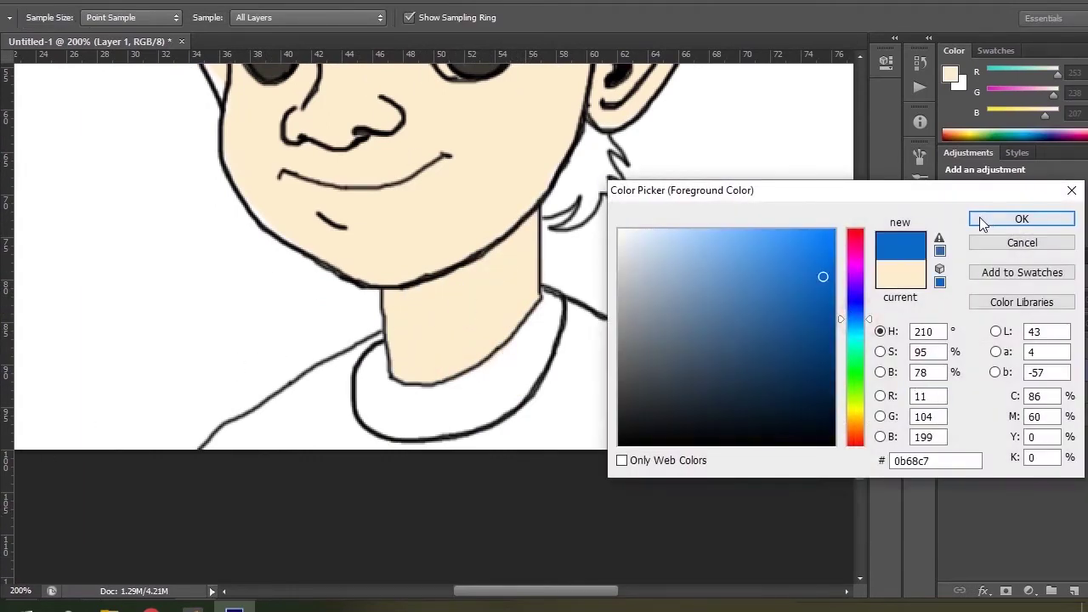
left_click(978, 219)
key("bracketleft")
key("bracketleft")
key("ctrl+plus")
mouse_move(331, 362)
left_mouse_down()
mouse_move(93, 513)
mouse_move(254, 414)
mouse_move(366, 508)
mouse_move(474, 506)
mouse_move(580, 451)
mouse_move(638, 296)
mouse_move(802, 383)
left_mouse_up()
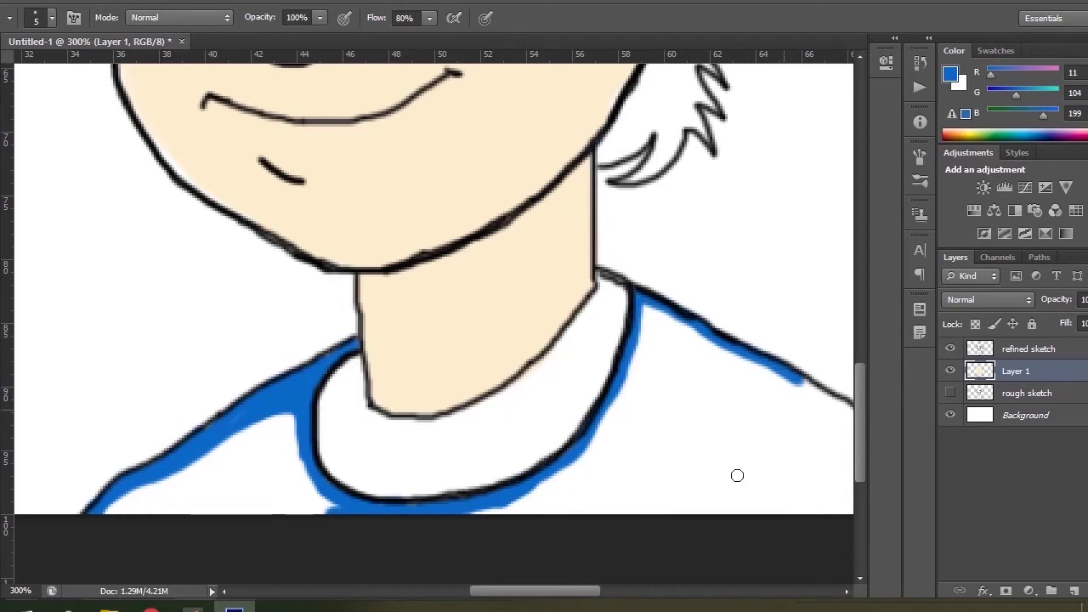
left_click_drag(737, 476, 560, 476)
key("ctrl+z")
mouse_move(622, 382)
left_mouse_down()
mouse_move(691, 423)
mouse_move(776, 520)
left_mouse_up()
Fill the rest of the shirt on both shoulders with blue, enlarging the brush to 30 px.
key("bracketright")
key("bracketright")
key("bracketright")
key("bracketright")
key("bracketright")
mouse_move(472, 314)
left_mouse_down()
mouse_move(466, 348)
mouse_move(499, 369)
mouse_move(492, 411)
left_mouse_up()
key("bracketright")
key("bracketright")
mouse_move(491, 411)
left_mouse_down()
mouse_move(312, 544)
mouse_move(558, 387)
mouse_move(736, 534)
left_mouse_up()
left_click_drag(587, 590, 533, 590)
left_click_drag(289, 502, 404, 462)
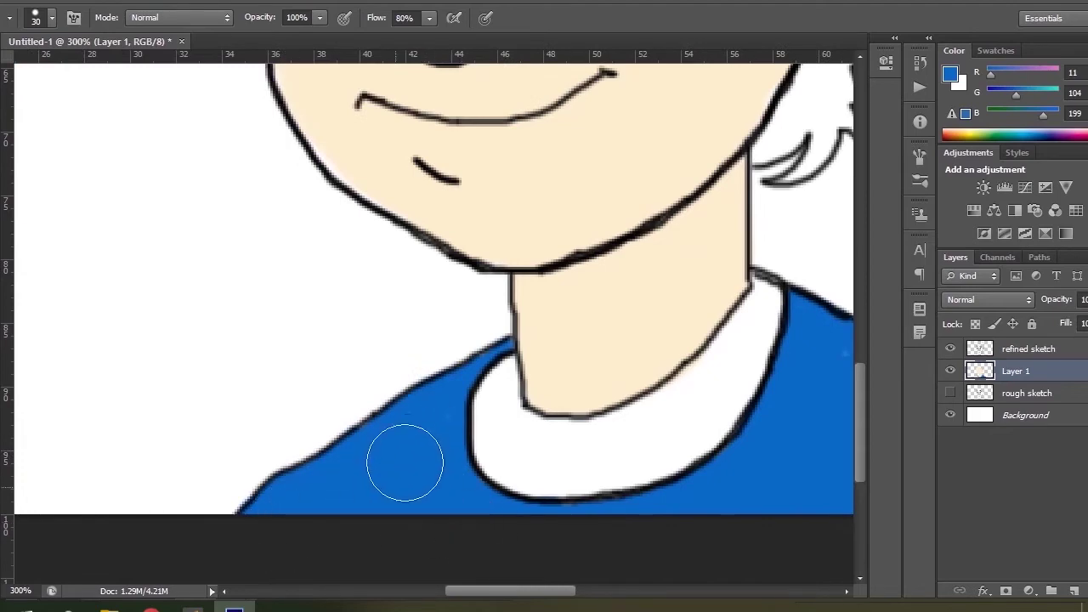
Set the foreground colour to red (#fd3a1a) and paint the collar on the far-shoulder side.
left_click(1, 476)
left_click(856, 234)
left_click(855, 441)
left_click(813, 231)
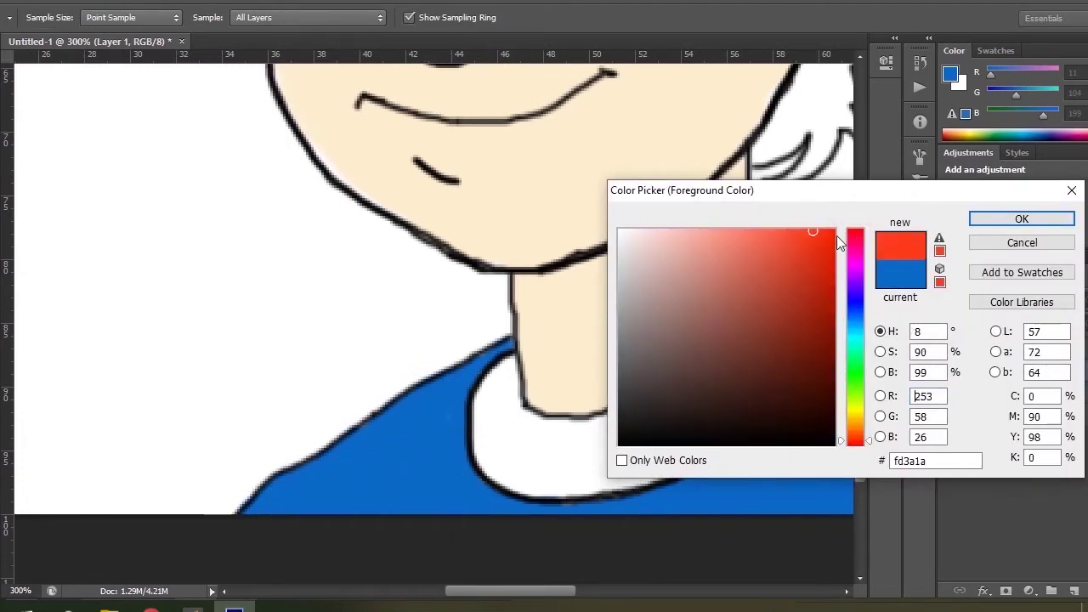
left_click(986, 223)
mouse_move(507, 366)
left_mouse_down()
mouse_move(511, 450)
mouse_move(485, 456)
mouse_move(507, 476)
mouse_move(517, 418)
mouse_move(573, 425)
mouse_move(624, 411)
mouse_move(556, 483)
mouse_move(624, 455)
left_mouse_up()
Paint the rest of the collar red up to the near shoulder, adjusting the brush size to fit.
key("bracketleft")
key("bracketleft")
key("bracketleft")
key("bracketleft")
key("bracketleft")
key("bracketleft")
key("bracketright")
key("bracketright")
key("bracketright")
key("bracketright")
key("bracketright")
key("bracketright")
left_click_drag(521, 592, 562, 592)
mouse_move(345, 423)
left_mouse_down()
mouse_move(369, 431)
mouse_move(359, 473)
mouse_move(462, 425)
mouse_move(483, 327)
mouse_move(509, 357)
mouse_move(509, 288)
left_mouse_up()
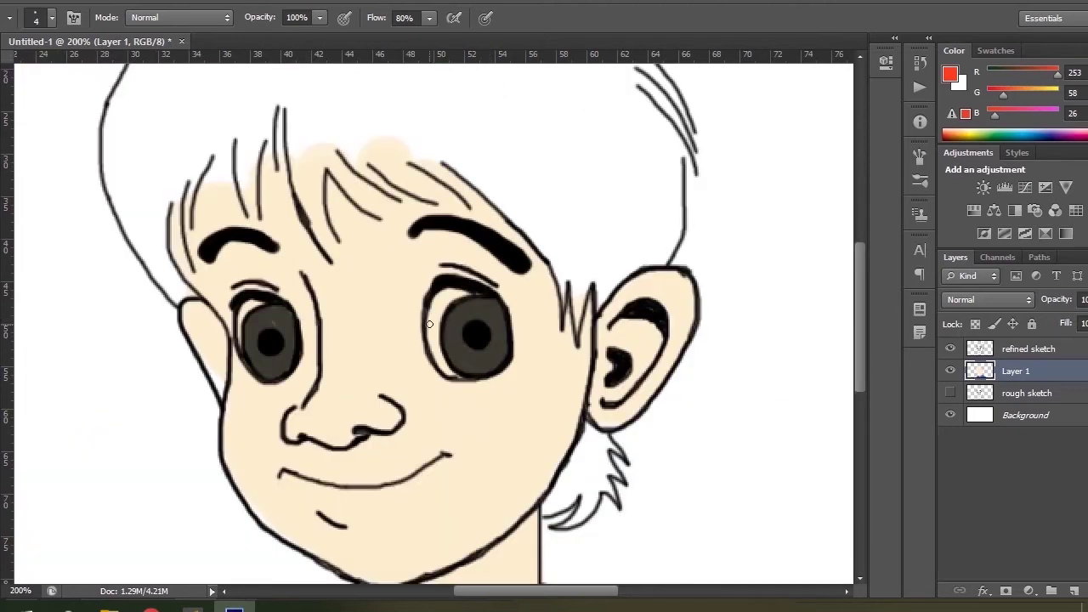
Set the foreground colour to brown (RGB 106, 59, 41) and paint the upper and far-side hair with a 25 px brush.
left_click(191, 313, "alt")
scroll(433, 323, "up", 3)
left_click(951, 75)
left_click(857, 435)
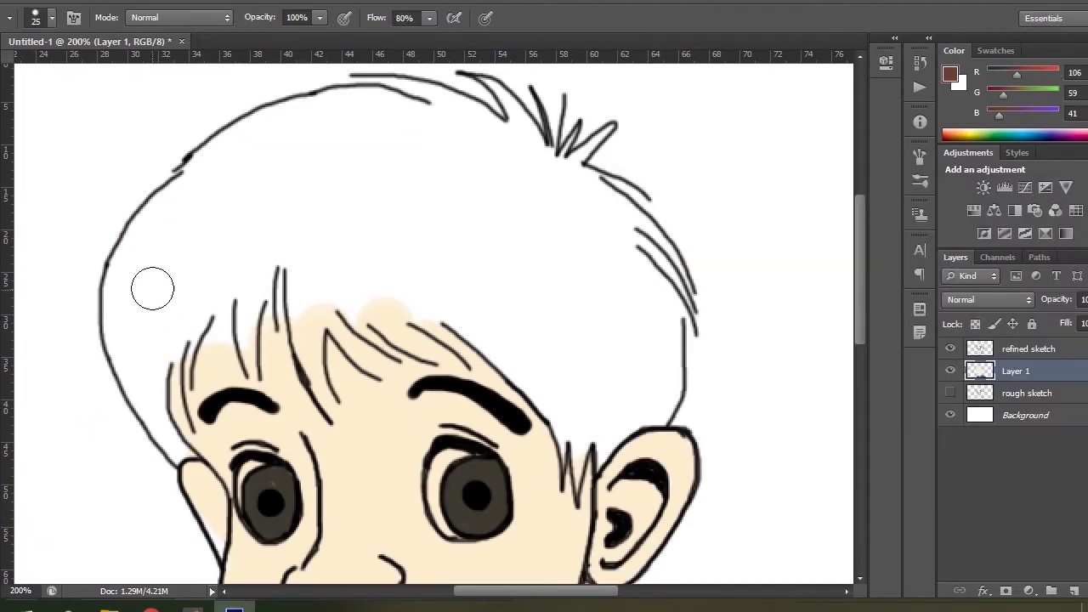
left_click_drag(207, 225, 291, 243)
mouse_move(183, 203)
left_mouse_down()
mouse_move(136, 255)
mouse_move(190, 221)
mouse_move(119, 280)
mouse_move(122, 311)
mouse_move(282, 125)
mouse_move(455, 202)
left_mouse_up()
left_click_drag(279, 258, 344, 256)
scroll(204, 178, "up", 1)
mouse_move(316, 172)
left_mouse_down()
mouse_move(377, 168)
mouse_move(500, 267)
left_mouse_up()
Paint the crown's spiky tuft and the adjoining hair edge brown with a smaller brush.
key("bracketleft")
key("bracketleft")
key("bracketleft")
key("bracketleft")
key("bracketleft")
mouse_move(351, 134)
left_mouse_down()
mouse_move(415, 136)
mouse_move(501, 194)
mouse_move(491, 139)
mouse_move(540, 208)
mouse_move(566, 187)
mouse_move(531, 204)
mouse_move(524, 247)
mouse_move(597, 235)
mouse_move(639, 277)
left_mouse_up()
Paint the hair brown along the back of the head down to the near ear and into the sideburn.
key("bracketright")
key("bracketright")
key("bracketright")
key("bracketright")
mouse_move(592, 231)
left_mouse_down()
mouse_move(676, 318)
mouse_move(690, 357)
mouse_move(638, 468)
mouse_move(599, 486)
mouse_move(574, 538)
left_mouse_up()
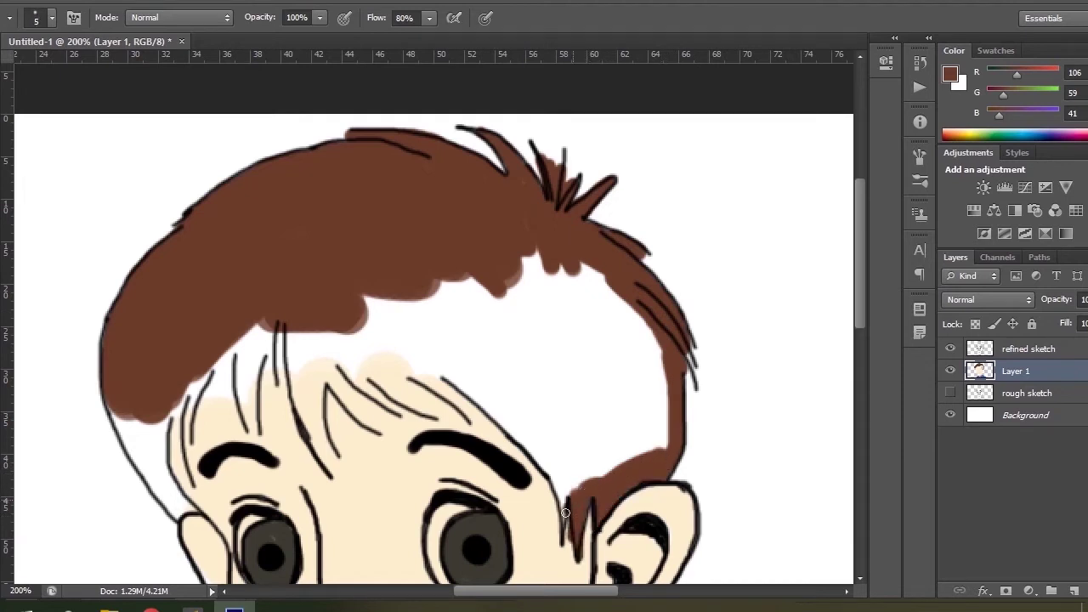
Fill the remaining white area in the middle of the hair with brown using a larger brush.
key("bracketright")
key("bracketright")
key("bracketright")
key("bracketright")
key("bracketright")
key("bracketright")
key("bracketright")
key("bracketright")
mouse_move(460, 361)
left_mouse_down()
mouse_move(566, 459)
mouse_move(604, 297)
mouse_move(515, 376)
mouse_move(416, 360)
mouse_move(416, 382)
mouse_move(153, 400)
mouse_move(170, 463)
left_mouse_up()
Paint the fringe strands and the hair beside both temples brown with a 5 px brush.
key("ctrl+plus")
left_click_drag(861, 244, 888, 307)
left_click_drag(534, 591, 498, 591)
key("bracketleft")
key("bracketleft")
key("bracketleft")
mouse_move(281, 323)
left_mouse_down()
mouse_move(296, 325)
mouse_move(286, 249)
mouse_move(336, 149)
mouse_move(394, 211)
left_mouse_up()
mouse_move(422, 106)
left_mouse_down()
mouse_move(436, 174)
mouse_move(493, 255)
mouse_move(519, 264)
mouse_move(526, 149)
mouse_move(545, 143)
mouse_move(651, 194)
mouse_move(690, 180)
mouse_move(784, 224)
left_mouse_up()
left_click_drag(860, 279, 860, 311)
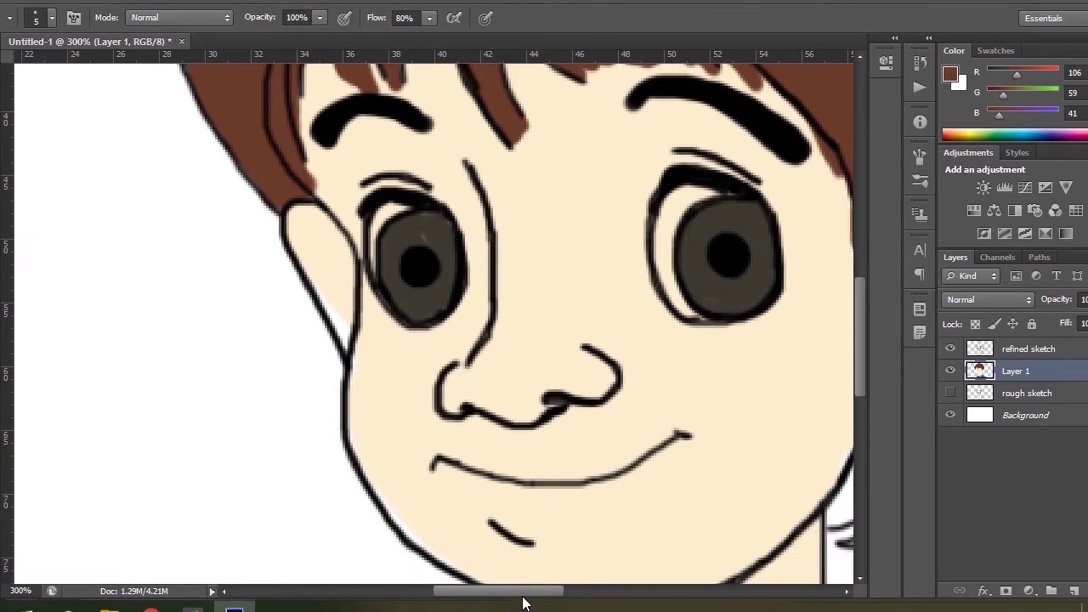
left_click_drag(518, 591, 545, 591)
left_click_drag(675, 178, 680, 214)
Paint the hair tuft behind the neck below the near ear brown up to its spiky outline.
left_click_drag(860, 336, 859, 386)
left_click_drag(527, 591, 537, 591)
left_click_drag(604, 314, 646, 233)
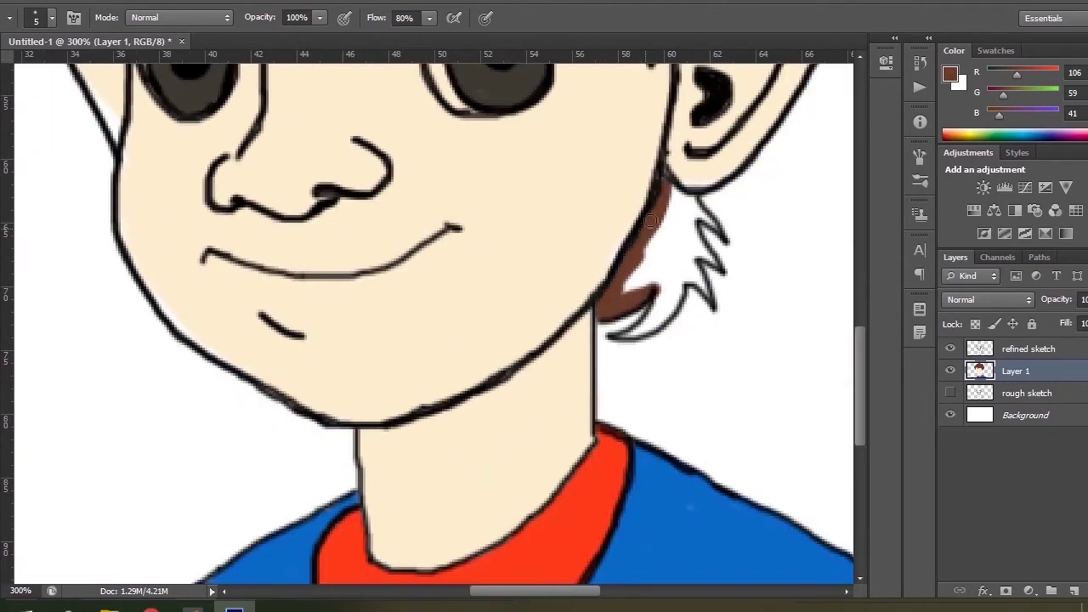
mouse_move(710, 223)
left_mouse_down()
mouse_move(712, 280)
mouse_move(640, 322)
mouse_move(681, 228)
mouse_move(668, 191)
left_mouse_up()
key("bracketright")
key("ctrl+minus")
scroll(601, 317, "up", 5)
left_click_drag(427, 196, 401, 187)
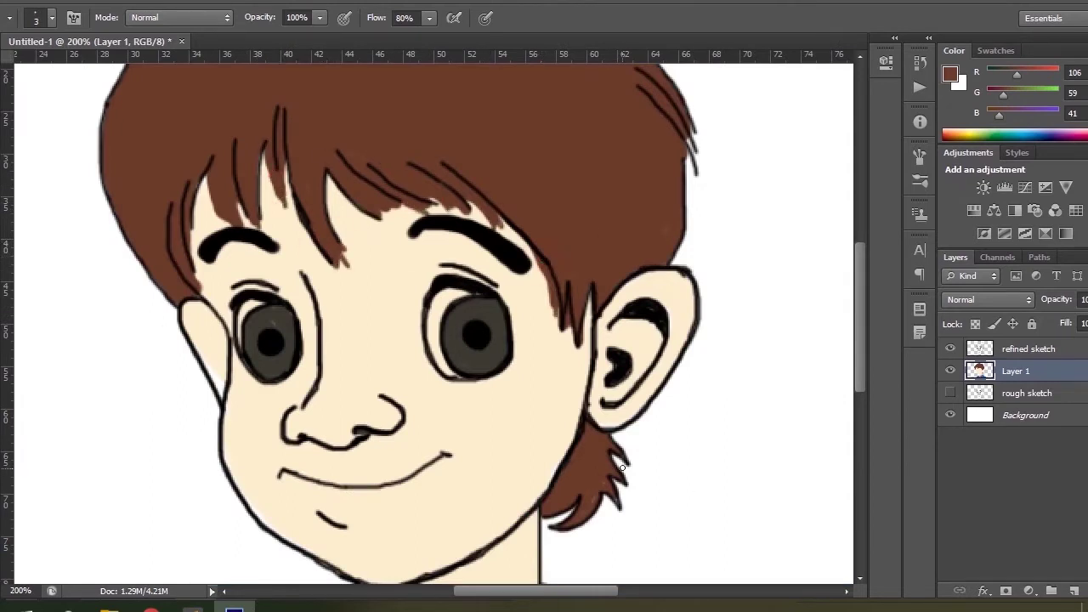
Choose a darker brown (RGB 81, 44, 30) and paint shading strokes on the far temple and fringe strands with a 7 px brush.
scroll(593, 457, "up", 3)
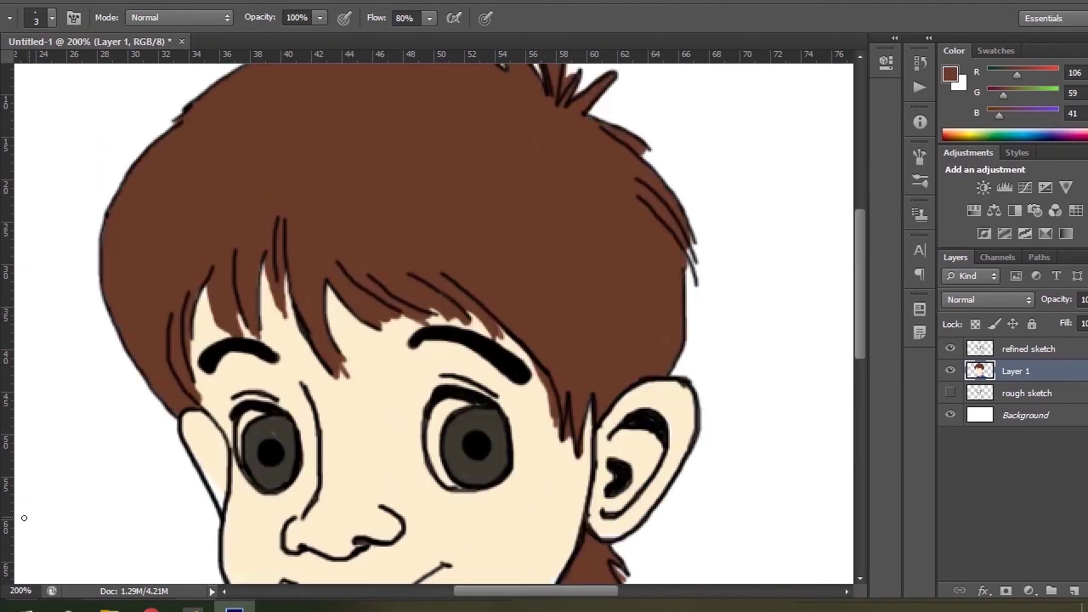
left_click(951, 74)
left_click(756, 378)
left_click(985, 217)
left_click_drag(180, 300, 197, 292)
left_click_drag(150, 344, 189, 411)
left_click_drag(223, 259, 230, 324)
left_click_drag(209, 257, 204, 301)
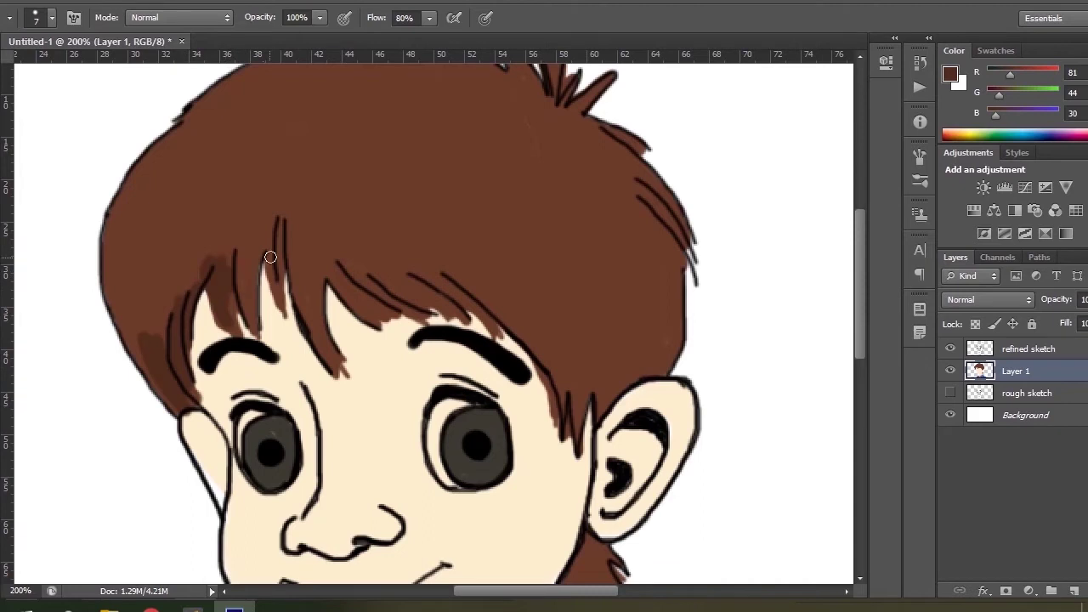
Add dark brown strand strokes along the fringe from the middle of the forehead to the near temple.
mouse_move(337, 273)
left_mouse_down()
mouse_move(465, 301)
mouse_move(557, 353)
left_mouse_up()
left_click_drag(497, 273, 394, 260)
left_click_drag(318, 231, 330, 277)
left_click_drag(351, 218, 377, 286)
left_click_drag(384, 228, 419, 264)
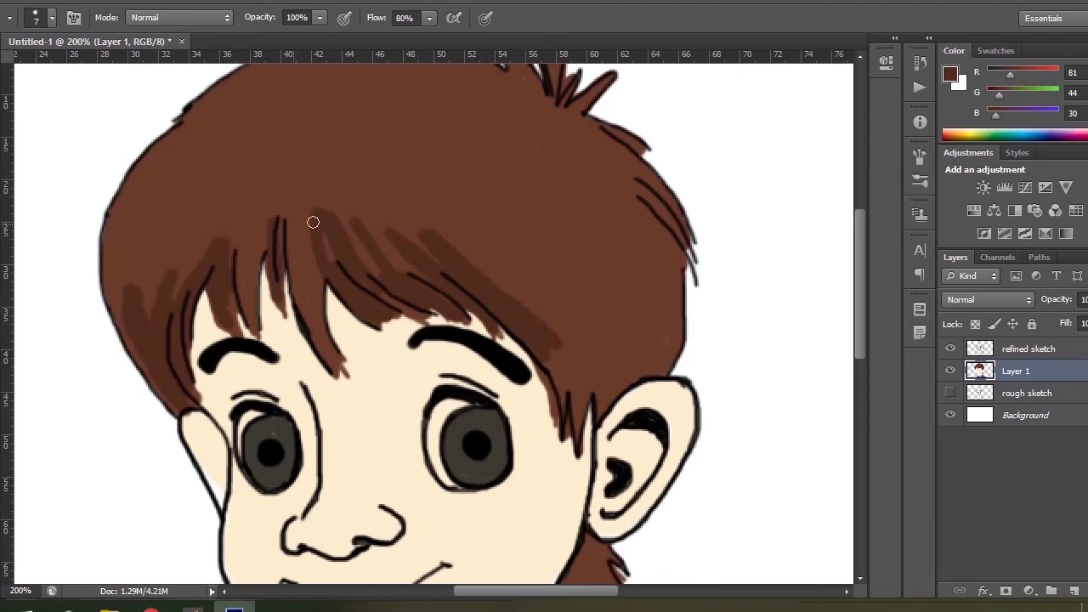
Paint dark brown strand strokes from below the crown tuft down the back of the head toward the near ear.
scroll(605, 229, "up", 2)
mouse_move(453, 122)
left_mouse_down()
mouse_move(624, 306)
mouse_move(642, 382)
left_mouse_up()
left_click_drag(527, 224, 604, 303)
left_click_drag(528, 248, 628, 392)
left_click_drag(526, 277, 592, 411)
left_click_drag(508, 315, 587, 474)
left_click_drag(581, 334, 623, 398)
left_click_drag(601, 210, 648, 299)
left_click_drag(584, 194, 677, 299)
left_click_drag(613, 246, 670, 354)
left_click_drag(657, 291, 678, 329)
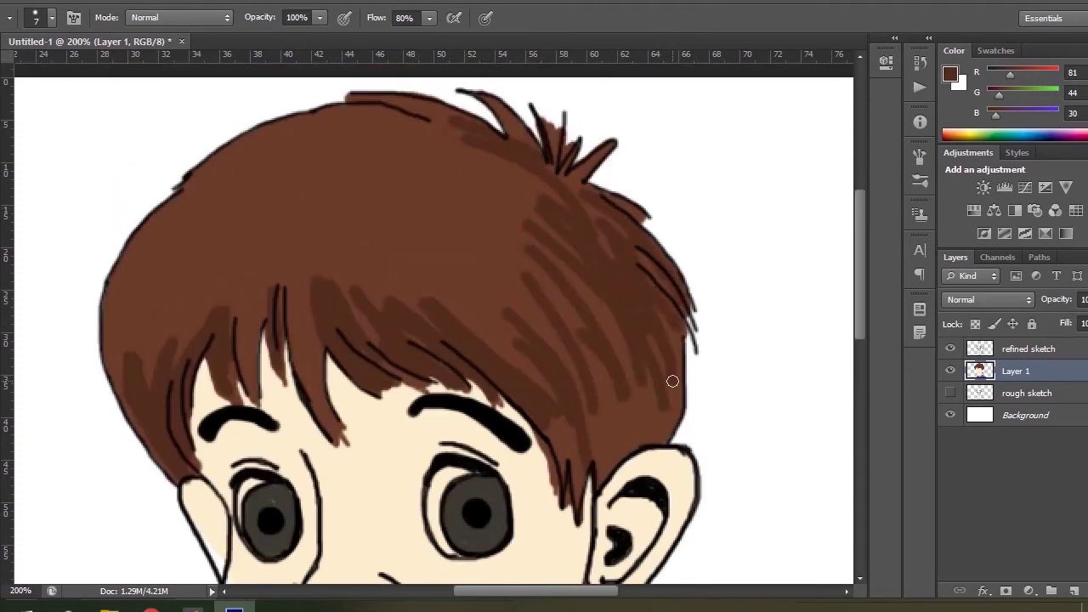
Fill the gaps at the back of the head with solid dark brown and extend the dark shading over the fringe and far temple.
left_click_drag(568, 273, 646, 405)
scroll(612, 375, "down", 3)
left_click_drag(552, 314, 581, 355)
left_click_drag(590, 304, 613, 368)
mouse_move(630, 332)
left_mouse_down()
mouse_move(672, 270)
mouse_move(644, 153)
mouse_move(534, 207)
left_mouse_up()
scroll(534, 208, "up", 3)
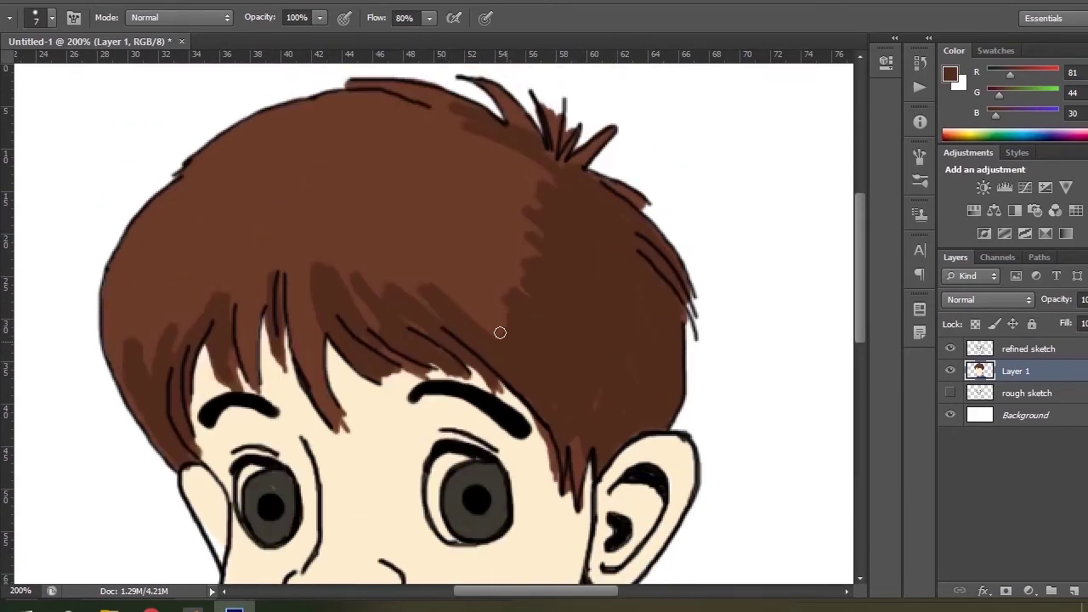
left_click_drag(310, 349, 250, 364)
left_click_drag(120, 377, 165, 424)
key("shift+b")
key("shift+b")
mouse_move(857, 247)
left_mouse_down()
mouse_move(857, 329)
mouse_move(857, 312)
left_mouse_up()
left_click(0, 459)
left_click(694, 311)
left_click(1018, 217)
key("b")
key("bracketleft")
key("bracketleft")
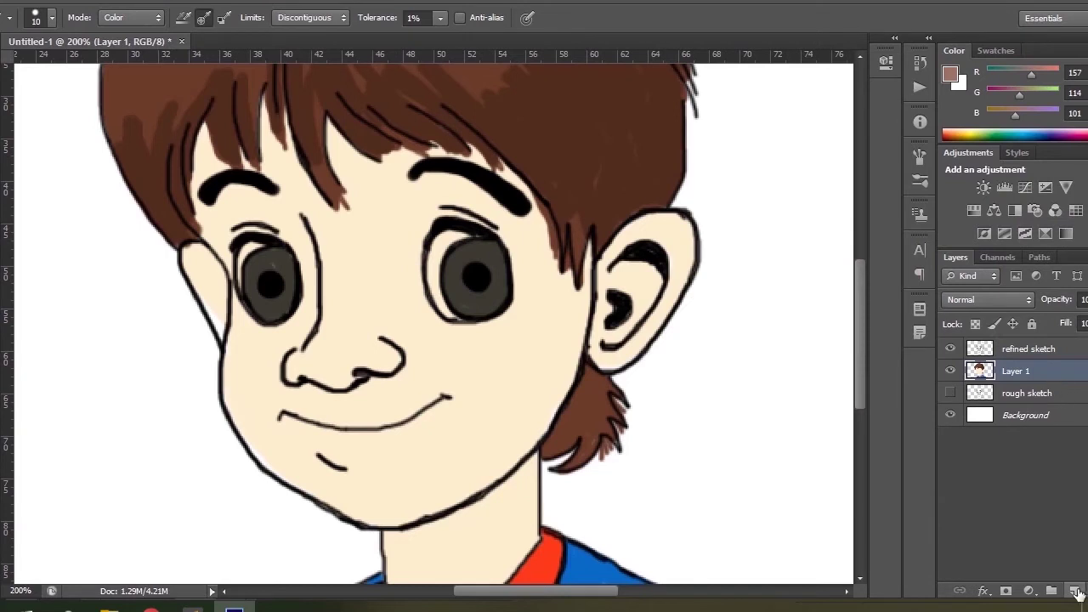
Add a new layer above Layer 1 and name it shadows.
left_click(1076, 591)
double_click(1019, 372)
type("s")
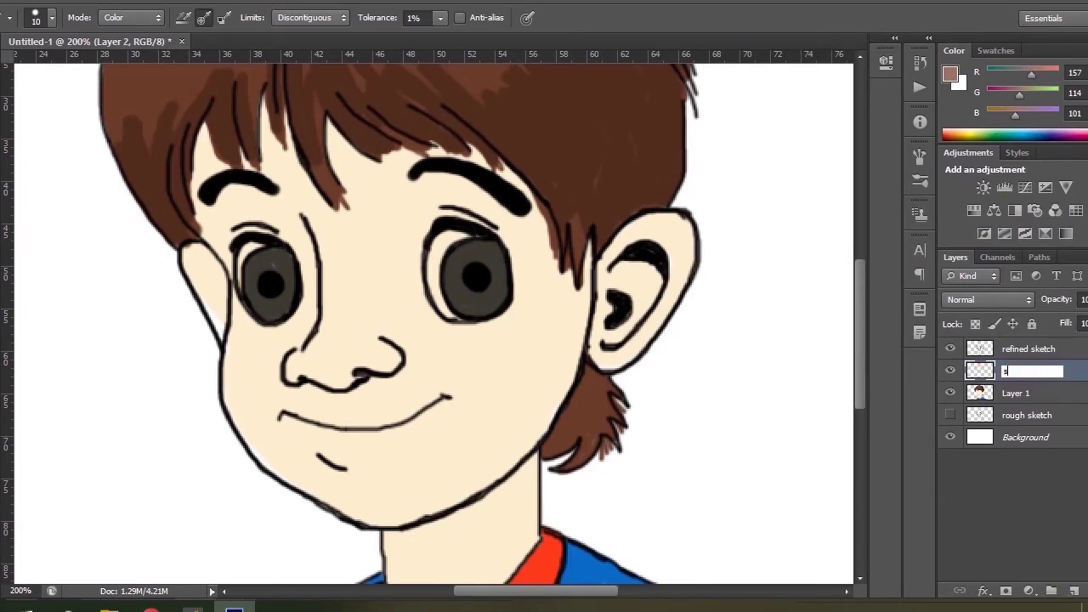
type("hadows")
key("Return")
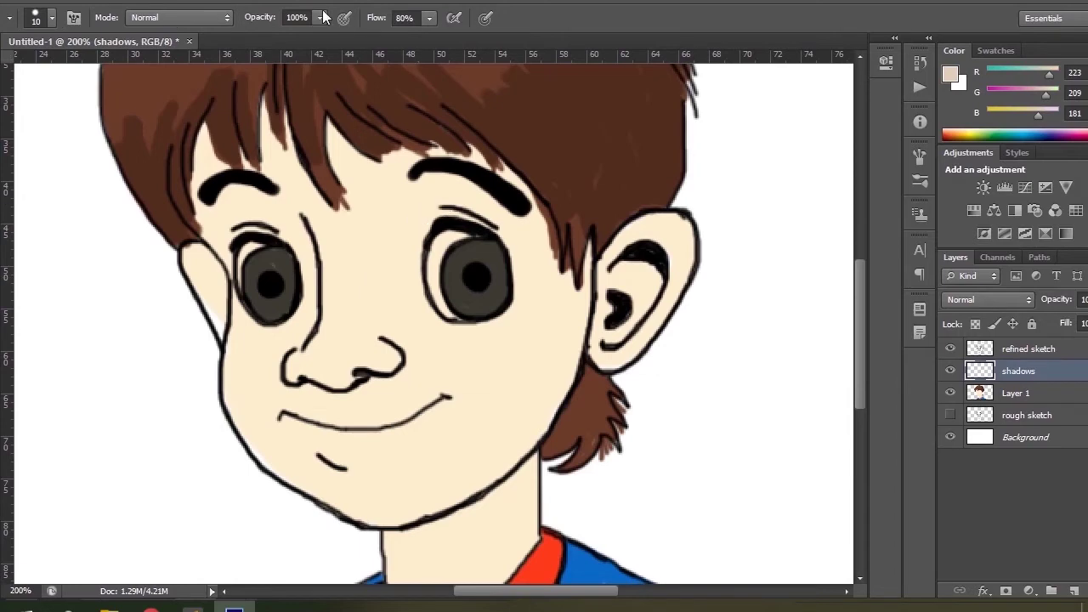
Set the brush to 65% opacity and 58% flow and shade beside the nose, under the near brow and down the near cheek in beige.
left_click_drag(266, 21, 236, 21)
left_click_drag(375, 24, 360, 25)
mouse_move(396, 202)
left_mouse_down()
mouse_move(377, 320)
mouse_move(382, 291)
left_mouse_up()
mouse_move(391, 233)
left_mouse_down()
mouse_move(411, 194)
mouse_move(454, 181)
mouse_move(538, 240)
left_mouse_up()
key("ctrl+plus")
key("ctrl+plus")
mouse_move(587, 197)
left_mouse_down()
mouse_move(633, 263)
mouse_move(656, 323)
mouse_move(636, 291)
mouse_move(648, 354)
mouse_move(611, 263)
mouse_move(623, 426)
mouse_move(600, 465)
left_mouse_up()
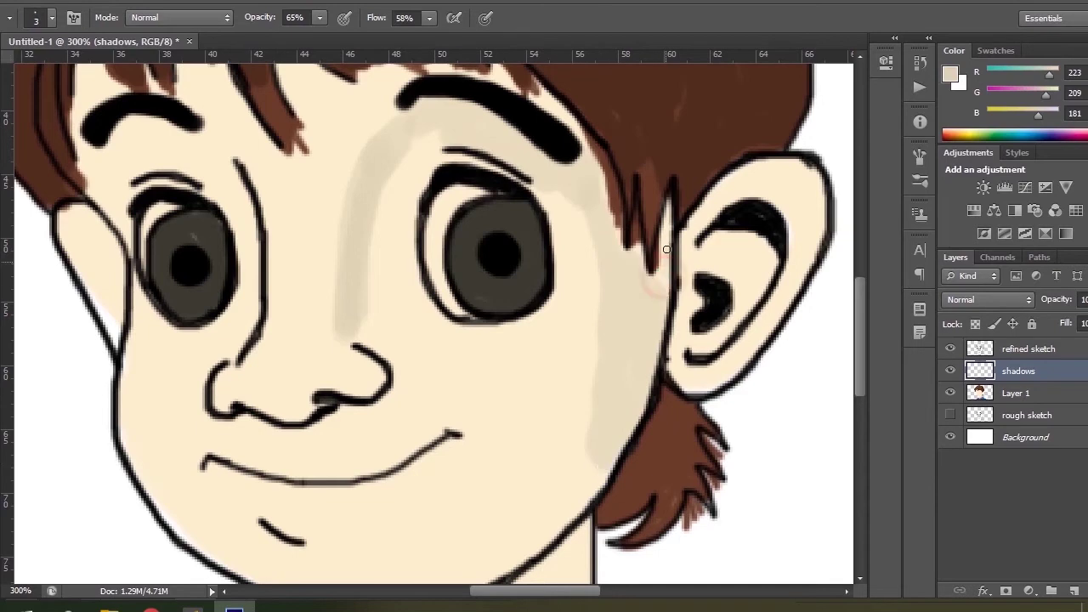
Continue the beige shadow along the jaw and over the upper neck with a 7 px brush.
scroll(642, 244, "down", 5)
key("bracketright")
key("bracketright")
key("bracketright")
key("bracketright")
mouse_move(585, 234)
left_mouse_down()
mouse_move(509, 301)
mouse_move(545, 270)
left_mouse_up()
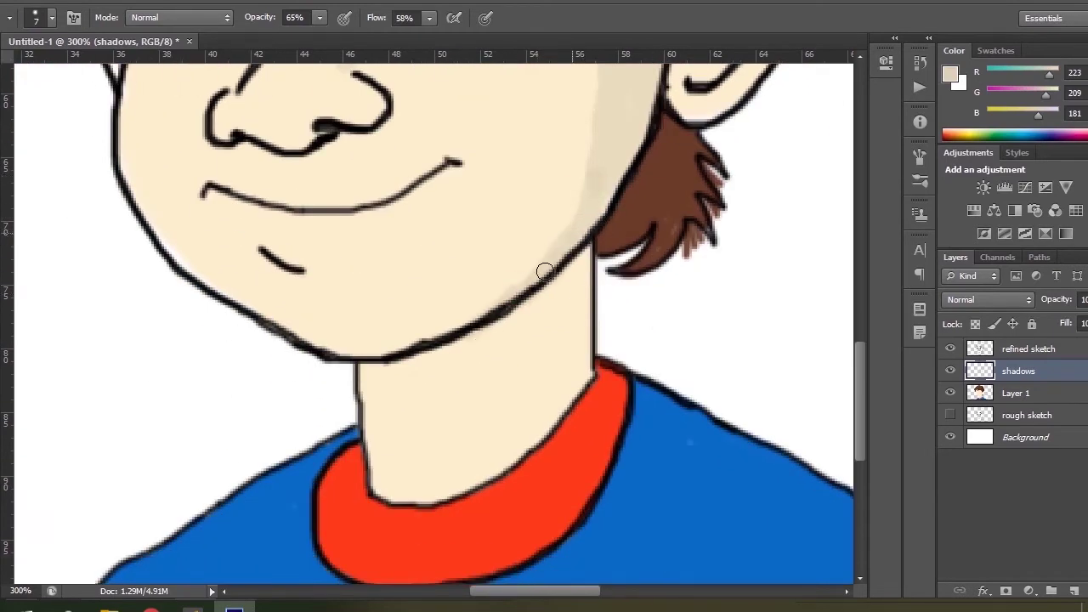
mouse_move(462, 336)
left_mouse_down()
mouse_move(371, 375)
mouse_move(459, 437)
mouse_move(369, 420)
mouse_move(483, 430)
mouse_move(435, 386)
mouse_move(402, 402)
mouse_move(531, 437)
mouse_move(581, 347)
mouse_move(586, 282)
mouse_move(524, 322)
mouse_move(456, 399)
mouse_move(544, 331)
mouse_move(519, 405)
mouse_move(575, 365)
left_mouse_up()
Choose a darker red (RGB 209, 51, 25) and paint a shadow on the near side of the collar.
left_click_drag(517, 593, 551, 593)
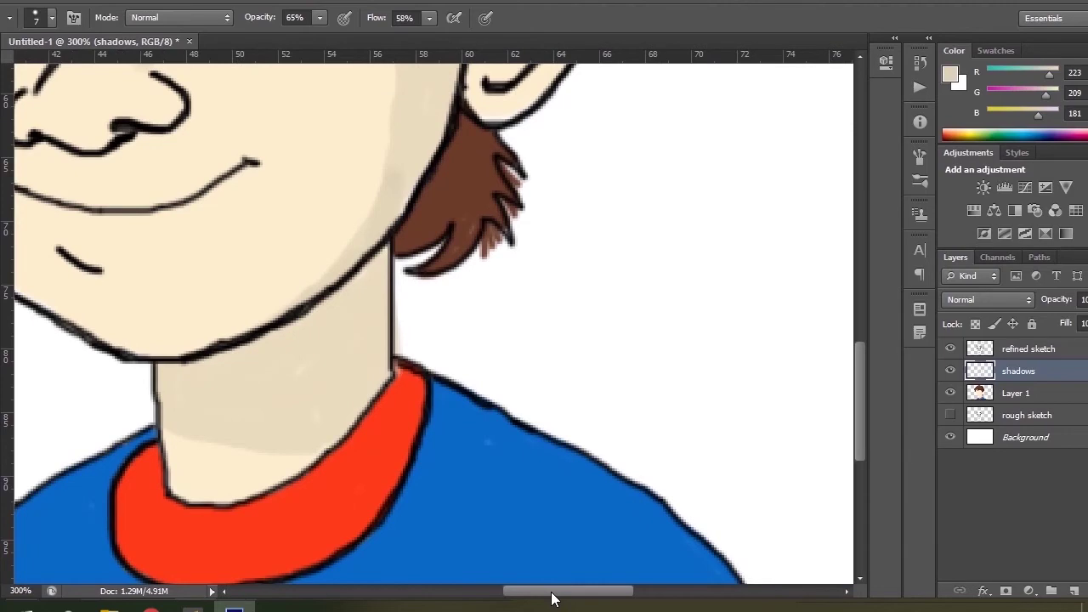
left_click_drag(859, 373, 859, 408)
left_click(951, 74)
left_click(397, 274)
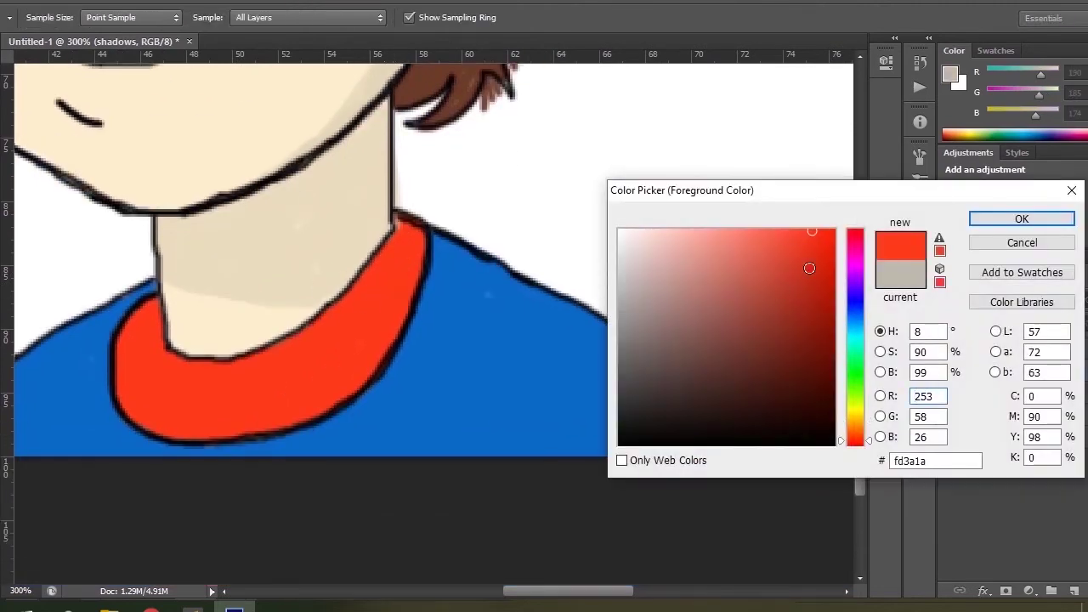
left_click(810, 269)
left_click(997, 221)
mouse_move(336, 308)
left_mouse_down()
mouse_move(387, 318)
mouse_move(352, 301)
mouse_move(409, 281)
left_mouse_up()
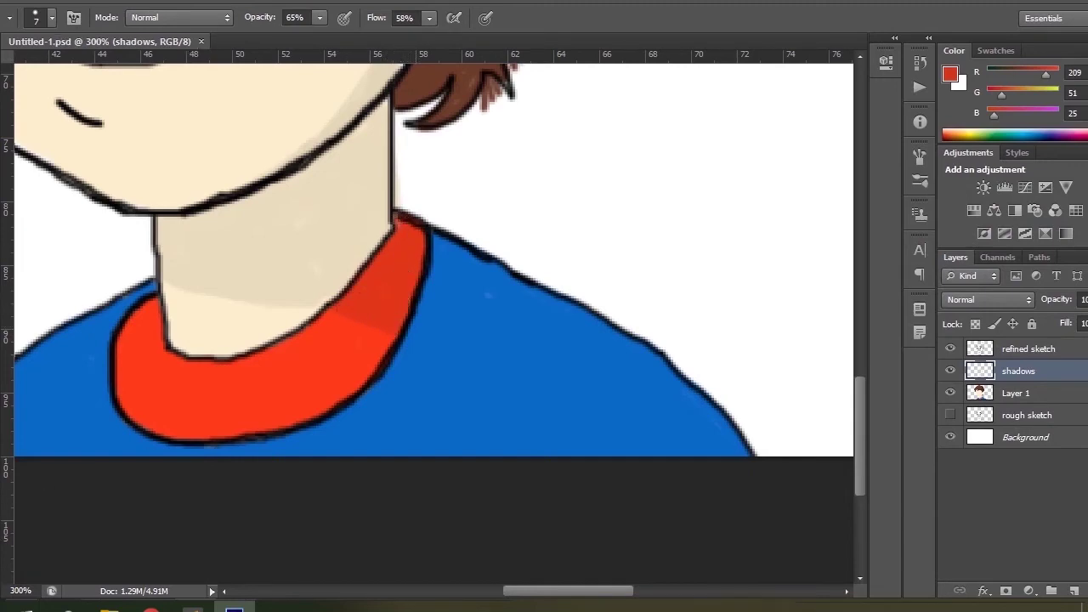
Choose a darker blue (RGB 11, 81, 153) and paint a shadow across the shirt's near shoulder.
left_click(1, 537)
left_click(454, 375)
left_click(819, 316)
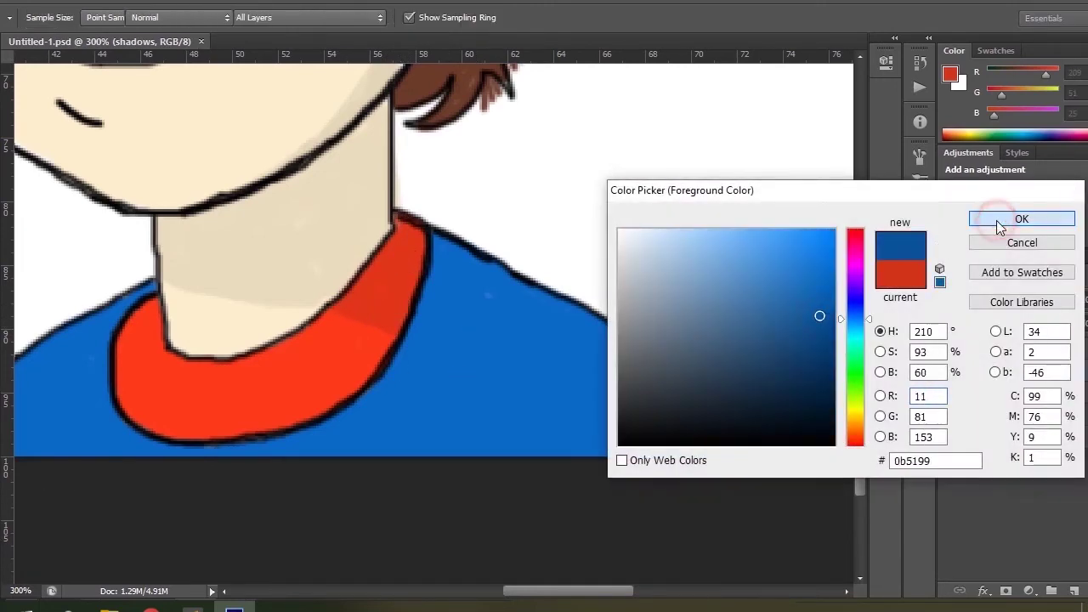
left_click(1000, 221)
mouse_move(411, 333)
left_mouse_down()
mouse_move(674, 385)
mouse_move(613, 340)
mouse_move(428, 327)
mouse_move(442, 254)
mouse_move(465, 260)
mouse_move(448, 317)
mouse_move(467, 290)
mouse_move(519, 324)
mouse_move(512, 287)
mouse_move(572, 314)
left_mouse_up()
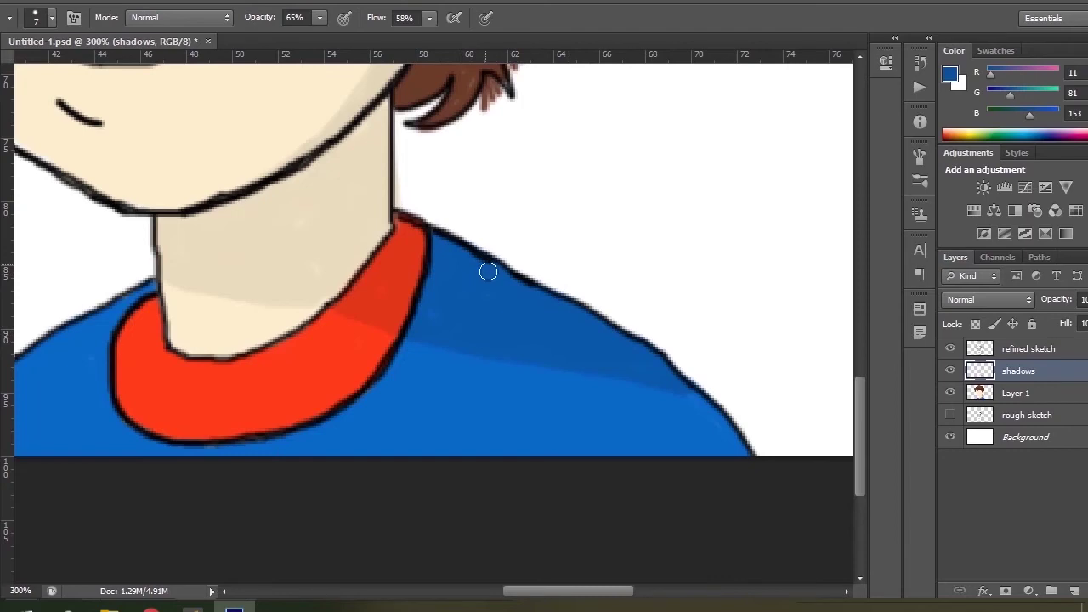
Sample the beige skin shadow from the drawing and touch up the shading between the nose bridge and the near brow.
scroll(651, 366, "up", 4)
scroll(510, 281, "left", 1)
scroll(346, 193, "down", 1)
left_click(354, 196, "alt")
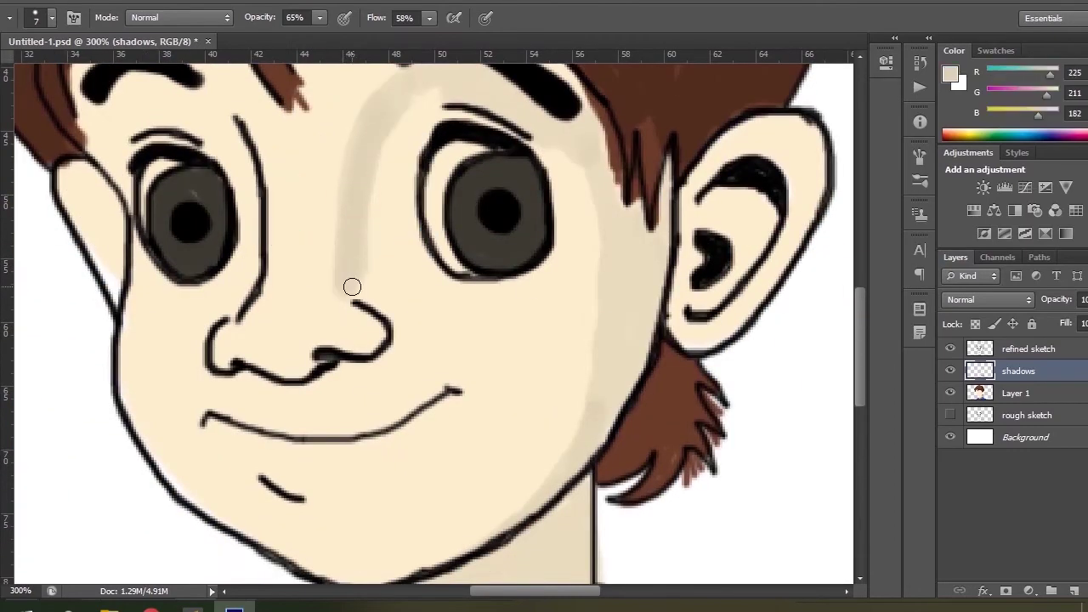
left_click_drag(410, 99, 409, 114)
scroll(541, 138, "up", 2)
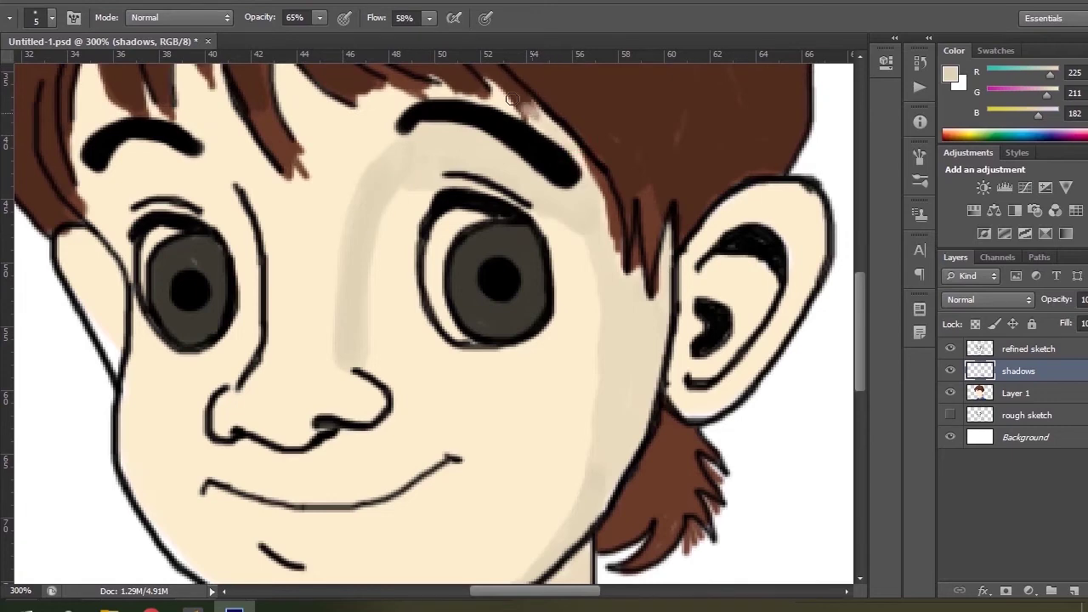
Shade the area beneath the nose with a deeper beige (RGB 218, 206, 181) at 100% opacity.
left_click_drag(242, 439, 287, 458)
scroll(277, 460, "down", 1)
left_click(951, 75)
left_click(657, 247)
left_click(656, 260)
left_click(1023, 219)
key("0")
left_click_drag(369, 401, 330, 426)
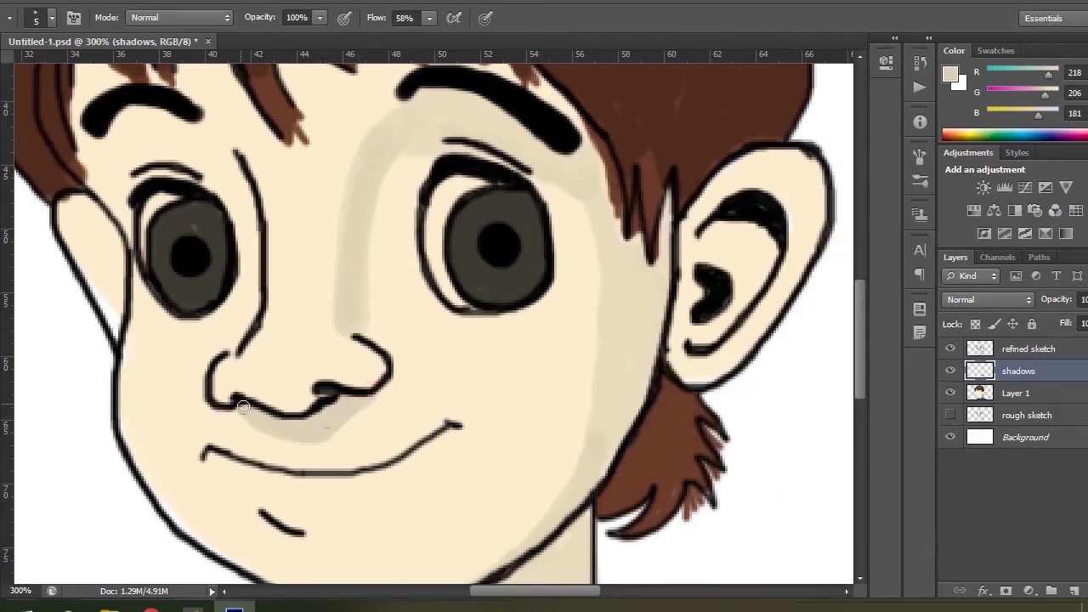
Paint a curved beige shadow beneath the lower lip and shade the inside of the far ear.
key("ctrl+minus")
key("ctrl+minus")
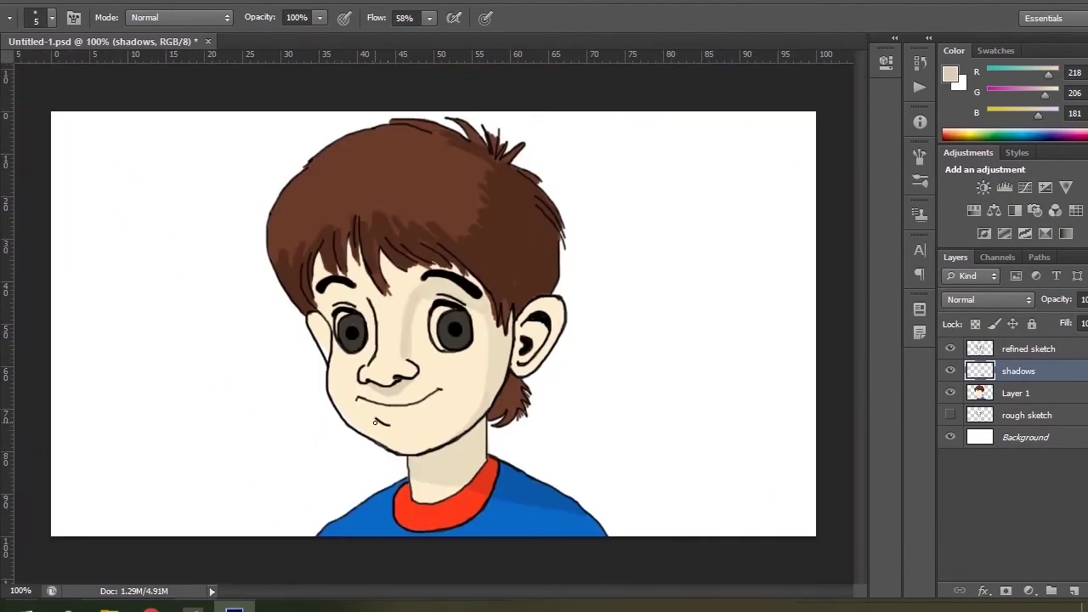
key("ctrl+plus")
key("ctrl+plus")
scroll(382, 360, "down", 5)
mouse_move(273, 330)
left_mouse_down()
mouse_move(333, 347)
mouse_move(375, 336)
left_mouse_up()
key("ctrl+minus")
key("ctrl+minus")
key("ctrl+plus")
key("ctrl+plus")
scroll(350, 456, "down", 3)
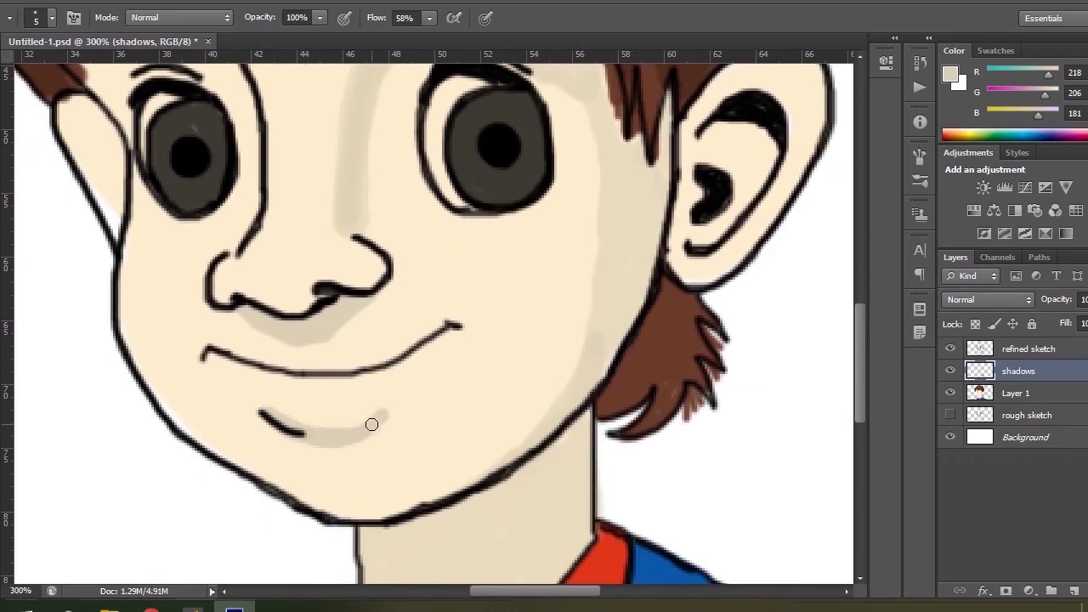
left_click_drag(371, 424, 381, 426)
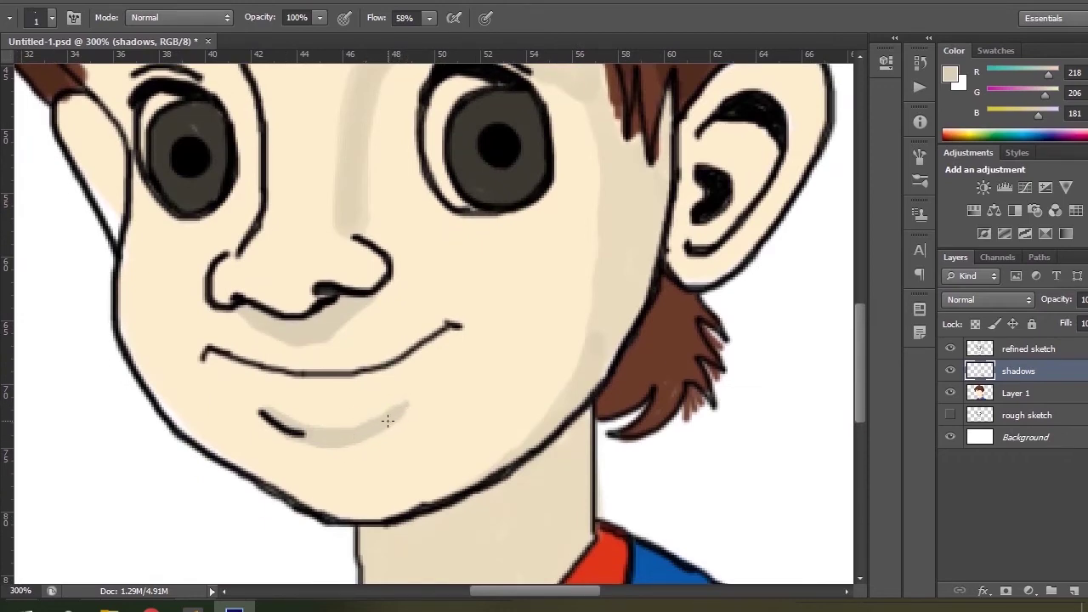
left_click_drag(532, 596, 493, 597)
mouse_move(335, 114)
left_mouse_down()
mouse_move(353, 137)
mouse_move(357, 126)
mouse_move(371, 197)
mouse_move(353, 161)
left_mouse_up()
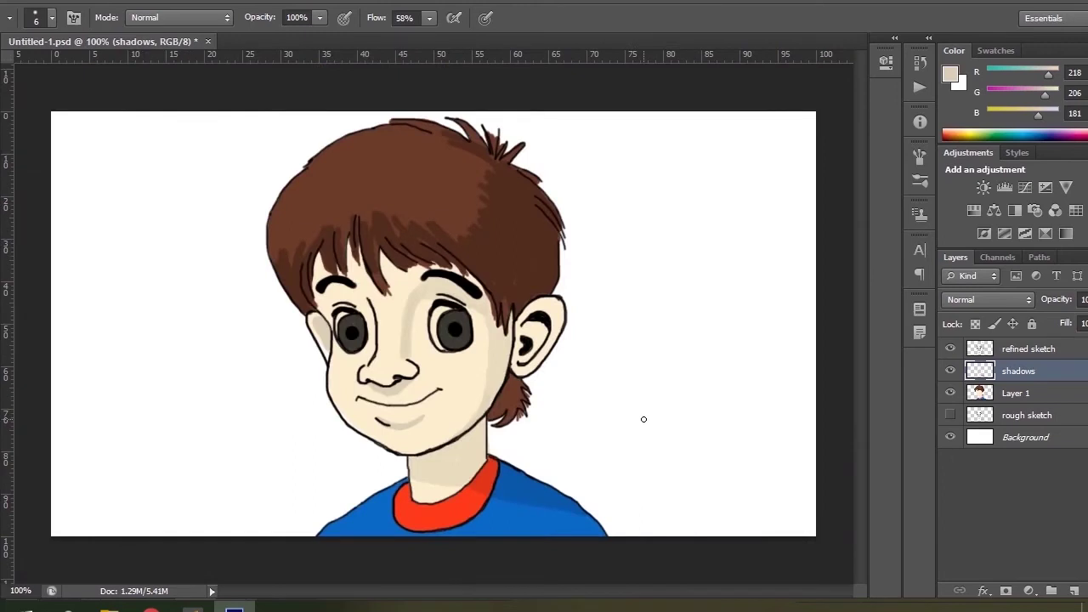
Select Layer 1 and repaint the cheeks, nose and chin in pink (RGB 252, 194, 181) with a 35 px brush.
left_click(976, 389)
left_click(952, 348)
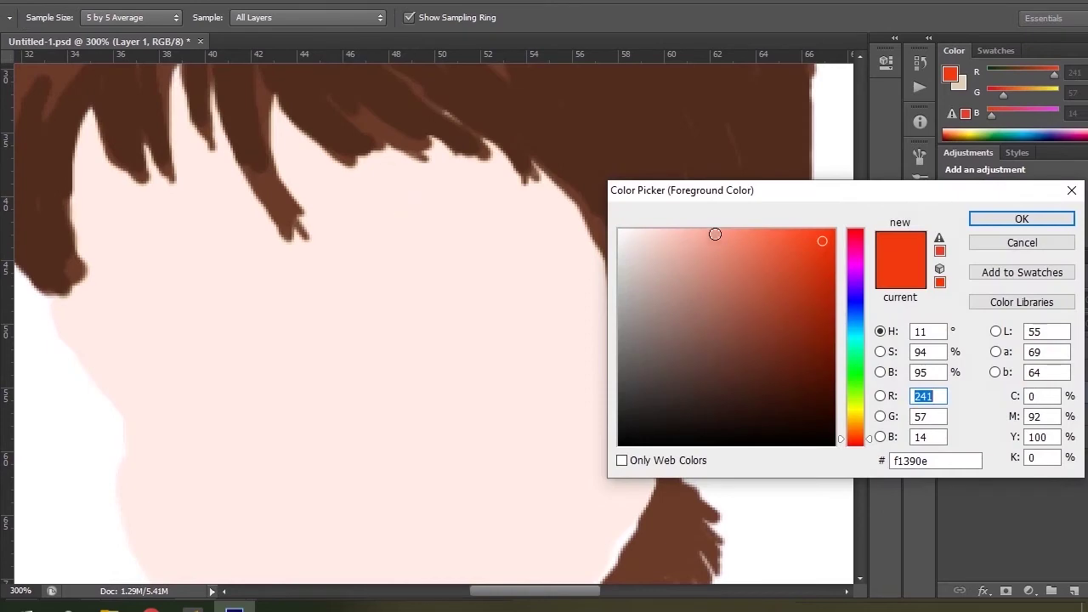
left_click(707, 232)
left_click(982, 218)
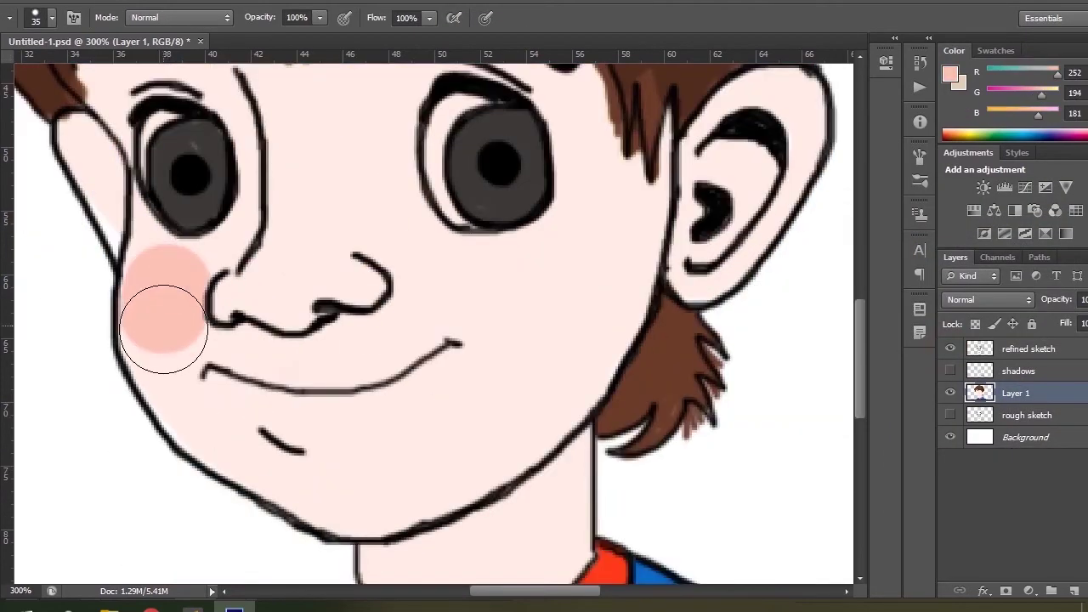
mouse_move(158, 324)
left_mouse_down()
mouse_move(209, 415)
mouse_move(279, 460)
mouse_move(230, 431)
mouse_move(299, 465)
mouse_move(402, 491)
mouse_move(529, 416)
mouse_move(571, 366)
mouse_move(592, 245)
mouse_move(527, 283)
mouse_move(431, 262)
mouse_move(384, 198)
mouse_move(415, 346)
mouse_move(274, 322)
mouse_move(279, 217)
mouse_move(297, 250)
left_mouse_up()
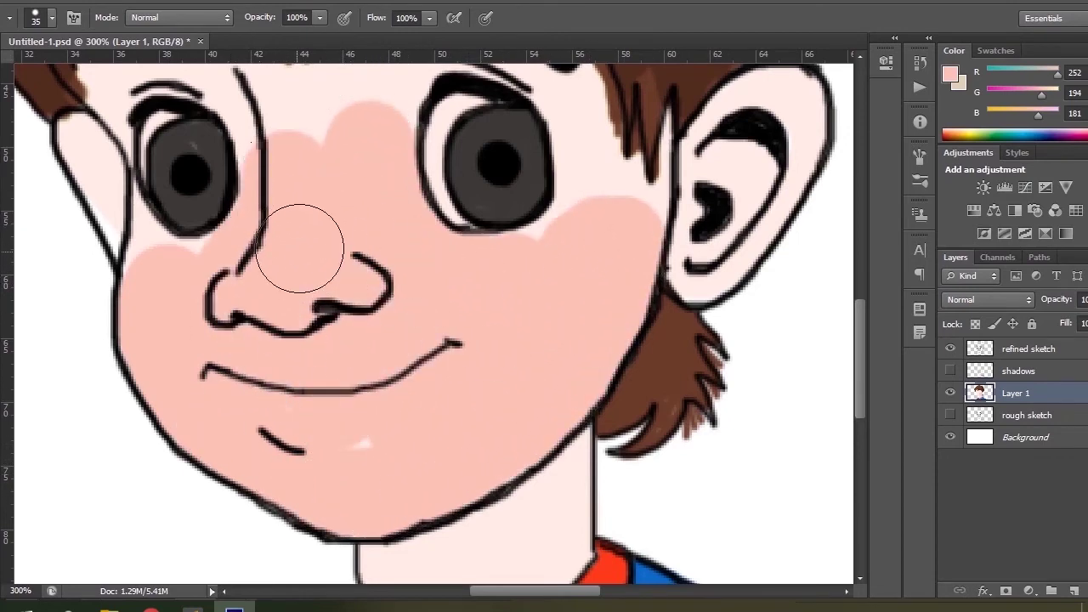
Paint the neck pink down to the collar, reducing the brush to 15 px.
scroll(357, 340, "down", 3)
mouse_move(418, 287)
left_mouse_down()
mouse_move(407, 325)
mouse_move(440, 357)
mouse_move(544, 202)
mouse_move(551, 311)
mouse_move(534, 336)
mouse_move(466, 395)
mouse_move(415, 408)
mouse_move(418, 400)
mouse_move(383, 431)
mouse_move(407, 442)
mouse_move(450, 415)
left_mouse_up()
key("bracketleft")
key("bracketleft")
key("bracketleft")
key("bracketleft")
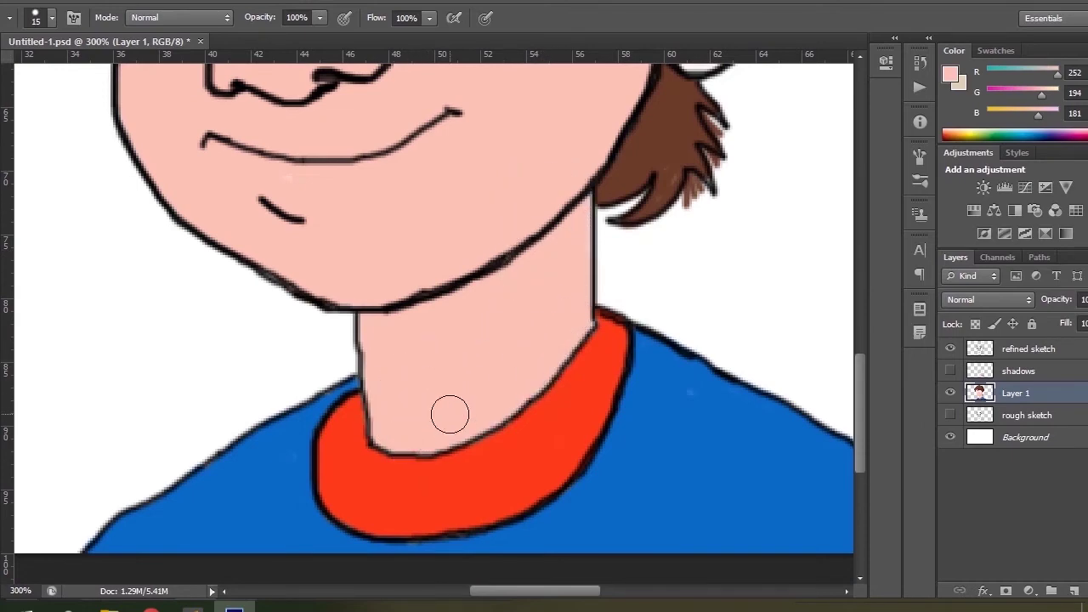
Paint the near ear pink, reducing the brush to 8 px.
left_click_drag(859, 431, 857, 336)
mouse_move(697, 321)
left_mouse_down()
mouse_move(729, 279)
mouse_move(809, 261)
mouse_move(764, 394)
mouse_move(694, 379)
mouse_move(712, 420)
left_mouse_up()
key("bracketleft")
key("bracketleft")
key("bracketleft")
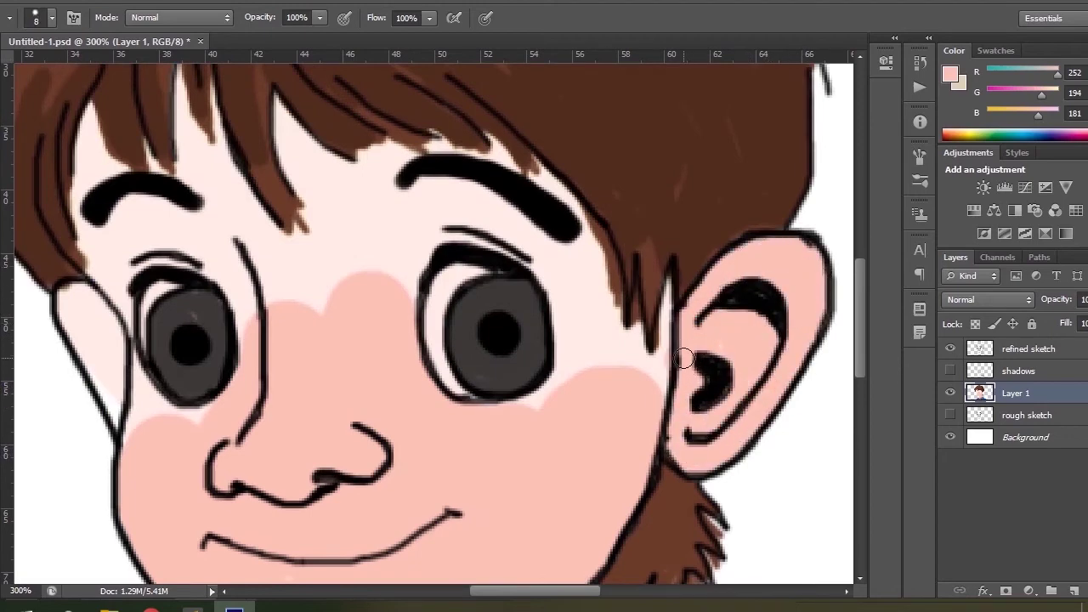
Paint the near temple and the skin between the near brow and the hairline pink, using a 2 px brush for the edges.
mouse_move(670, 281)
left_mouse_down()
mouse_move(661, 391)
mouse_move(625, 358)
mouse_move(629, 334)
mouse_move(647, 358)
left_mouse_up()
mouse_move(510, 398)
left_mouse_down()
mouse_move(550, 393)
mouse_move(555, 285)
mouse_move(595, 361)
mouse_move(599, 316)
mouse_move(604, 366)
mouse_move(579, 240)
left_mouse_up()
left_click_drag(609, 319, 554, 188)
key("ctrl+plus")
left_click_drag(573, 136, 584, 140)
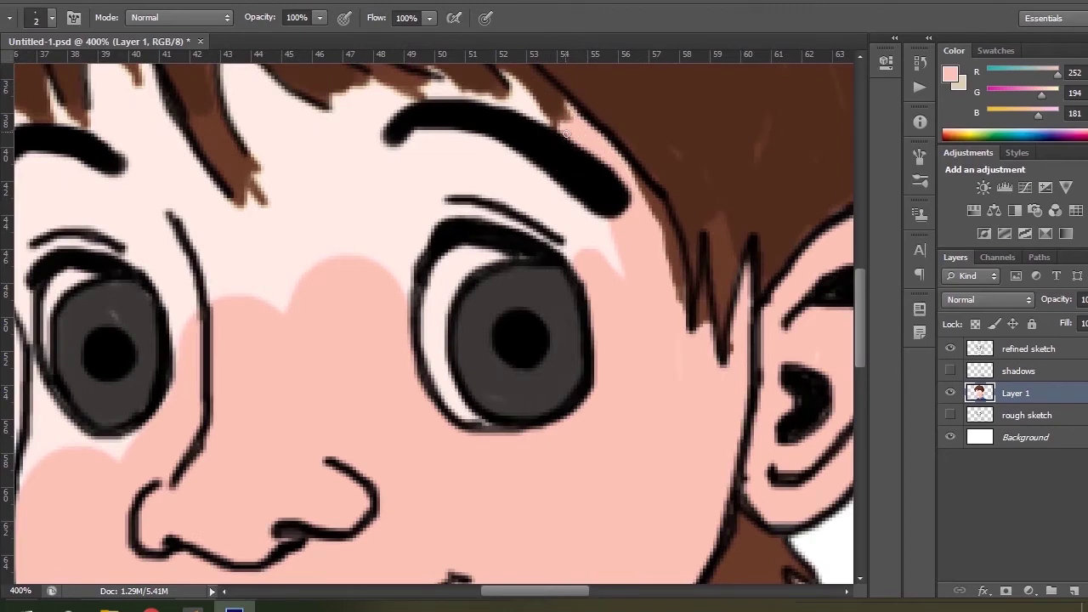
left_click_drag(514, 101, 518, 98)
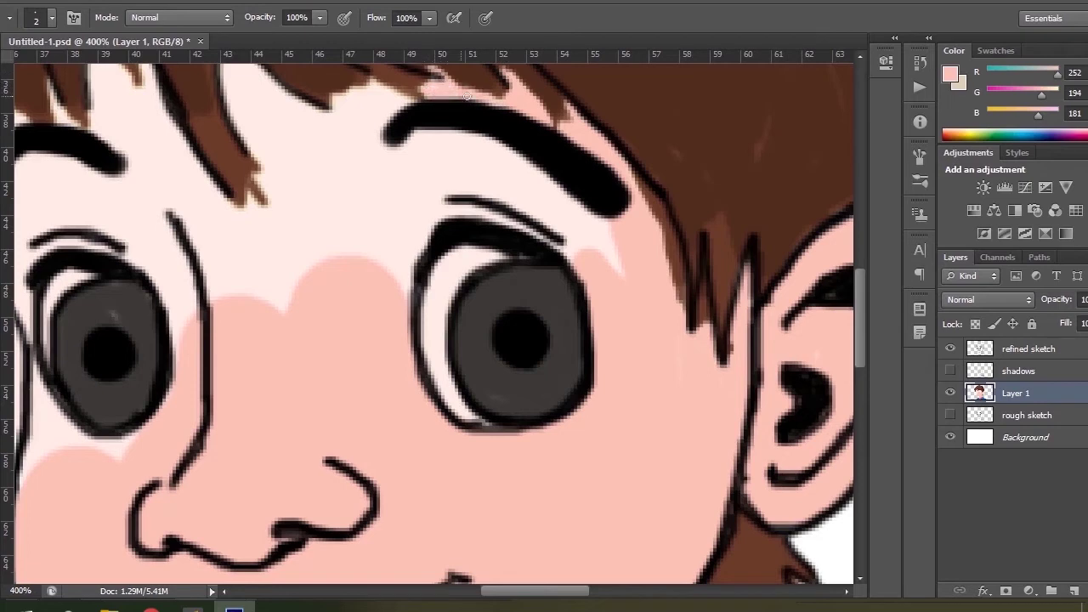
Paint the skin around the near eye and brow and the forehead up to the central fringe gap pink.
mouse_move(574, 251)
left_mouse_down()
mouse_move(569, 218)
mouse_move(439, 142)
mouse_move(420, 229)
mouse_move(334, 255)
mouse_move(352, 103)
mouse_move(357, 119)
mouse_move(301, 176)
mouse_move(395, 151)
mouse_move(267, 187)
mouse_move(286, 287)
left_mouse_up()
scroll(286, 287, "up", 2)
mouse_move(236, 168)
left_mouse_down()
mouse_move(299, 255)
mouse_move(223, 136)
left_mouse_up()
key("bracketleft")
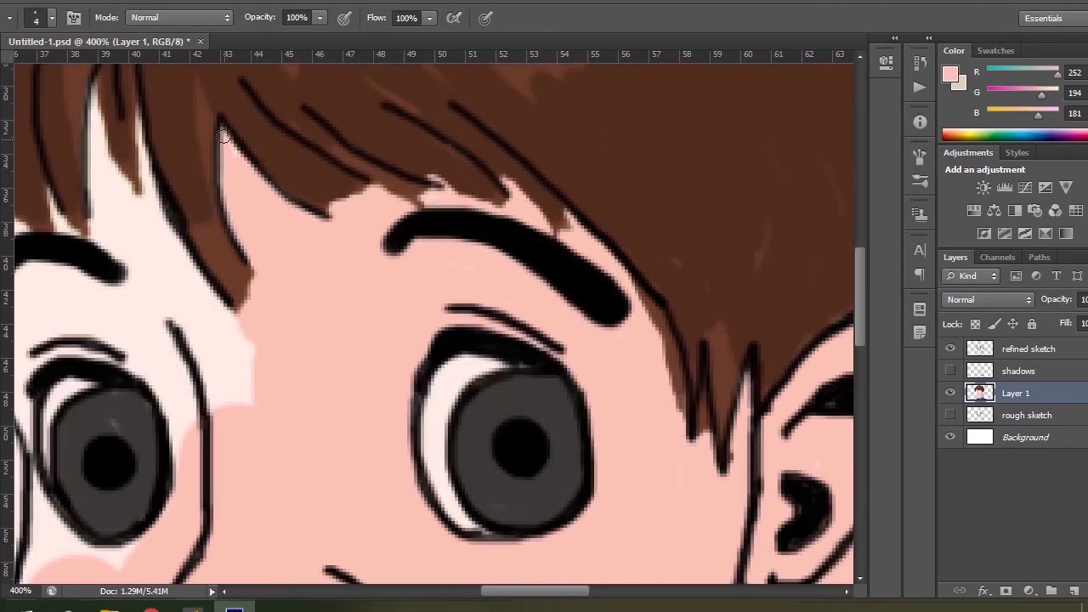
Paint the nose bridge, the skin around the far eye and brow, and the far ear pink.
key("ctrl+plus")
mouse_move(523, 592)
left_mouse_down()
mouse_move(469, 592)
mouse_move(482, 592)
left_mouse_up()
mouse_move(483, 495)
left_mouse_down()
mouse_move(451, 379)
mouse_move(464, 400)
mouse_move(550, 442)
mouse_move(555, 350)
mouse_move(549, 426)
mouse_move(464, 234)
mouse_move(394, 185)
mouse_move(390, 220)
mouse_move(475, 319)
mouse_move(407, 358)
mouse_move(297, 353)
mouse_move(266, 381)
mouse_move(271, 476)
left_mouse_up()
scroll(269, 483, "down", 3)
mouse_move(271, 302)
left_mouse_down()
mouse_move(286, 459)
mouse_move(297, 363)
mouse_move(412, 418)
left_mouse_up()
mouse_move(270, 327)
left_mouse_down()
mouse_move(240, 261)
mouse_move(180, 234)
mouse_move(266, 434)
mouse_move(214, 143)
mouse_move(227, 182)
mouse_move(255, 144)
left_mouse_up()
scroll(261, 149, "up", 1)
scroll(261, 148, "up", 3)
mouse_move(292, 175)
left_mouse_down()
mouse_move(402, 214)
mouse_move(206, 226)
mouse_move(209, 130)
mouse_move(209, 173)
mouse_move(235, 204)
mouse_move(207, 141)
left_mouse_up()
Fill the skin gaps between the fringe strands with pink using a 3 px brush and show the shadows layer again.
scroll(210, 121, "up", 3)
key("bracketleft")
key("bracketleft")
key("bracketleft")
key("bracketleft")
left_click_drag(313, 188, 324, 222)
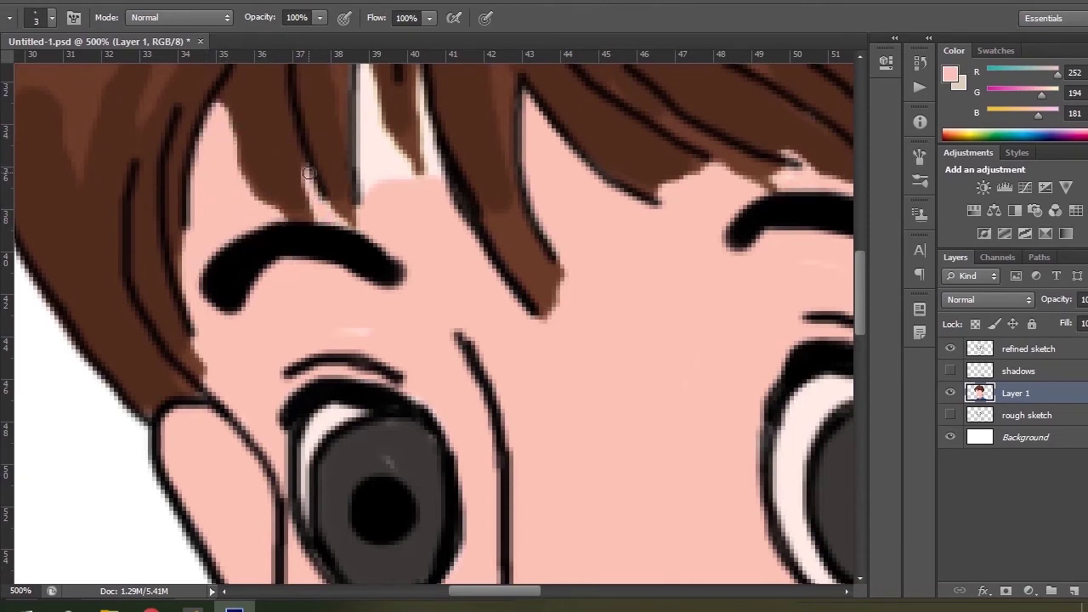
scroll(309, 172, "up", 2)
mouse_move(418, 260)
left_mouse_down()
mouse_move(366, 231)
mouse_move(365, 140)
mouse_move(364, 222)
mouse_move(381, 197)
mouse_move(410, 219)
mouse_move(379, 234)
mouse_move(419, 233)
left_mouse_up()
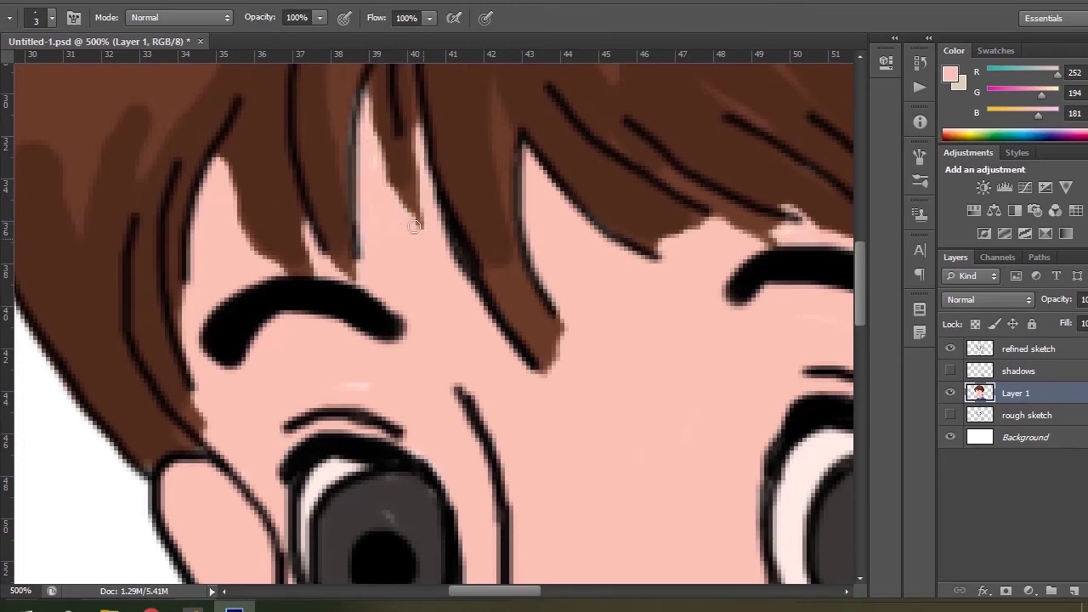
key("ctrl+1")
left_click(950, 370)
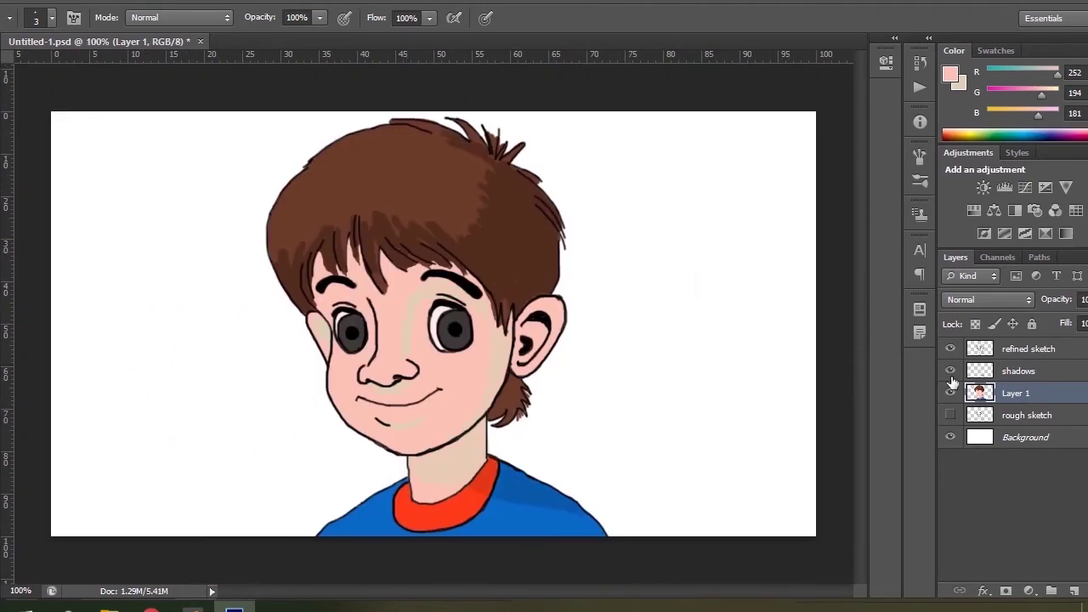
Erase the old beige skin shadows from the shadows layer, hiding the refined sketch and Layer 1 during the work and showing them again.
left_click_drag(864, 316, 866, 370)
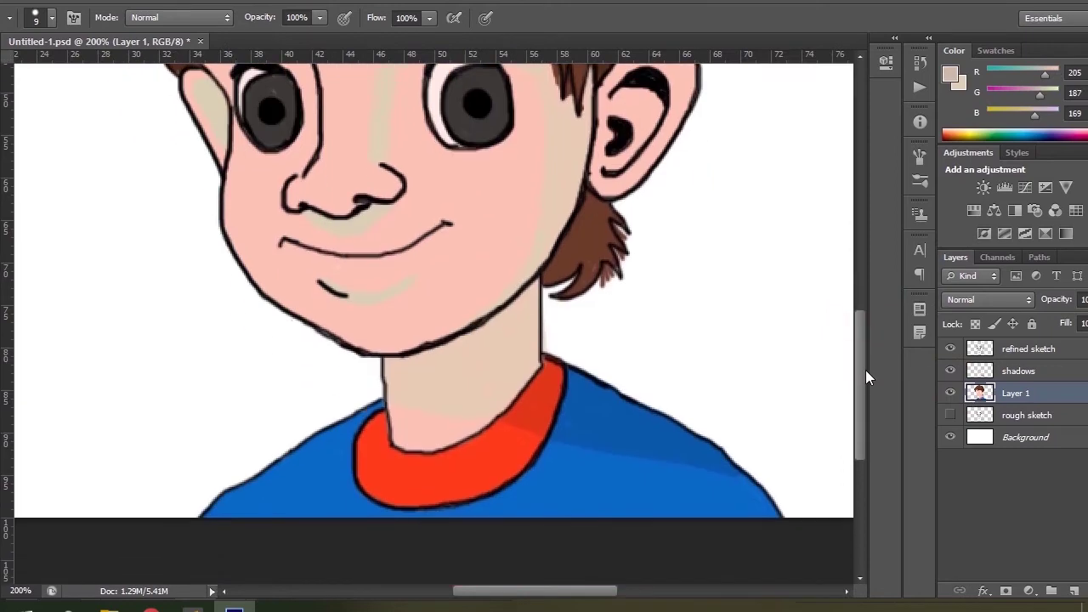
left_click(951, 393)
left_click(951, 349)
scroll(327, 351, "up", 1)
scroll(327, 351, "up", 1)
key("e")
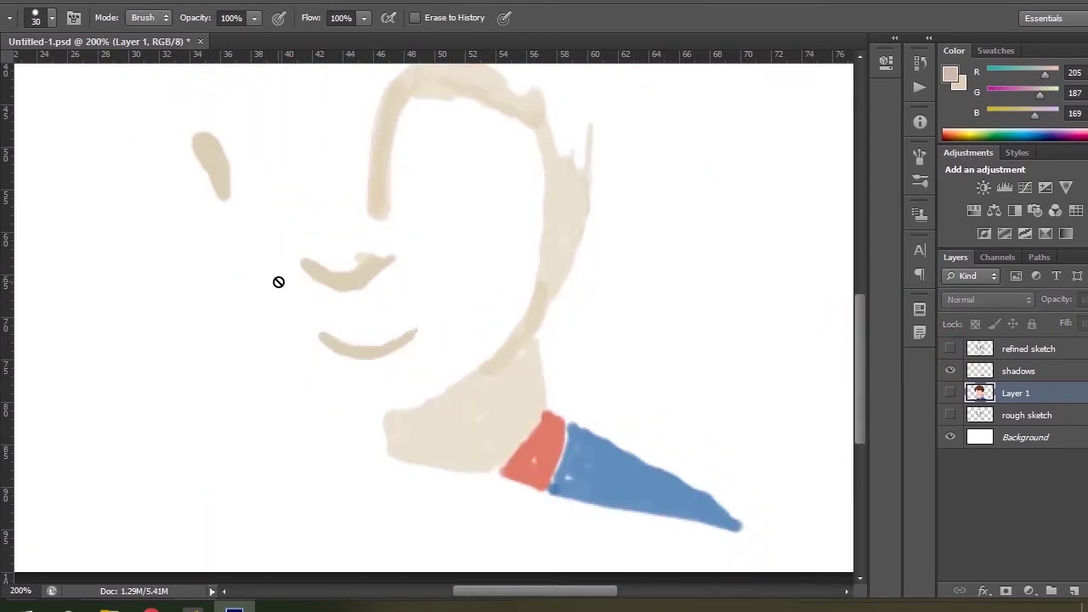
left_click(1019, 370)
mouse_move(208, 147)
left_mouse_down()
mouse_move(469, 39)
mouse_move(278, 325)
mouse_move(541, 217)
mouse_move(571, 257)
mouse_move(463, 368)
mouse_move(480, 437)
mouse_move(525, 380)
mouse_move(479, 460)
mouse_move(506, 477)
left_mouse_up()
left_click(950, 349)
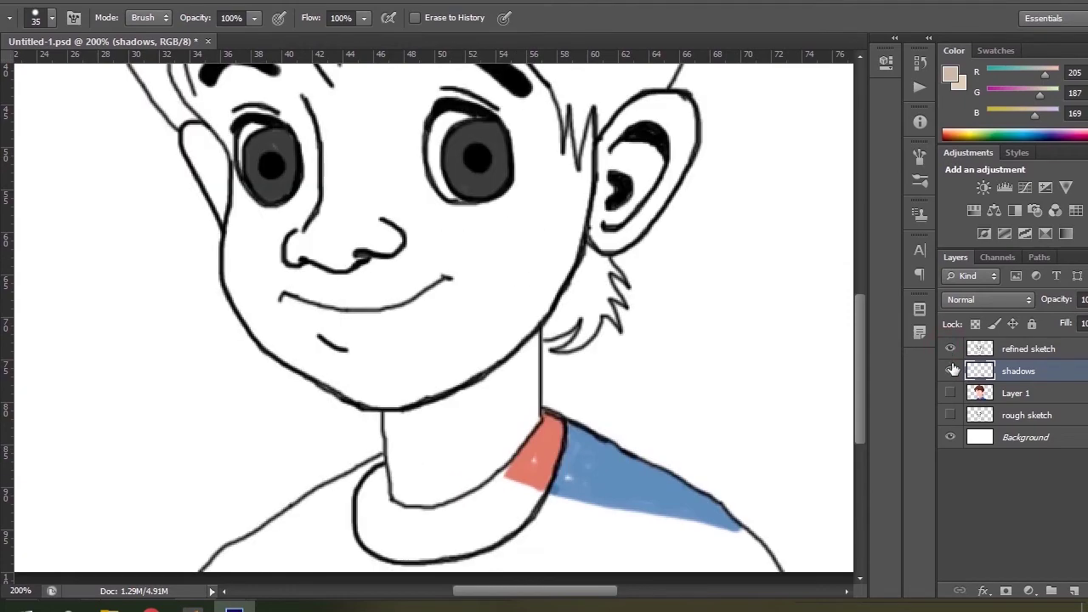
left_click(950, 392)
Set the painting colour to a darker pink, RGB 233, 177, 164, and the brush size to 9 px.
left_click(949, 74)
left_click(508, 263)
left_click(682, 248)
left_click(1022, 218)
key("e")
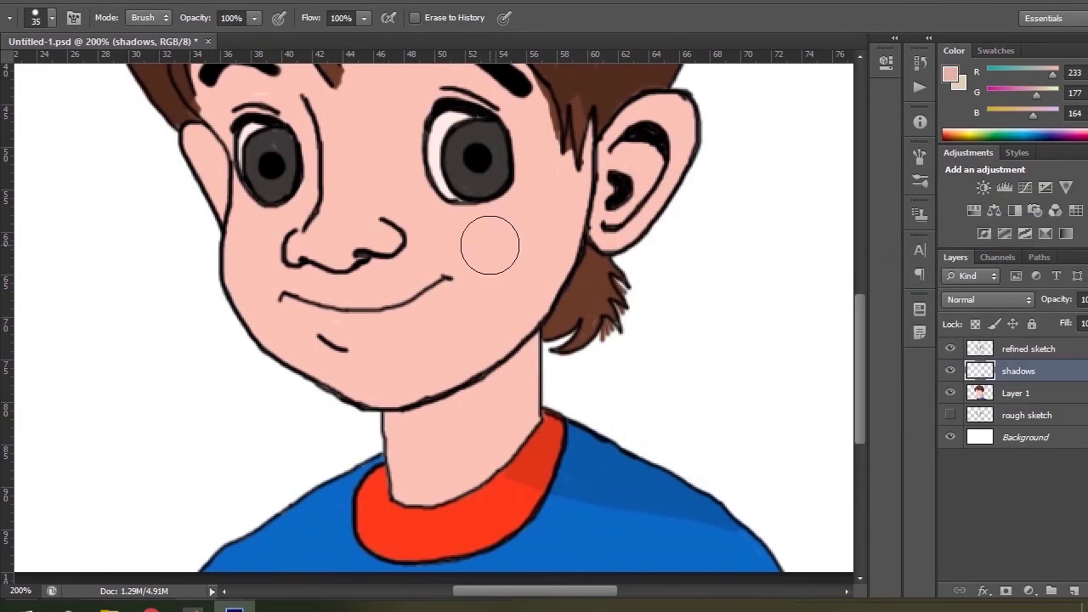
scroll(402, 262, "up", 2)
key("bracketleft")
key("bracketleft")
key("bracketleft")
key("b")
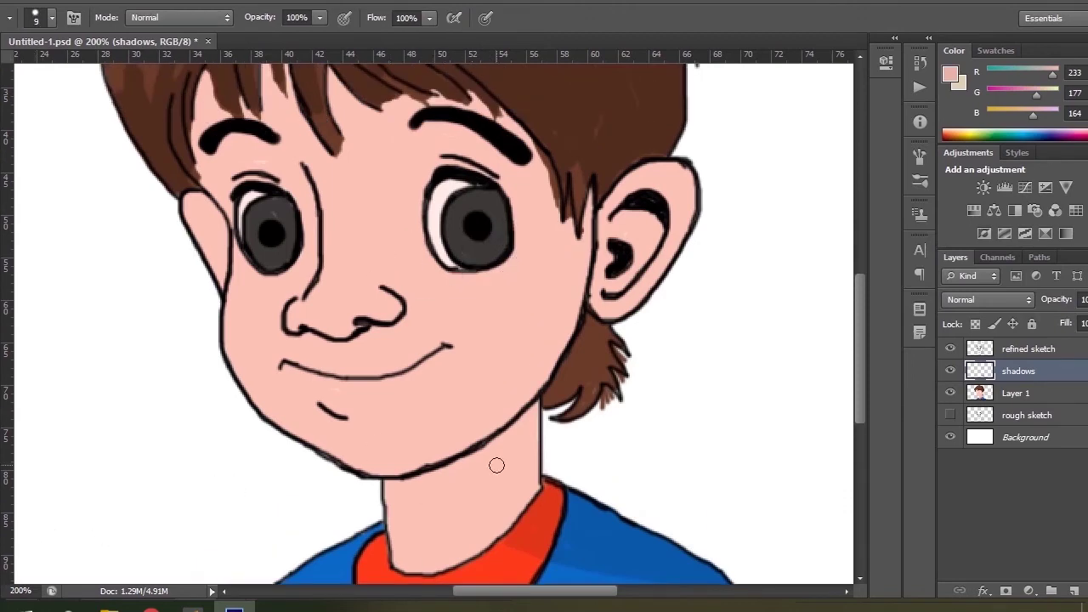
Paint the darker pink shadow on the ear-side part of the neck, reducing the brush size for the edges.
key("ctrl+plus")
left_click_drag(862, 353, 863, 425)
mouse_move(573, 393)
left_mouse_down()
mouse_move(561, 369)
mouse_move(549, 296)
mouse_move(605, 309)
left_mouse_up()
key("bracketleft")
key("bracketleft")
key("bracketleft")
key("bracketleft")
mouse_move(569, 246)
left_mouse_down()
mouse_move(633, 179)
mouse_move(634, 315)
mouse_move(553, 427)
mouse_move(598, 425)
mouse_move(582, 406)
left_mouse_up()
left_click(659, 420, "alt")
left_click(565, 380, "alt")
left_click_drag(858, 382, 859, 326)
Paint a darker pink shadow along the near side of the face from the temple to the jaw with an 8 px brush.
key("ctrl+minus")
key("ctrl+minus")
key("ctrl+minus")
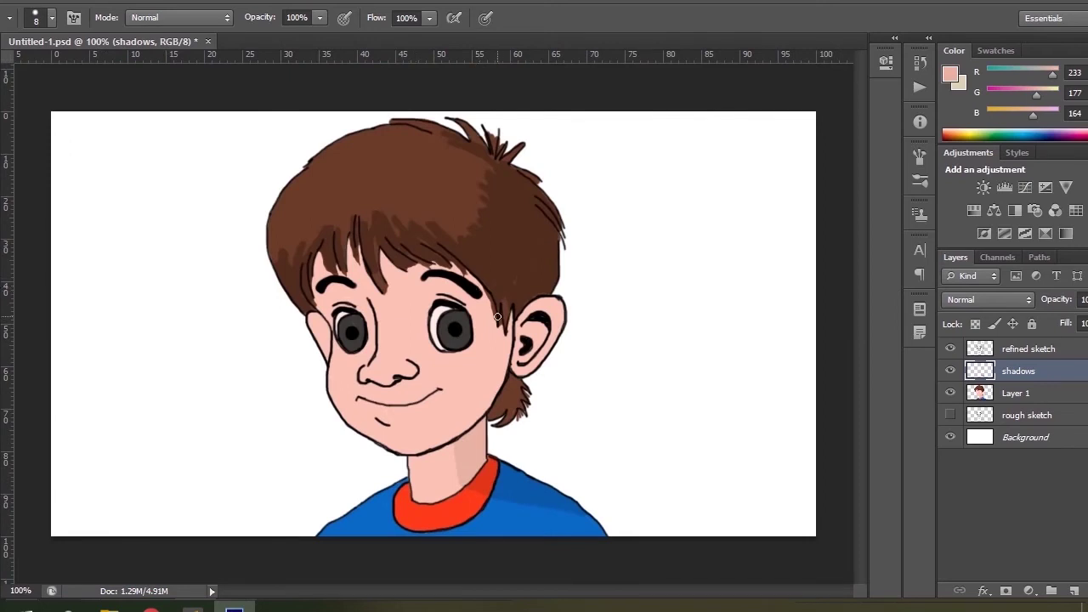
key("ctrl+plus")
mouse_move(562, 335)
left_mouse_down()
mouse_move(554, 335)
mouse_move(587, 353)
mouse_move(556, 347)
mouse_move(547, 433)
mouse_move(474, 557)
left_mouse_up()
left_click_drag(571, 379, 575, 387)
left_click_drag(567, 432, 559, 444)
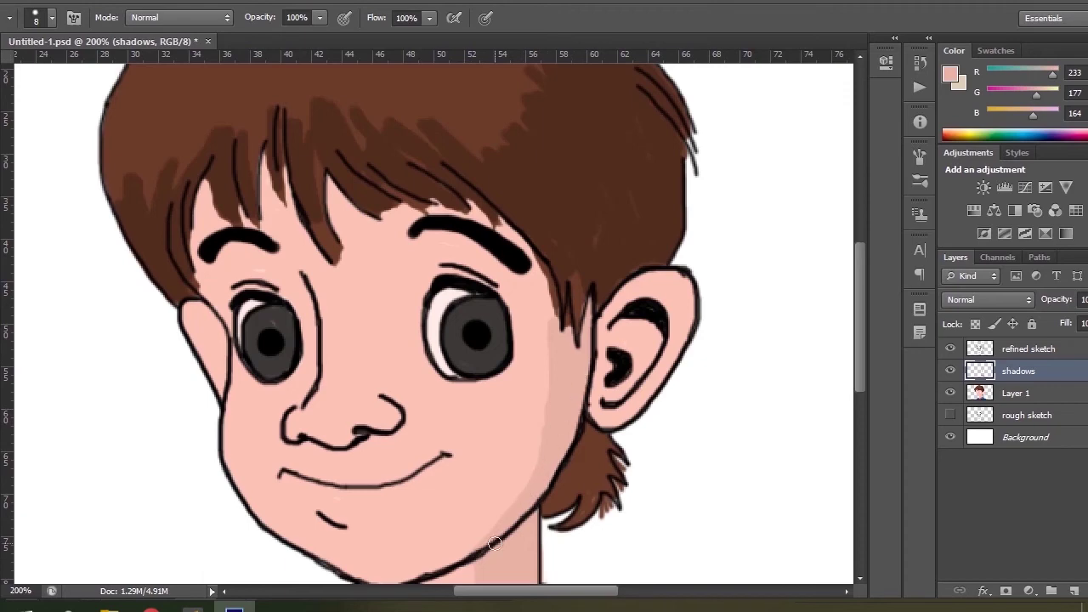
Shade the nose bridge, the area up to the near brow and the skin beneath the nose with darker pink at 60% flow.
mouse_move(405, 251)
left_mouse_down()
mouse_move(380, 325)
mouse_move(411, 253)
mouse_move(381, 394)
left_mouse_up()
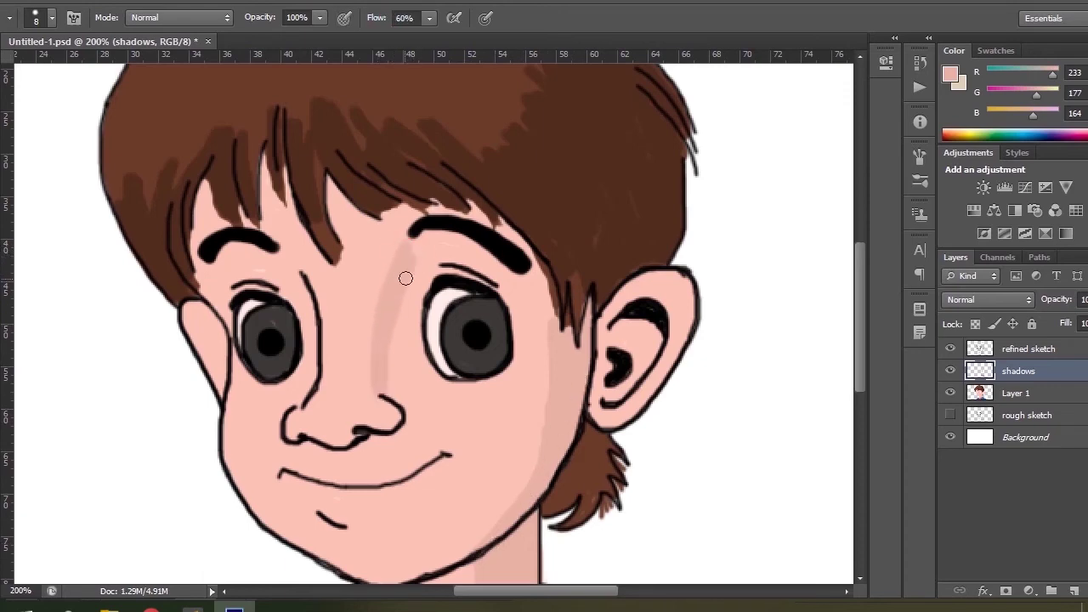
mouse_move(409, 260)
left_mouse_down()
mouse_move(420, 253)
mouse_move(398, 320)
left_mouse_up()
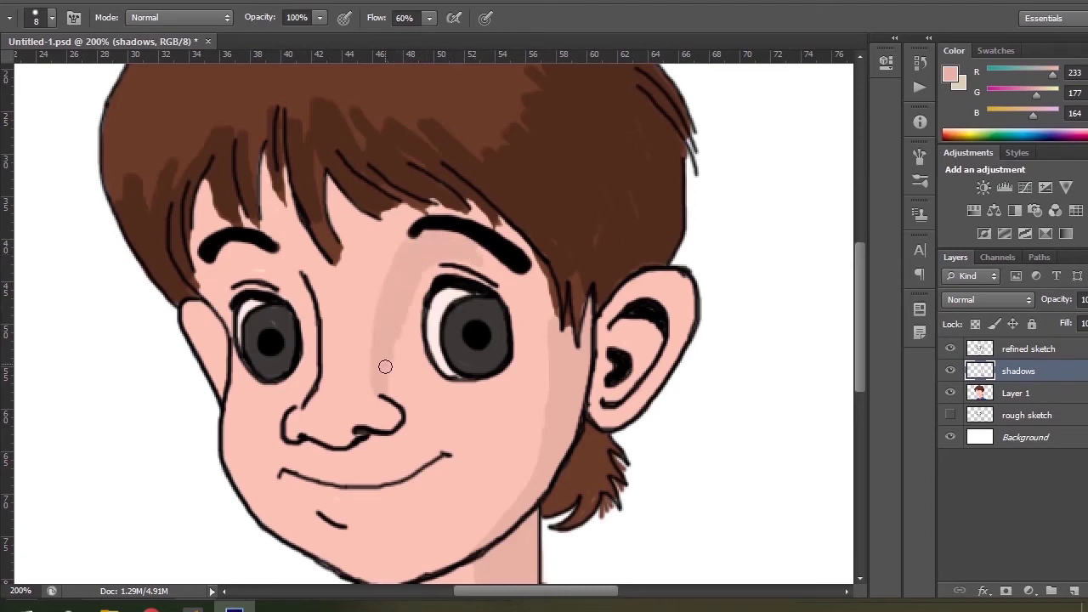
key("e")
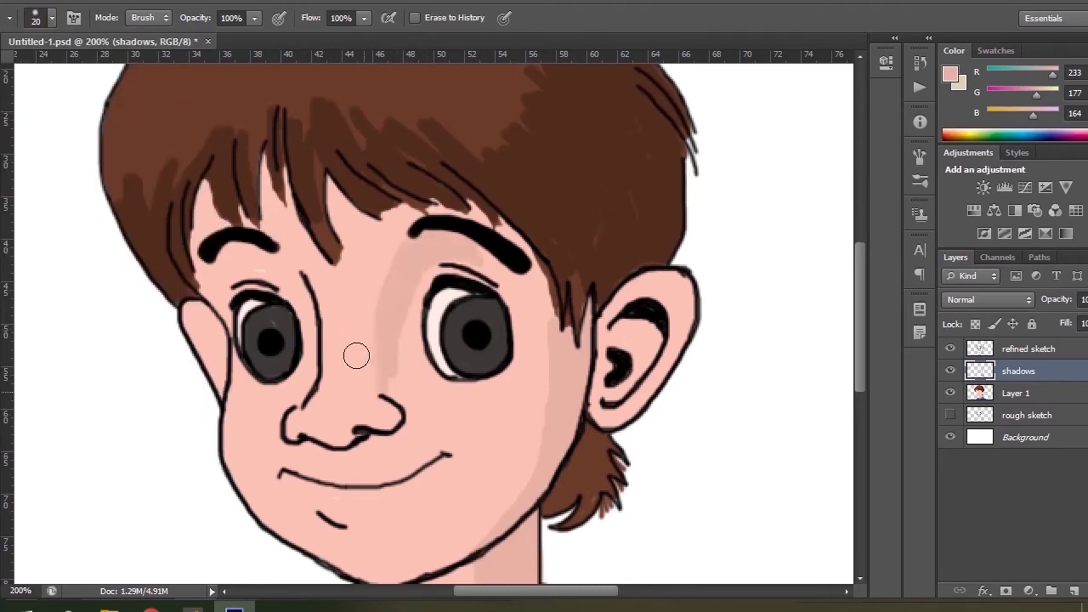
key("b")
left_click_drag(393, 370, 392, 398)
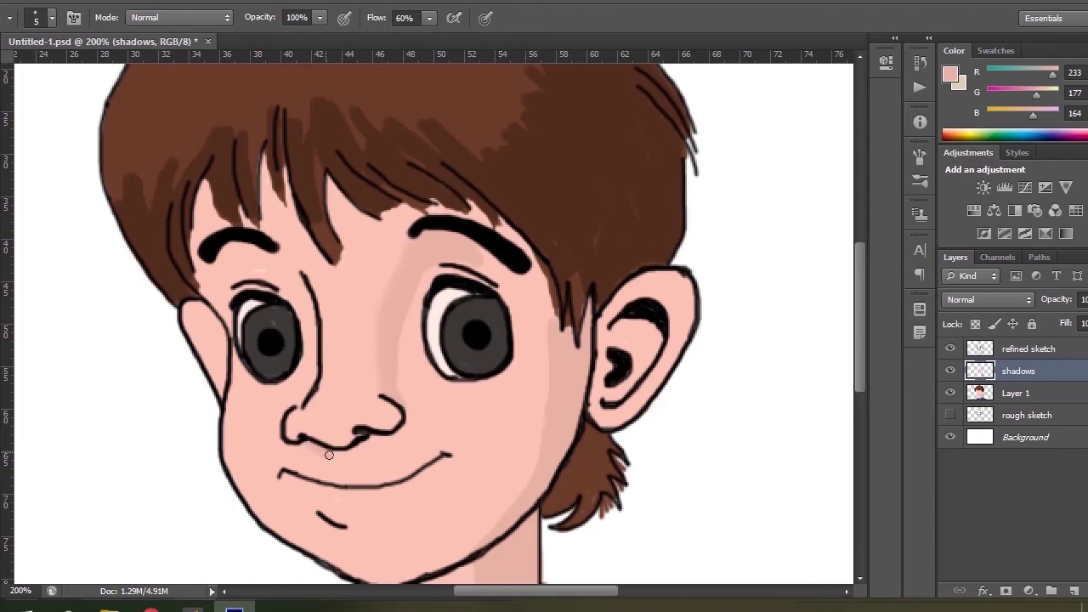
Extend the shadow beneath the near brow towards the temple and shade the far ear, using a 7 px brush at 100% flow.
key("shift+0")
key("ctrl+minus")
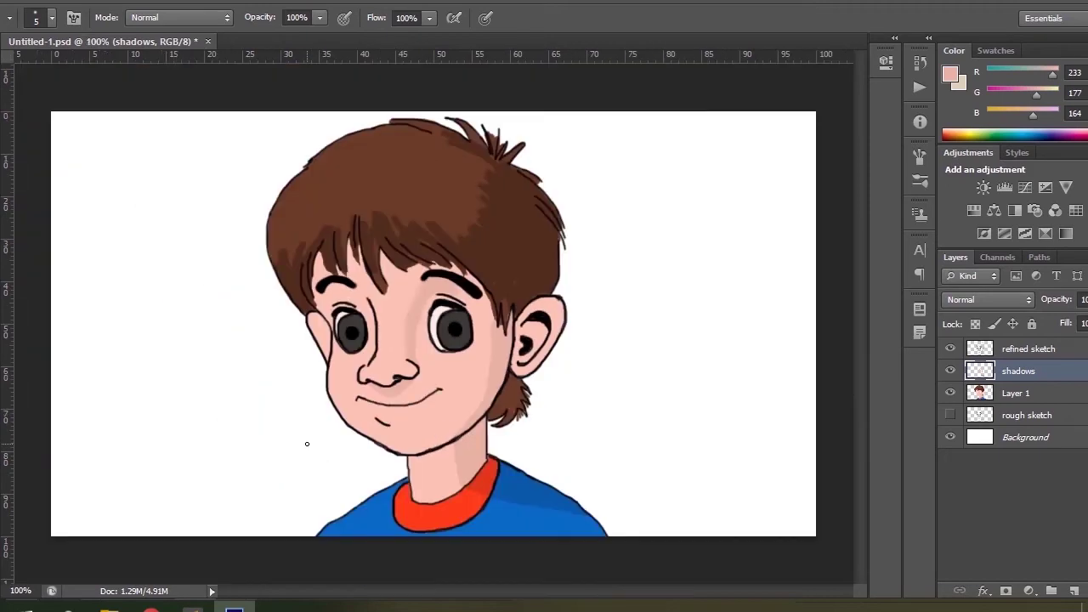
key("ctrl+plus")
key("ctrl+plus")
key("bracketright")
key("bracketright")
key("bracketright")
key("bracketright")
key("bracketright")
key("bracketright")
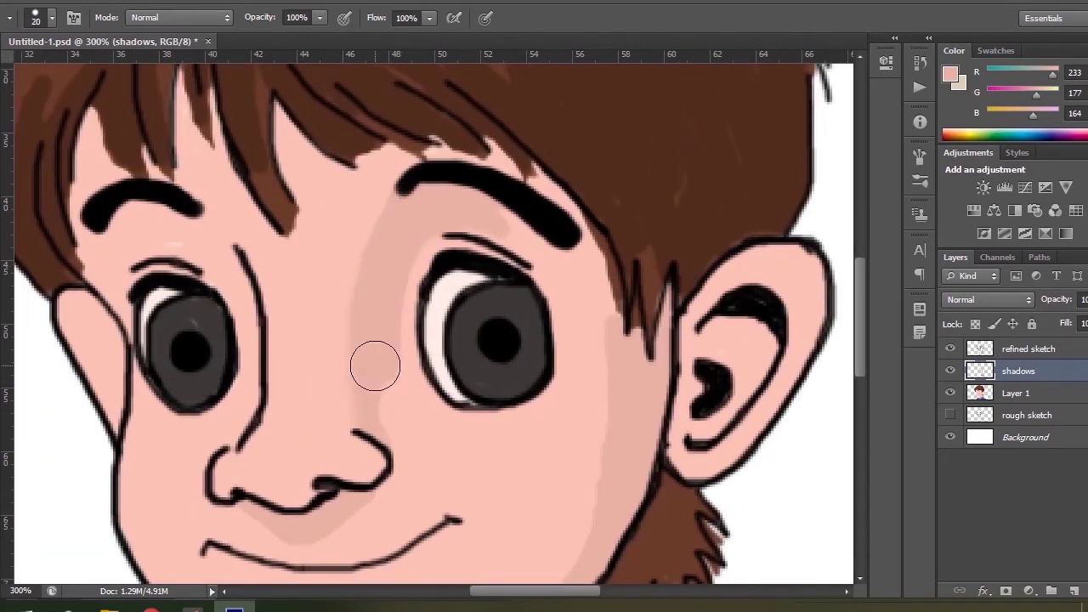
key("bracketleft")
key("bracketleft")
key("bracketleft")
key("bracketleft")
key("bracketleft")
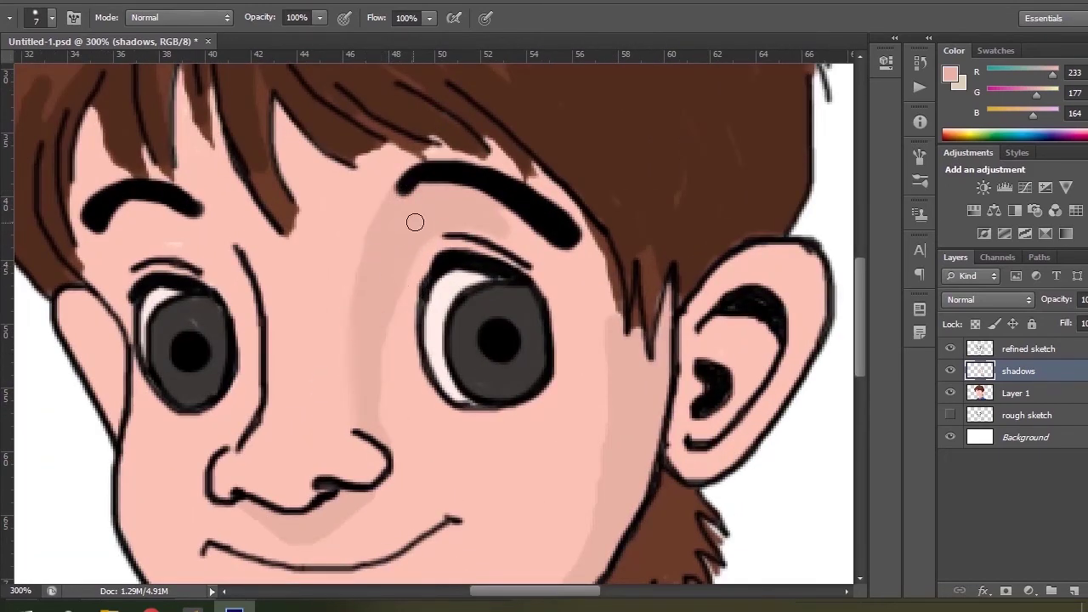
mouse_move(523, 231)
left_mouse_down()
mouse_move(543, 249)
mouse_move(552, 320)
left_mouse_up()
key("ctrl+minus")
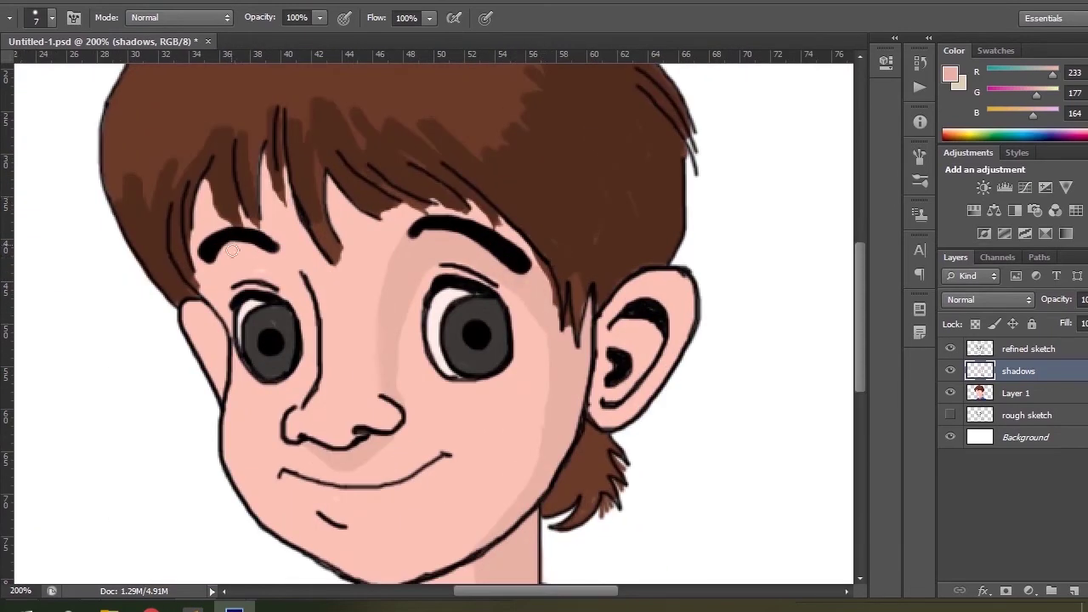
left_click_drag(200, 313, 221, 354)
Erase the solid black patches inside the near ear on the refined sketch layer and shade those areas with darker pink.
left_click(1027, 350)
key("e")
mouse_move(635, 322)
left_mouse_down()
mouse_move(636, 357)
mouse_move(613, 389)
mouse_move(622, 357)
left_mouse_up()
left_click(52, 19)
double_click(36, 160)
key("bracketleft")
key("bracketleft")
key("b")
mouse_move(651, 323)
left_mouse_down()
mouse_move(614, 349)
mouse_move(614, 381)
left_mouse_up()
key("alt+bracketleft")
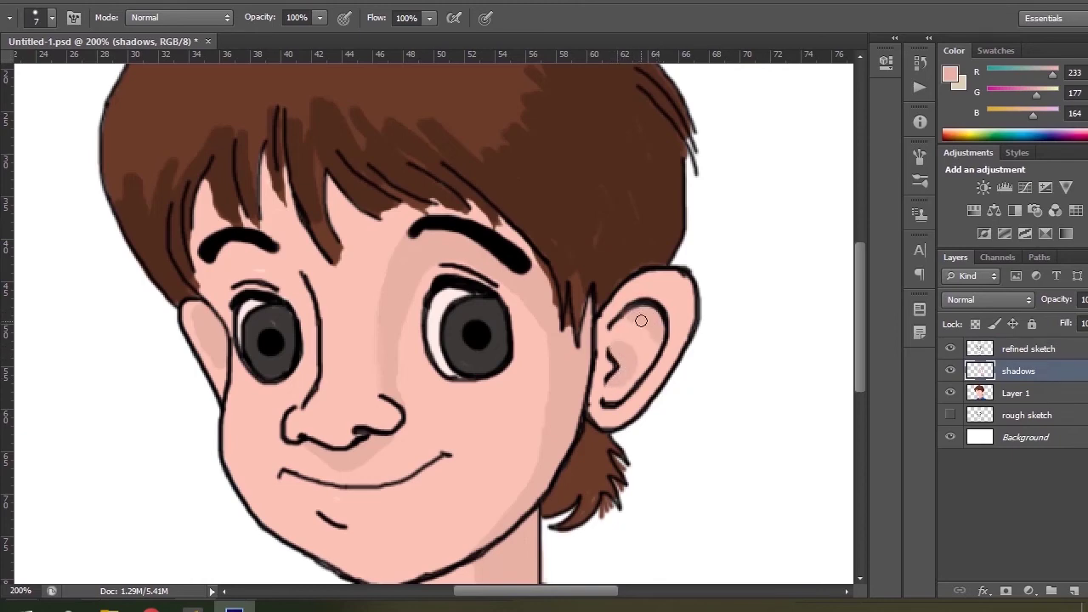
Draw the far ear's inner contour in black with a 2 px brush on the refined sketch layer and return to the shadows layer.
left_click_drag(215, 320, 203, 341)
left_click(1008, 350)
key("d")
key("alt+bracketleft")
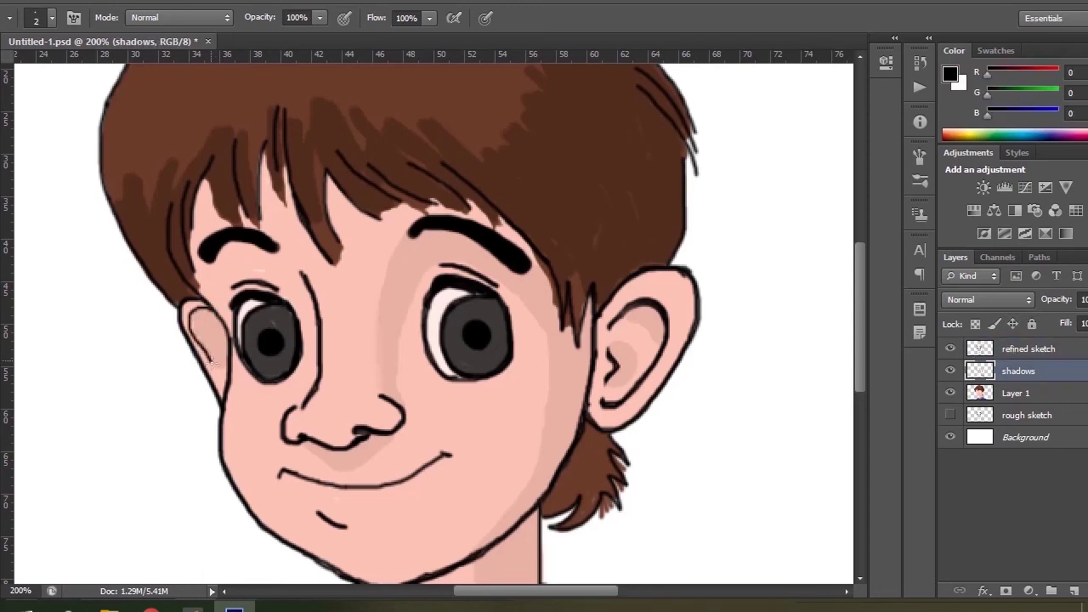
left_click_drag(223, 376, 225, 387)
Sample the darker pink and shade the forehead beneath the fringe strands, the nostril and the chin below the mouth.
left_click(569, 378, "alt")
key("bracketright")
key("bracketright")
key("bracketright")
key("bracketright")
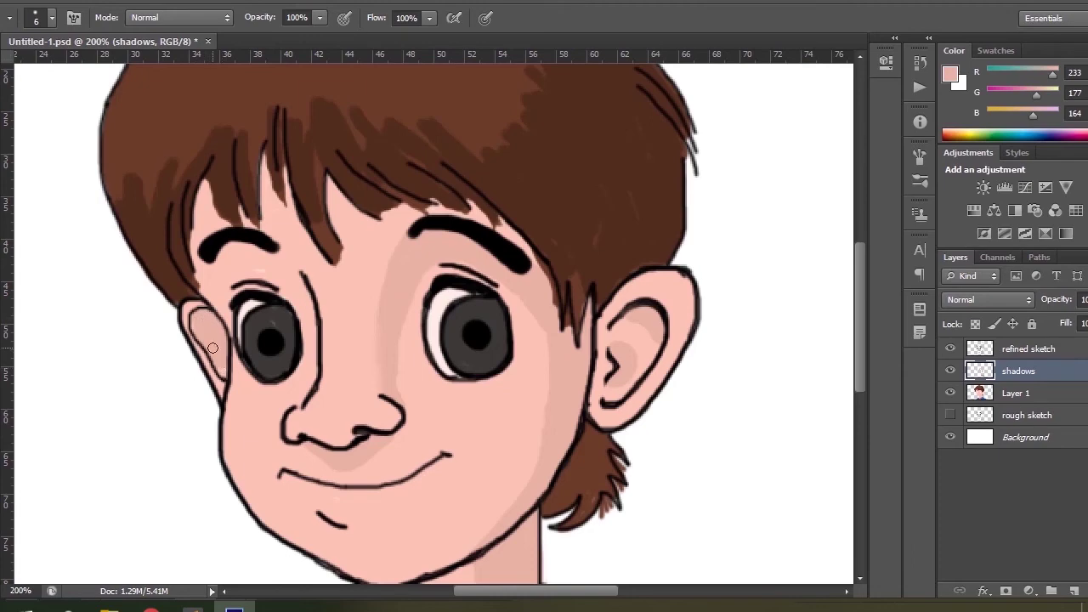
mouse_move(198, 244)
left_mouse_down()
mouse_move(198, 210)
mouse_move(210, 201)
mouse_move(248, 242)
left_mouse_up()
key("ctrl+z")
left_click_drag(204, 185, 195, 255)
left_click_drag(267, 156, 263, 215)
mouse_move(285, 171)
left_mouse_down()
mouse_move(288, 204)
mouse_move(329, 197)
mouse_move(329, 179)
mouse_move(343, 247)
left_mouse_up()
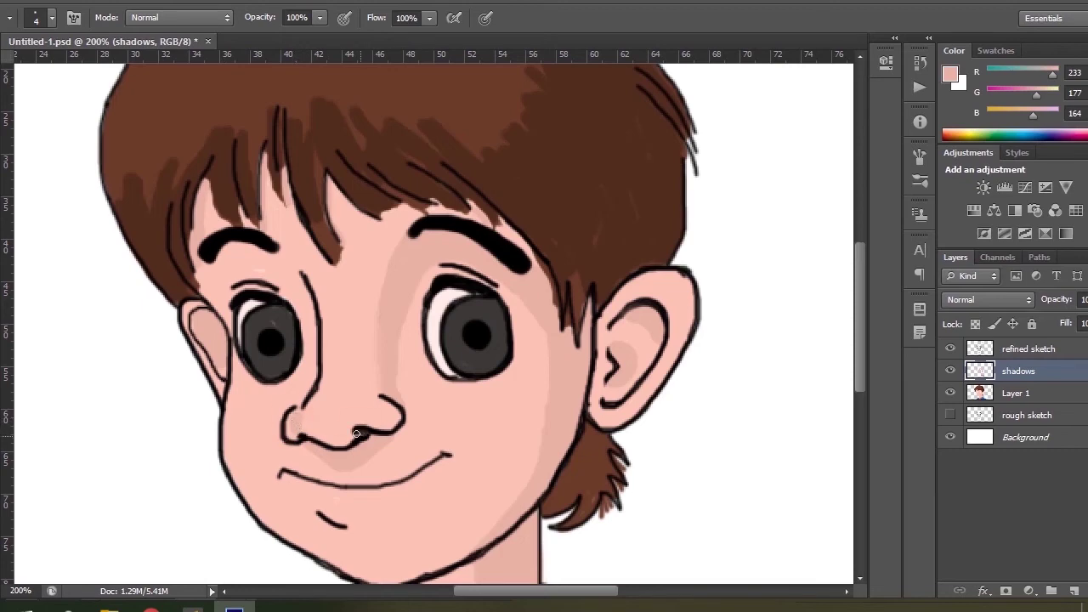
left_click_drag(338, 524, 402, 516)
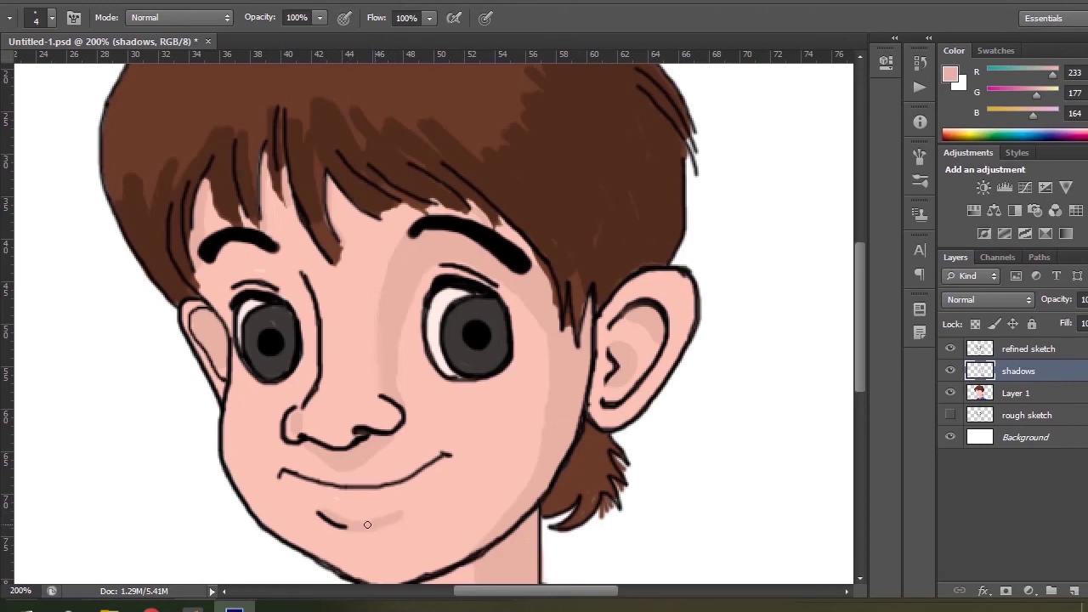
Sample the dark brown hair shadow and paint the hair over the top of the far ear, reducing the brush from 7 to 1 px.
key("ctrl+minus")
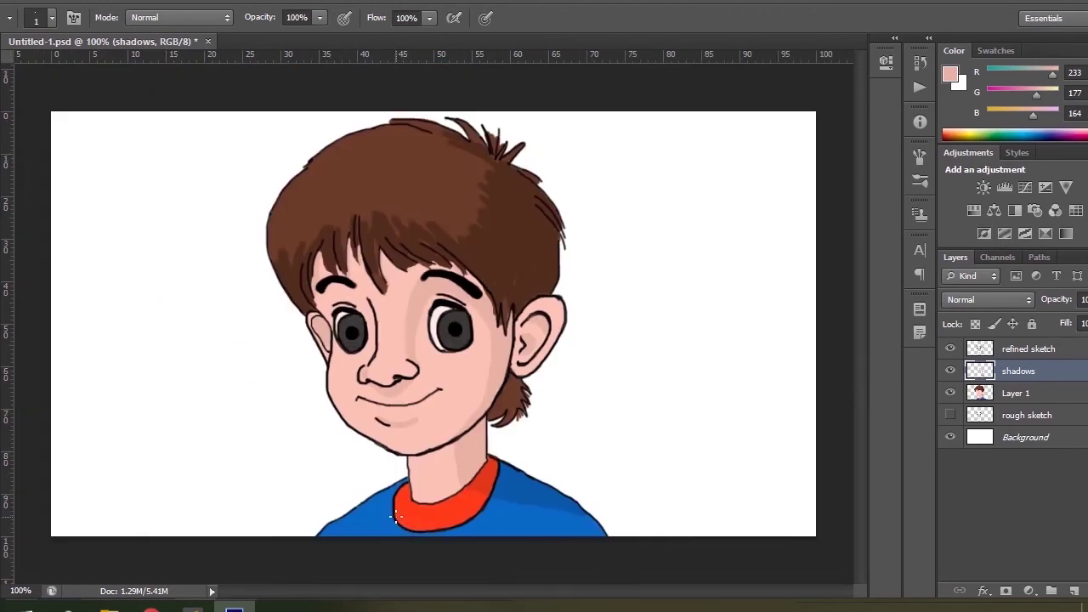
left_click(348, 264, "alt")
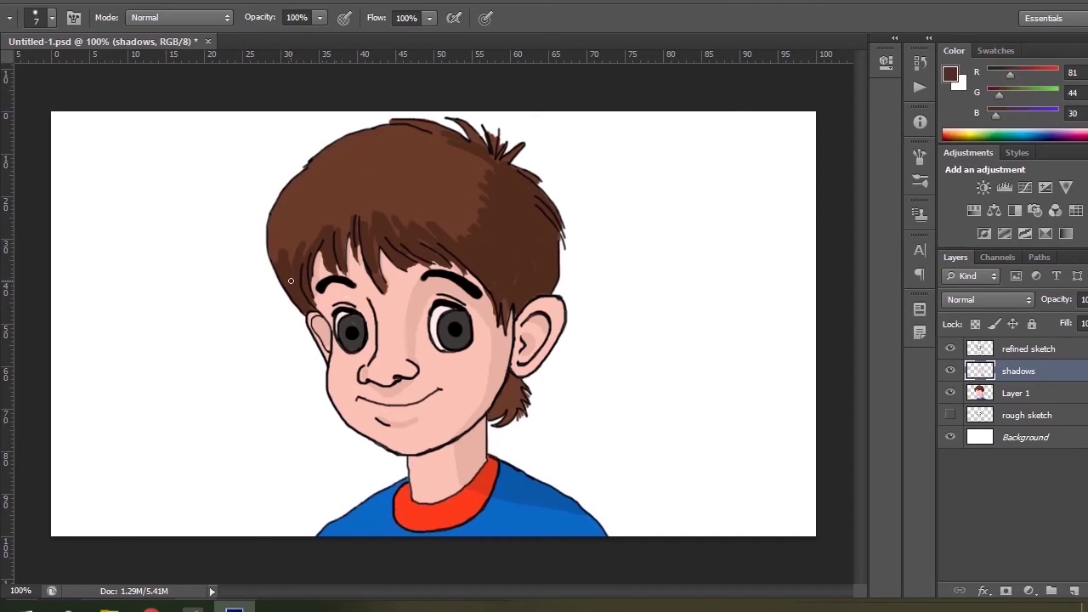
key("ctrl+plus")
key("ctrl+plus")
left_click_drag(198, 276, 223, 295)
key("bracketleft")
key("bracketleft")
key("bracketleft")
key("bracketleft")
key("bracketleft")
key("bracketleft")
key("bracketleft")
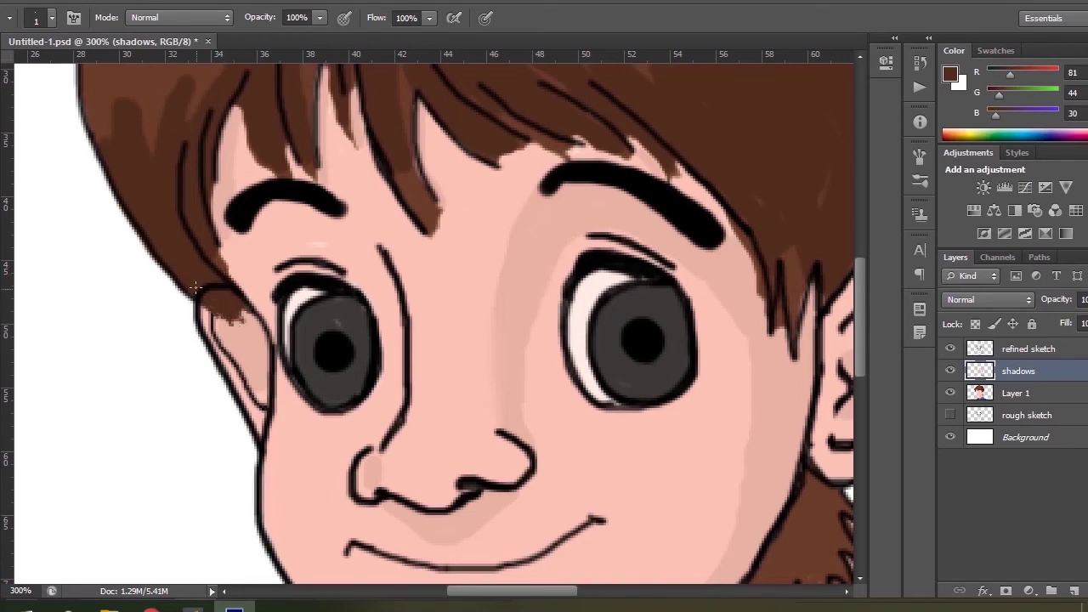
Add a layer named "eye" above the refined sketch and rename Layer 1 as "base color".
key("ctrl+minus")
key("ctrl+minus")
key("ctrl+minus")
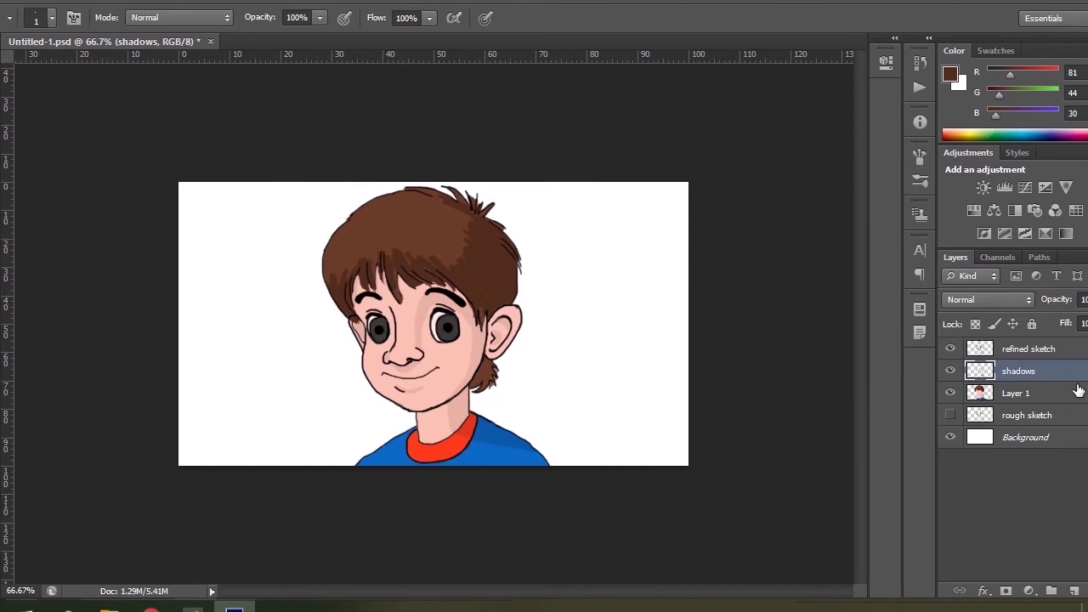
left_click(1055, 351)
left_click(1074, 591)
double_click(1016, 348)
type("eye")
key("Return")
double_click(1017, 415)
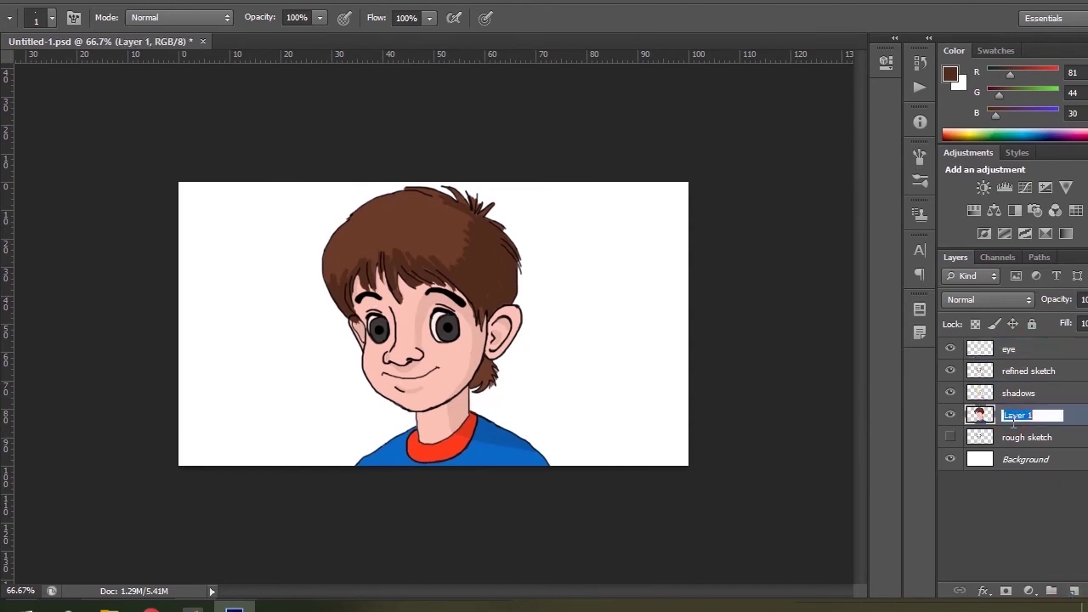
type("base color")
key("Return")
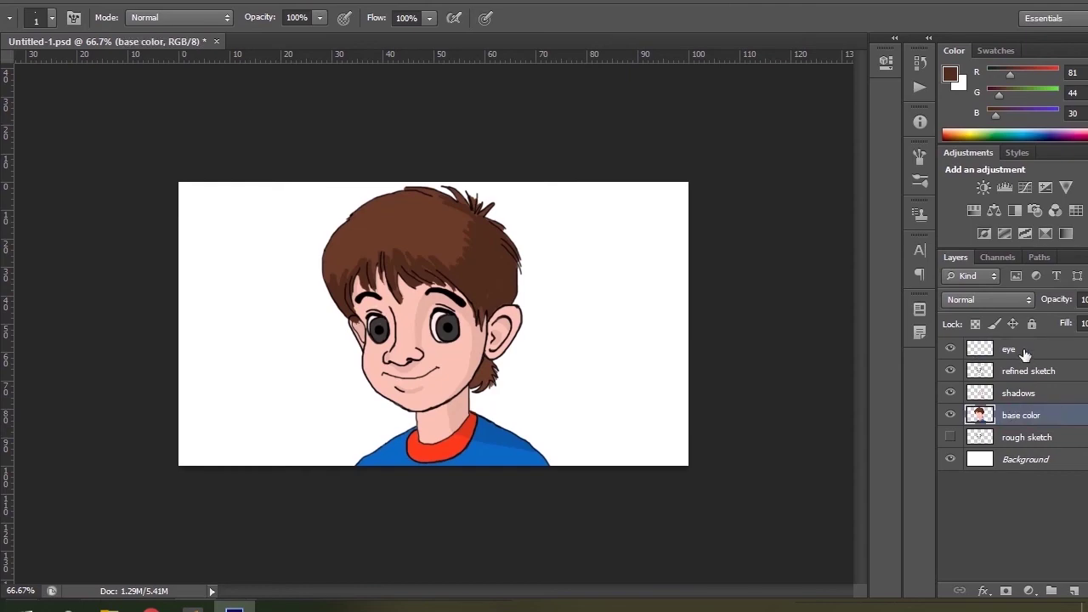
Paint the near eye's iris slate blue, RGB 67, 81, 91, around the pupil on the eye layer with an 8 px brush.
key("ctrl+plus")
key("ctrl+plus")
key("ctrl+plus")
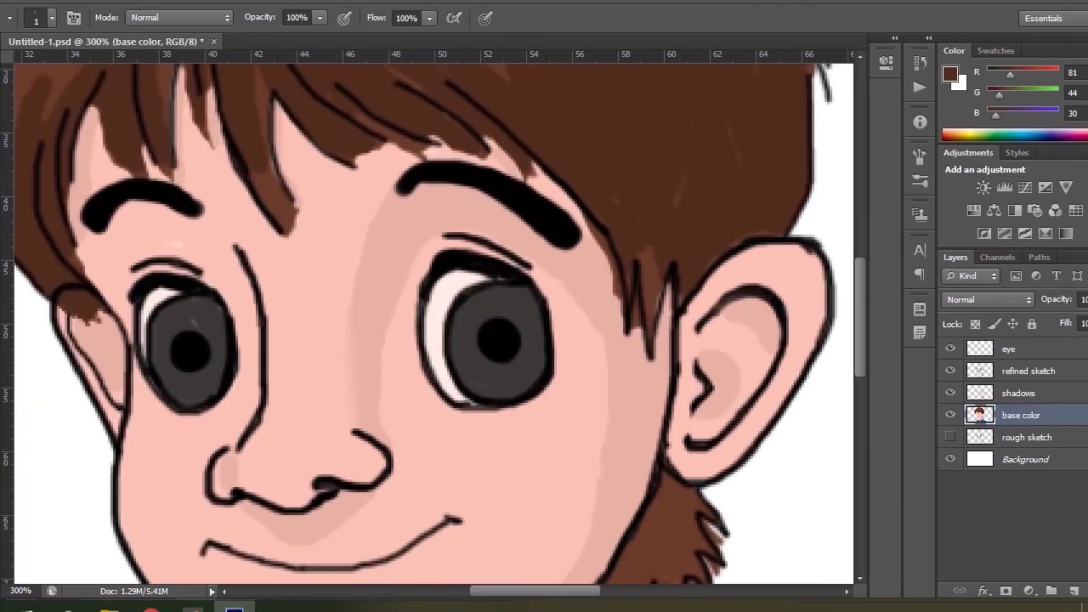
left_click(951, 74)
left_click(854, 317)
left_click(804, 307)
left_click(762, 286)
left_click(1011, 223)
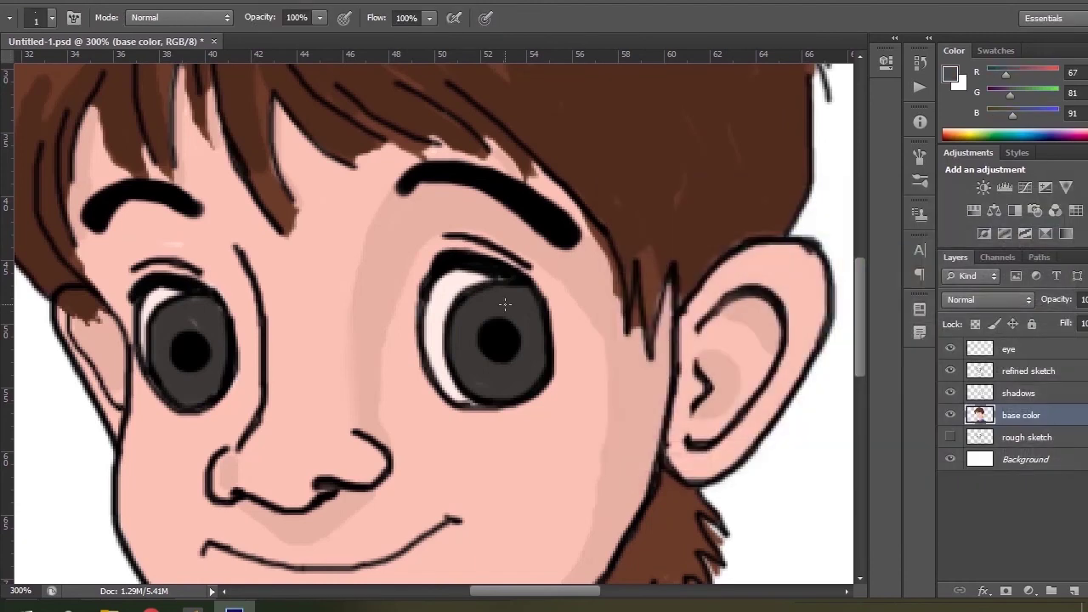
scroll(505, 304, "up", 5)
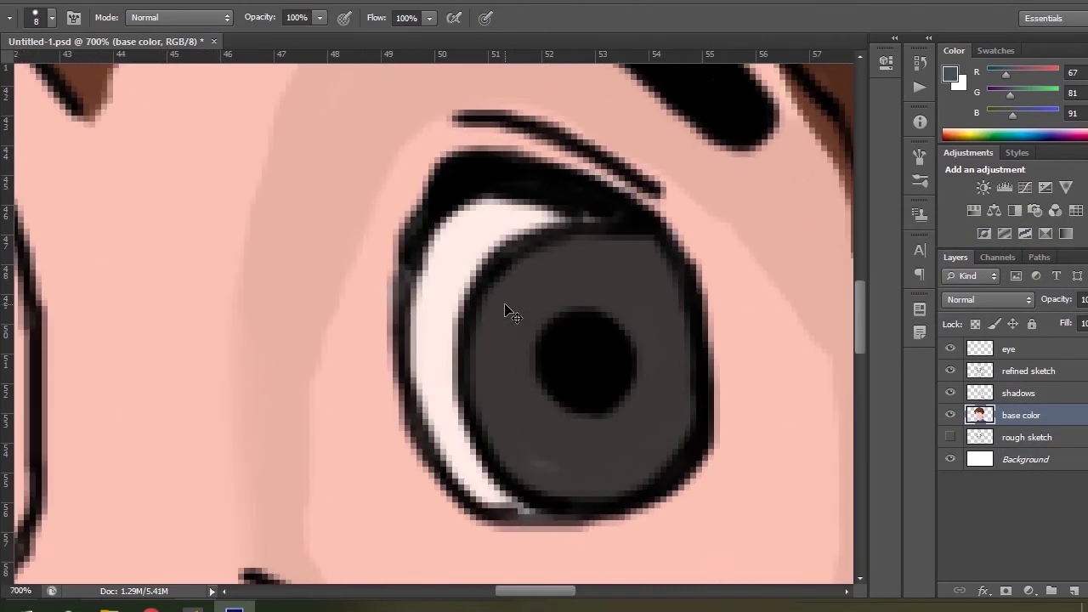
left_click(1015, 346)
mouse_move(583, 257)
left_mouse_down()
mouse_move(556, 279)
mouse_move(506, 354)
mouse_move(506, 413)
mouse_move(540, 474)
mouse_move(608, 496)
mouse_move(644, 494)
mouse_move(698, 442)
mouse_move(704, 394)
mouse_move(698, 316)
mouse_move(672, 257)
mouse_move(635, 254)
mouse_move(637, 243)
mouse_move(681, 317)
mouse_move(602, 283)
mouse_move(538, 324)
mouse_move(535, 412)
mouse_move(603, 455)
mouse_move(670, 434)
mouse_move(688, 343)
mouse_move(632, 289)
mouse_move(561, 302)
left_mouse_up()
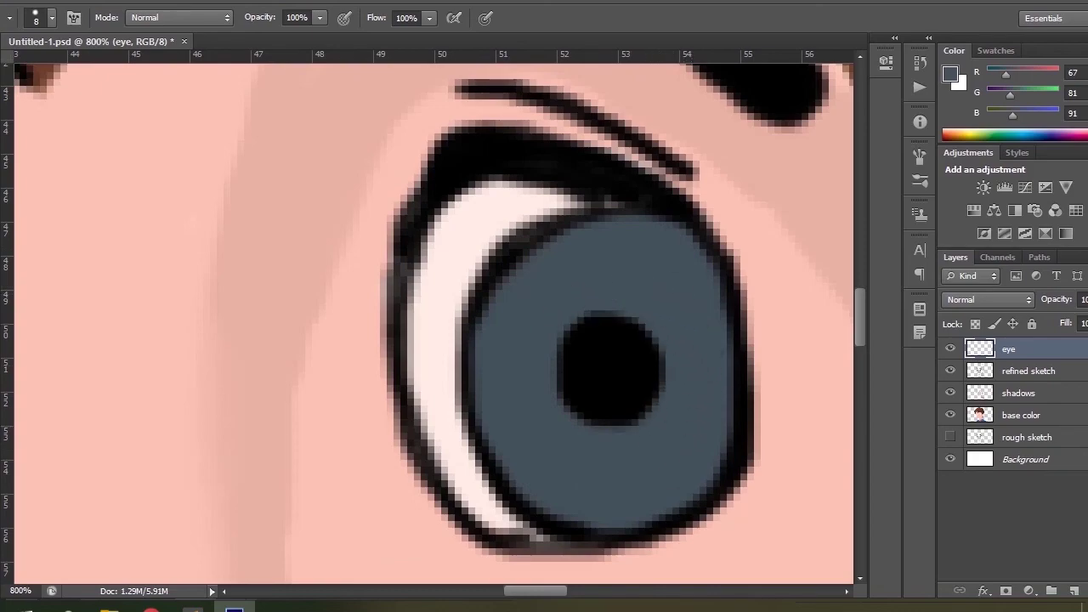
Paint the far eye's iris the same slate blue around the pupil, reducing the brush from 8 to 5 px for the narrow areas.
key("ctrl+minus")
key("ctrl+minus")
key("ctrl+minus")
key("ctrl+minus")
key("ctrl+minus")
key("ctrl+minus")
key("ctrl+minus")
key("ctrl+plus")
key("ctrl+plus")
left_click_drag(580, 591, 519, 599)
key("ctrl+plus")
key("ctrl+plus")
key("ctrl+plus")
key("ctrl+plus")
key("ctrl+plus")
key("ctrl+plus")
mouse_move(860, 318)
left_mouse_down()
mouse_move(860, 336)
mouse_move(861, 321)
left_mouse_up()
mouse_move(400, 158)
left_mouse_down()
mouse_move(311, 172)
mouse_move(272, 194)
mouse_move(240, 282)
mouse_move(359, 202)
mouse_move(391, 152)
mouse_move(449, 199)
left_mouse_up()
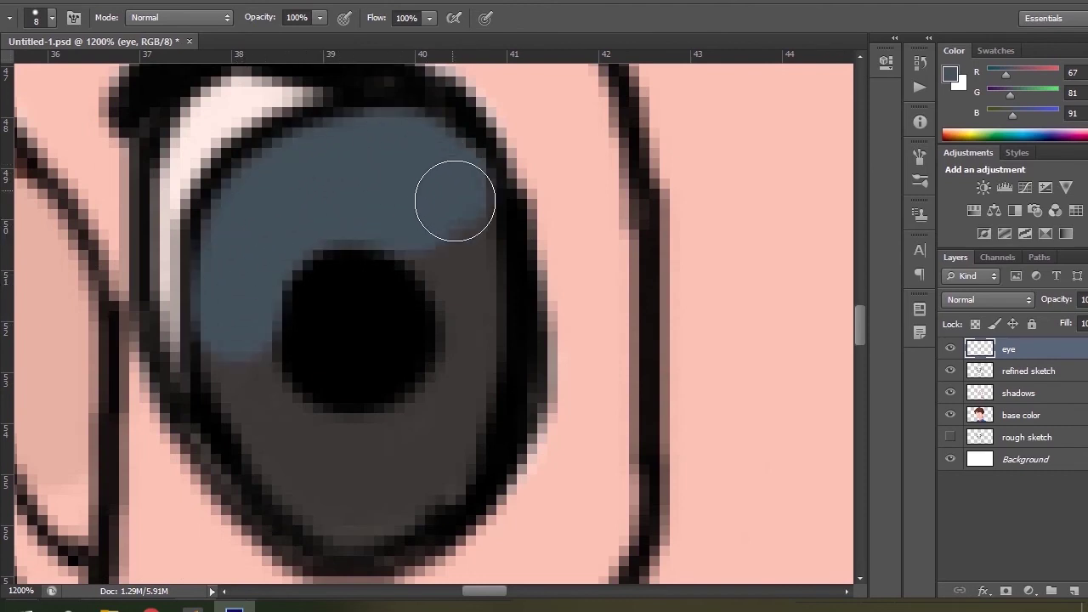
key("bracketleft")
key("bracketleft")
key("bracketleft")
mouse_move(444, 239)
left_mouse_down()
mouse_move(453, 272)
mouse_move(478, 262)
mouse_move(478, 240)
mouse_move(489, 323)
mouse_move(467, 443)
mouse_move(435, 480)
mouse_move(346, 518)
mouse_move(283, 477)
mouse_move(237, 350)
mouse_move(262, 393)
mouse_move(410, 436)
mouse_move(466, 318)
mouse_move(320, 445)
mouse_move(382, 474)
left_mouse_up()
Paint near-black shading, RGB 15, 20, 24, over the inner part of both slate blue irises with a 5 px brush.
key("ctrl+minus")
key("ctrl+minus")
key("ctrl+minus")
key("ctrl+minus")
key("ctrl+minus")
key("ctrl+minus")
key("ctrl+minus")
key("ctrl+minus")
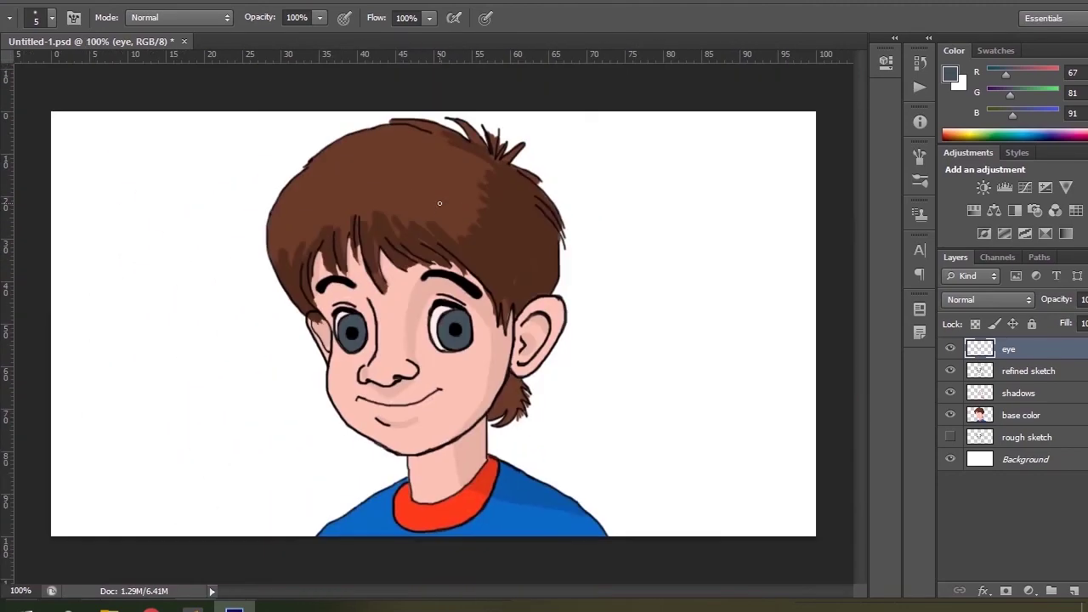
key("ctrl+plus")
key("ctrl+plus")
left_click(951, 74)
left_click(695, 425)
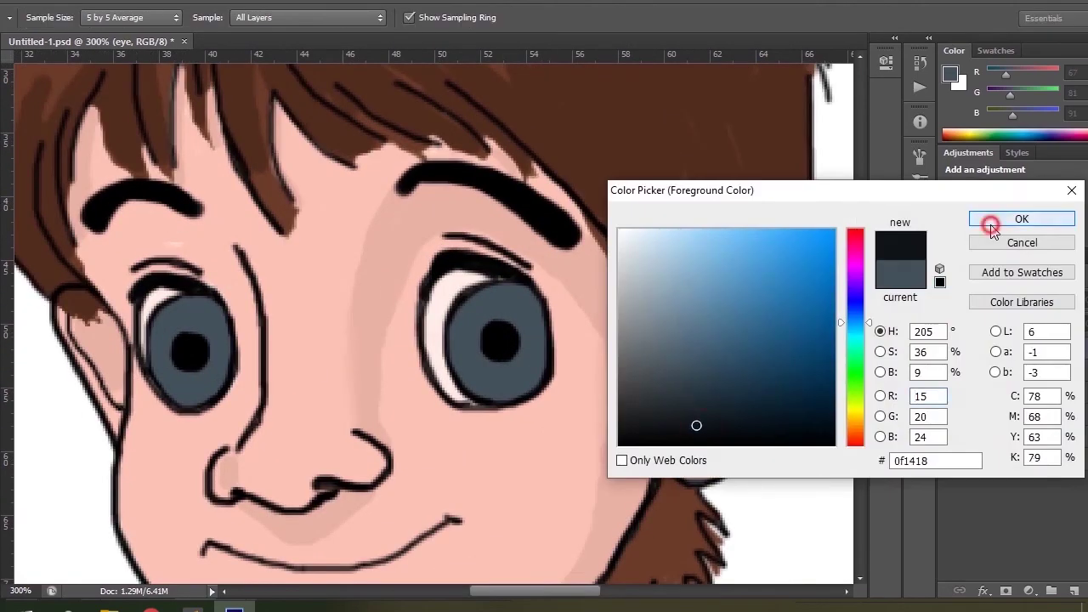
left_click(992, 226)
key("ctrl+plus")
key("ctrl+plus")
key("ctrl+plus")
key("ctrl+plus")
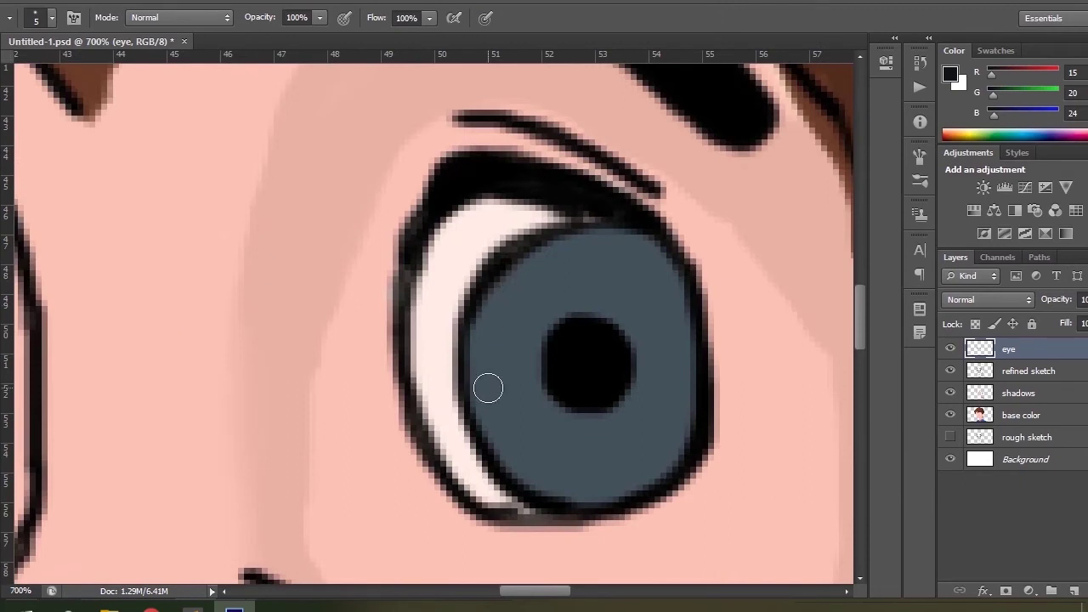
mouse_move(488, 388)
left_mouse_down()
mouse_move(546, 255)
mouse_move(512, 269)
mouse_move(485, 407)
mouse_move(511, 319)
mouse_move(601, 244)
mouse_move(532, 339)
mouse_move(528, 434)
mouse_move(497, 423)
mouse_move(566, 269)
mouse_move(518, 405)
mouse_move(517, 474)
left_mouse_up()
scroll(305, 421, "left", 5)
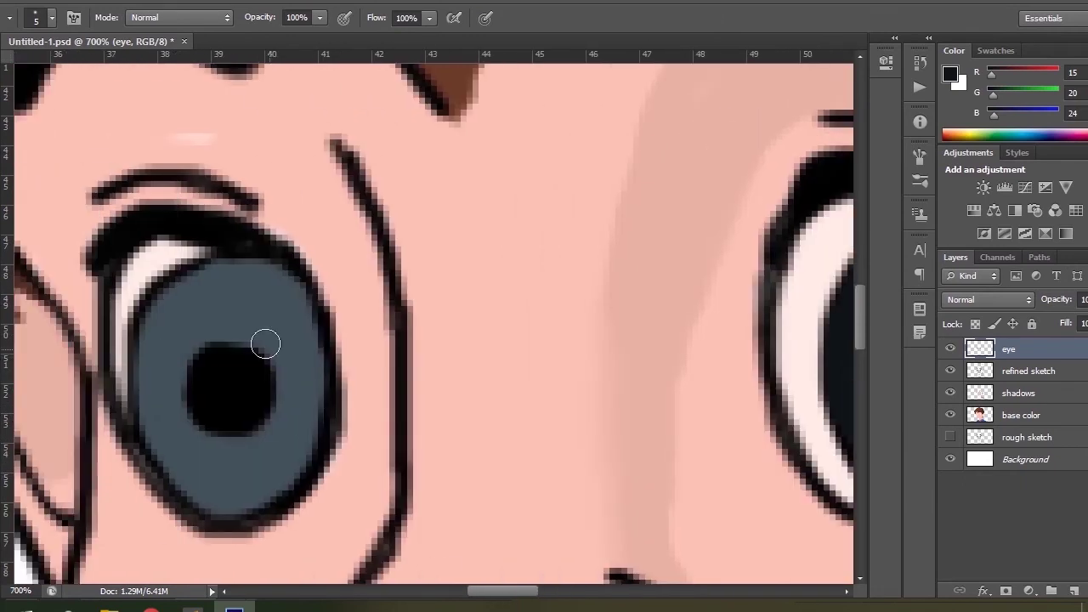
mouse_move(250, 275)
left_mouse_down()
mouse_move(149, 331)
mouse_move(148, 414)
mouse_move(168, 455)
mouse_move(228, 293)
mouse_move(174, 386)
mouse_move(177, 465)
mouse_move(163, 440)
mouse_move(177, 489)
left_mouse_up()
Swap to white and dab a small highlight on the upper edge of each iris with a 3 px brush.
key("x")
key("bracketleft")
key("bracketleft")
left_click_drag(163, 277, 170, 285)
key("ctrl+minus")
key("ctrl+minus")
key("ctrl+minus")
key("ctrl+minus")
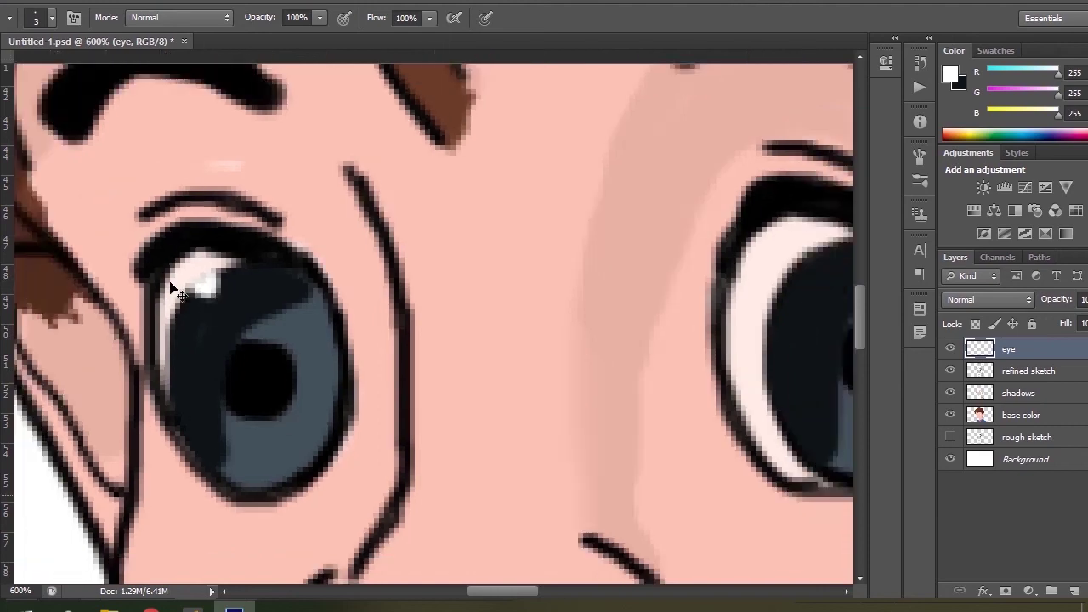
left_click_drag(606, 293, 608, 295)
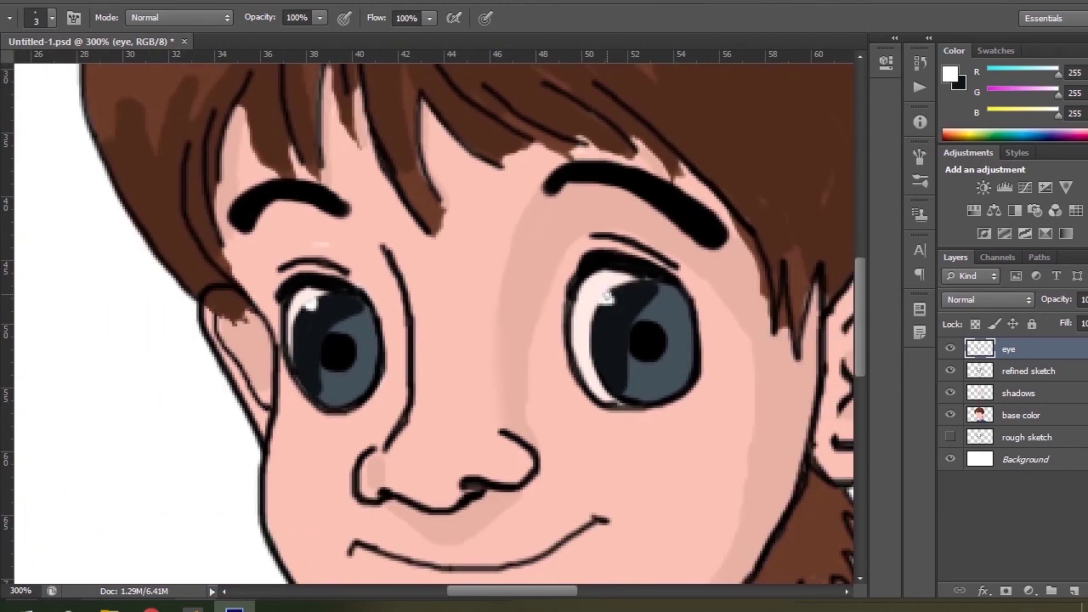
key("ctrl+minus")
key("ctrl+minus")
key("ctrl+minus")
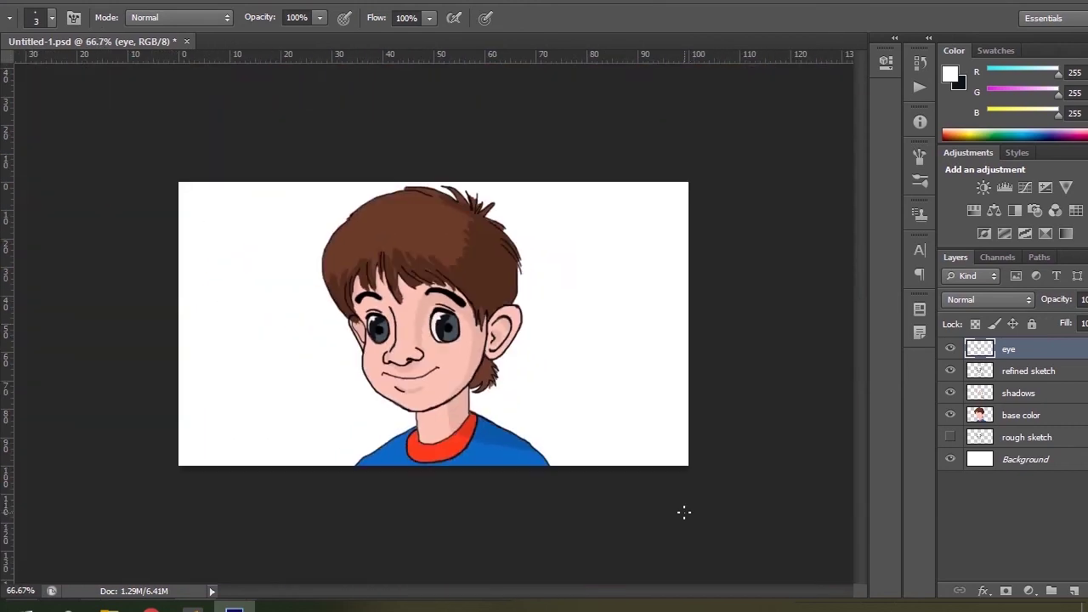
Extend the white highlights in the near and far eyes with the 3 px brush.
key("ctrl+plus")
key("ctrl+plus")
key("ctrl+plus")
key("ctrl+plus")
left_click_drag(466, 294, 476, 273)
mouse_move(58, 296)
left_mouse_down()
mouse_move(75, 290)
mouse_move(77, 308)
left_mouse_up()
key("ctrl+minus")
key("ctrl+minus")
key("ctrl+minus")
key("ctrl+minus")
Paint pink blush, RGB 241, 161, 161, on both cheeks with a 15 px brush at 54% flow.
left_click(950, 74)
left_click(707, 242)
left_click(1021, 218)
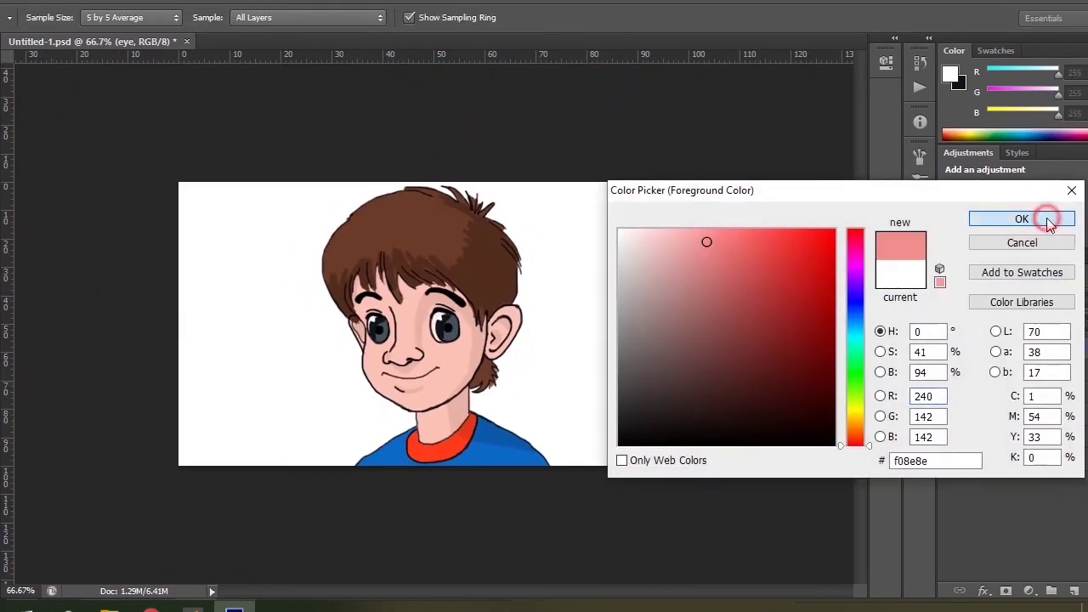
left_click(990, 415)
key("ctrl+plus")
key("ctrl+plus")
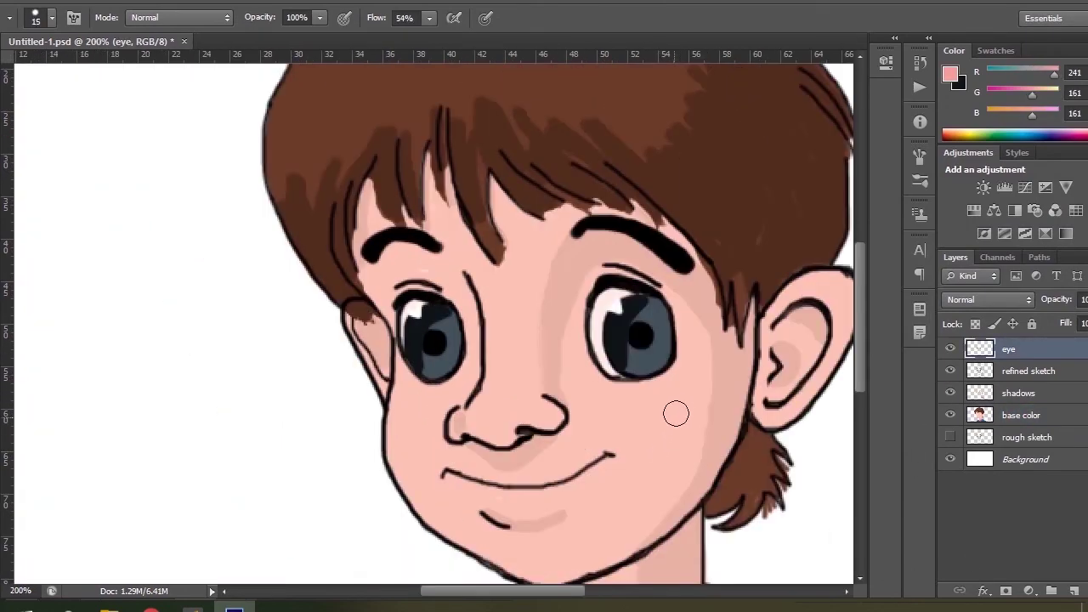
mouse_move(676, 414)
left_mouse_down()
mouse_move(704, 390)
mouse_move(664, 438)
mouse_move(708, 371)
mouse_move(685, 451)
left_mouse_up()
left_click_drag(420, 416, 406, 435)
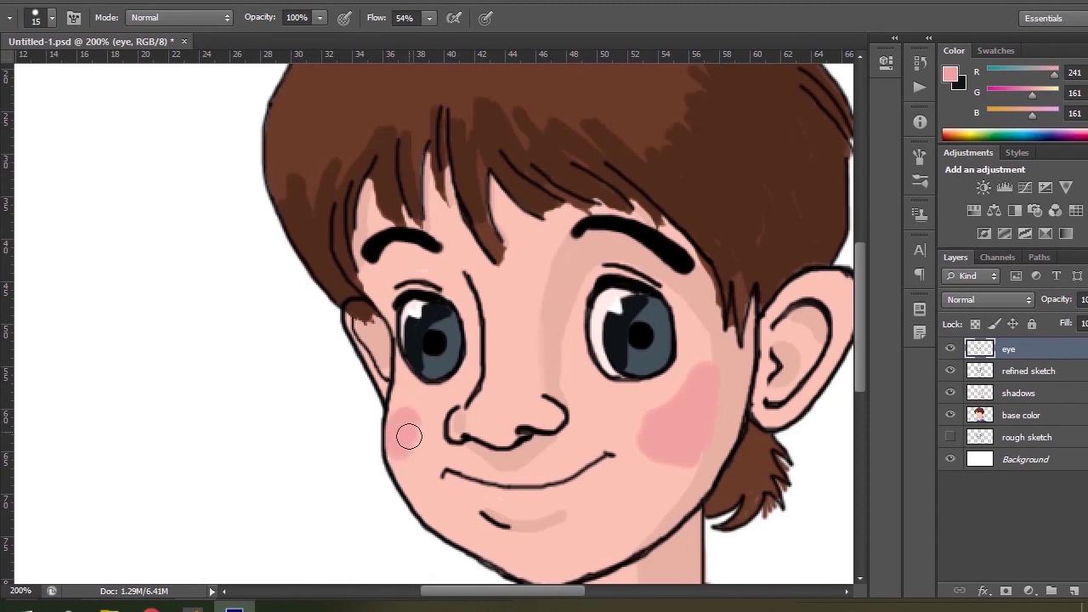
Paint the same pink blush on the nose tip, underside and nostrils, reducing the brush from 15 to 4 px.
key("ctrl+plus")
key("ctrl+plus")
left_click_drag(862, 339, 866, 372)
key("bracketleft")
key("bracketleft")
key("bracketleft")
mouse_move(652, 306)
left_mouse_down()
mouse_move(676, 328)
mouse_move(652, 323)
mouse_move(671, 349)
mouse_move(660, 324)
mouse_move(646, 351)
mouse_move(677, 341)
left_mouse_up()
key("bracketleft")
key("bracketleft")
key("bracketleft")
key("bracketleft")
mouse_move(472, 381)
left_mouse_down()
mouse_move(507, 372)
mouse_move(536, 387)
mouse_move(578, 386)
mouse_move(588, 374)
mouse_move(504, 375)
mouse_move(539, 380)
mouse_move(643, 351)
mouse_move(611, 365)
left_mouse_up()
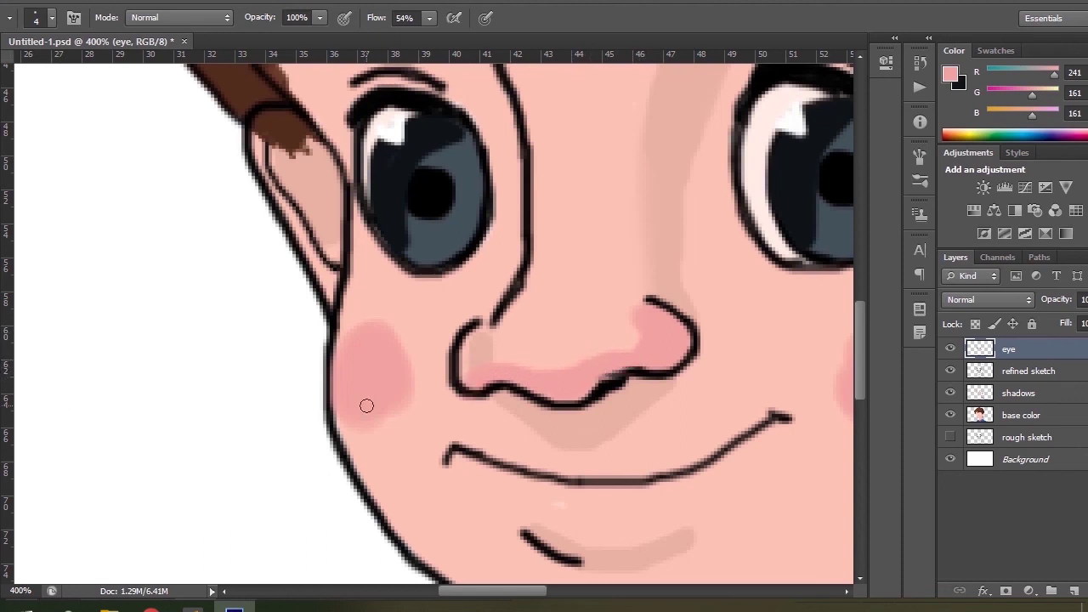
left_click(482, 342, "alt")
left_click_drag(479, 334, 464, 371)
left_click(504, 399)
Paint a light pink highlight, RGB 255, 213, 203, down the nose bridge with a 7 px brush at 62% opacity.
key("ctrl+minus")
key("ctrl+minus")
left_click(511, 418, "alt")
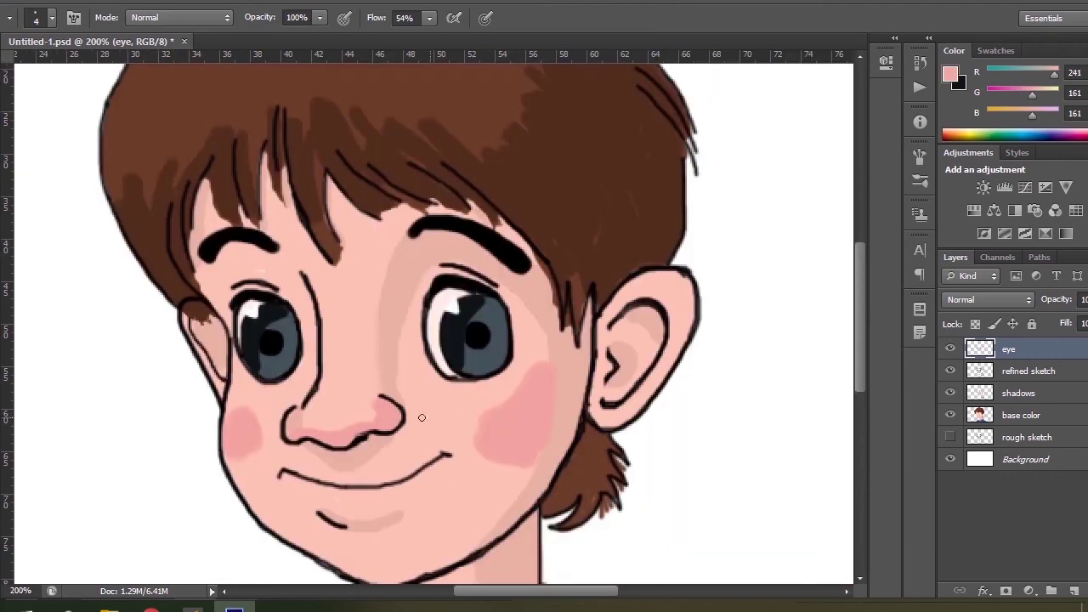
left_click(951, 75)
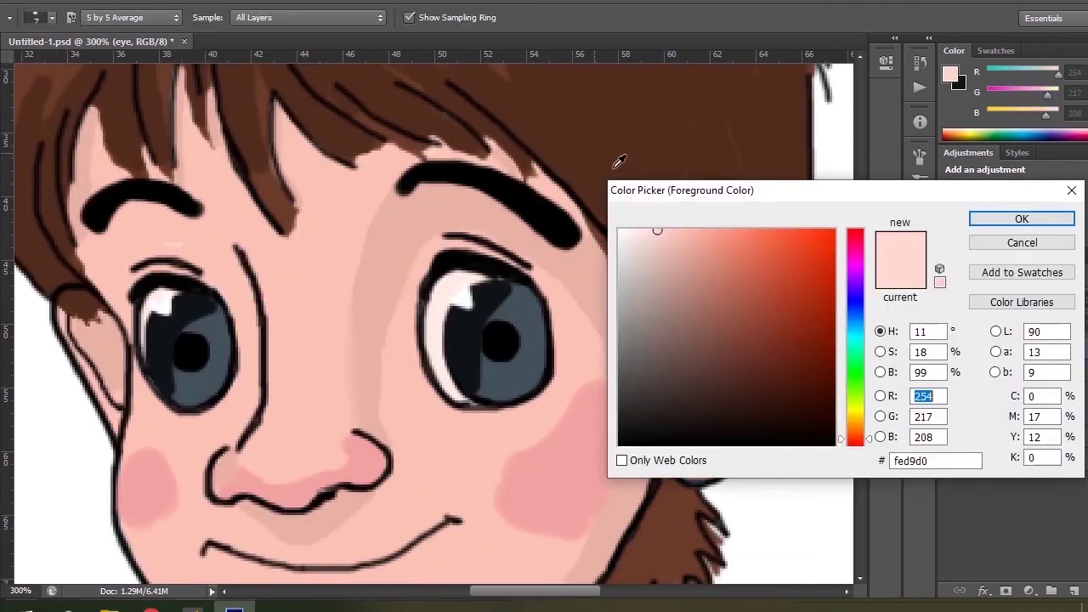
left_click(661, 228)
key("Return")
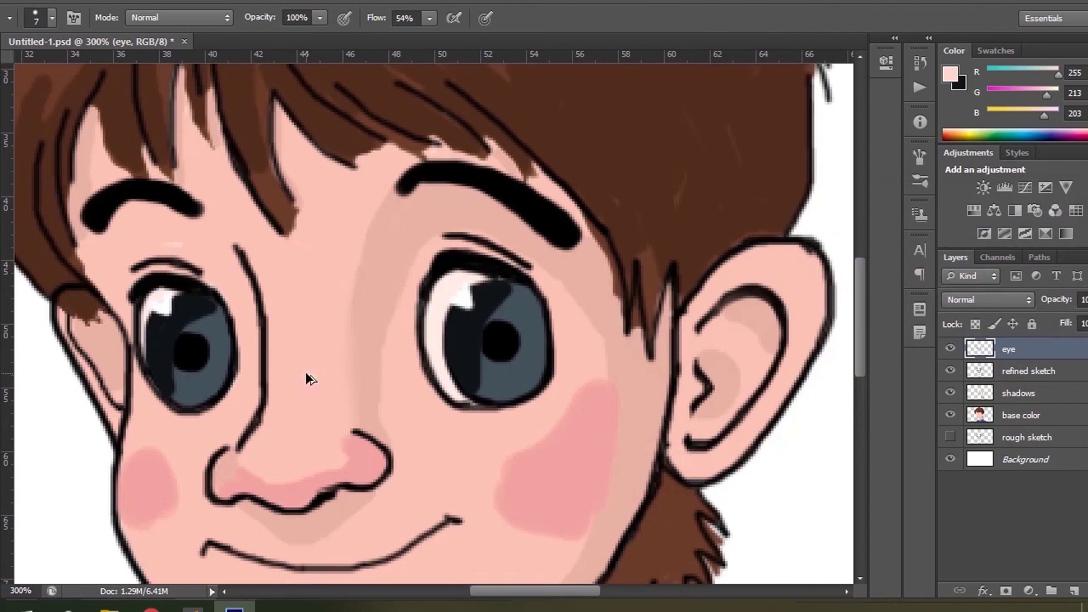
left_click_drag(264, 18, 238, 22)
mouse_move(312, 245)
left_mouse_down()
mouse_move(300, 401)
mouse_move(327, 248)
mouse_move(314, 403)
left_mouse_up()
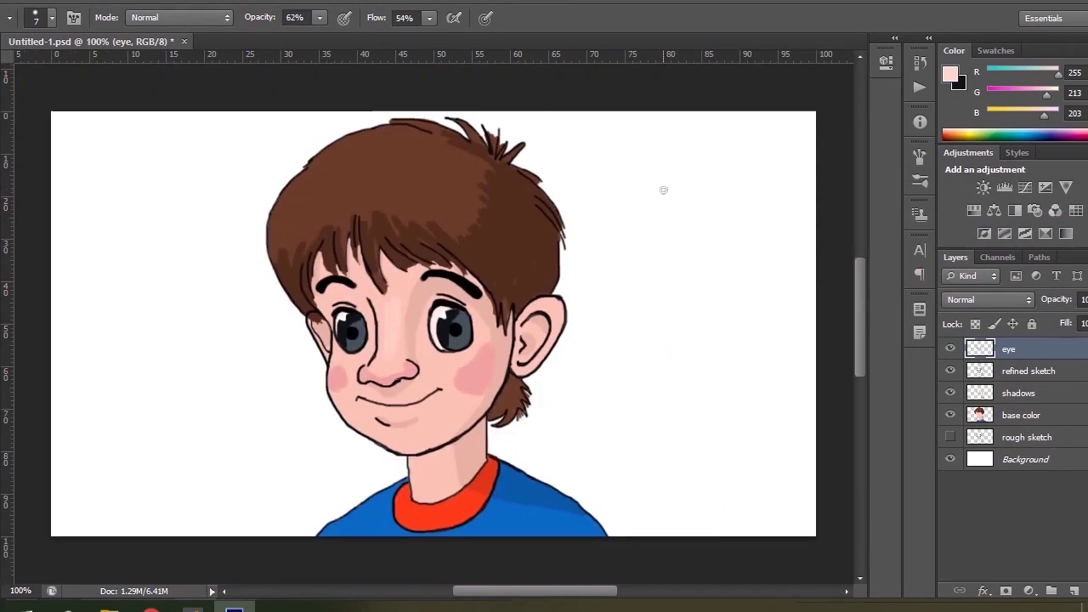
key("ctrl+1")
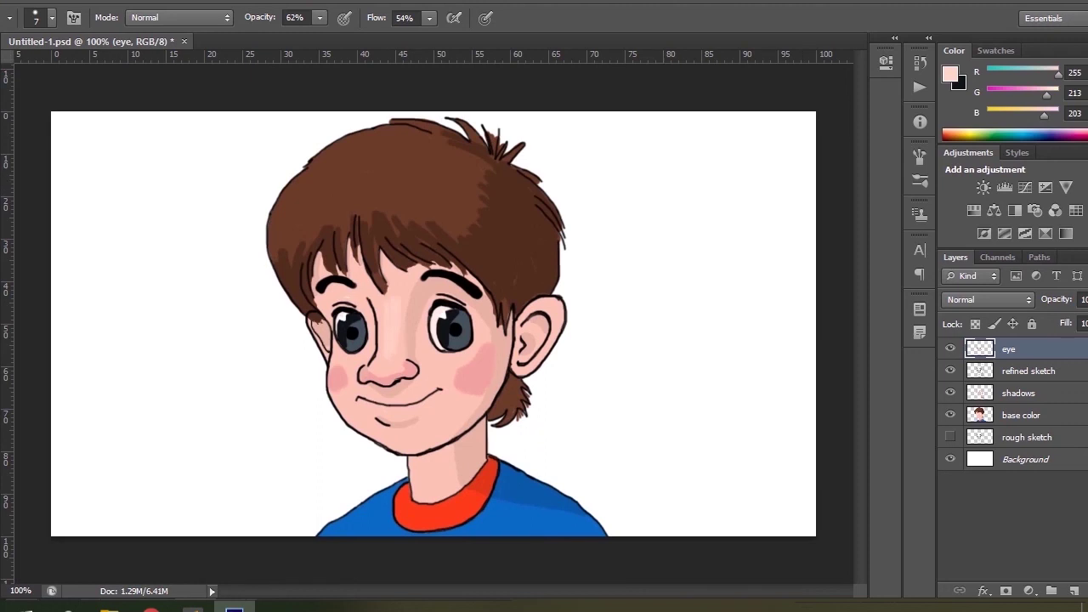
Group the eye, refined sketch, shadows and base color layers, and place a duplicate of the refined sketch layer below the group.
left_click(1024, 420, "shift")
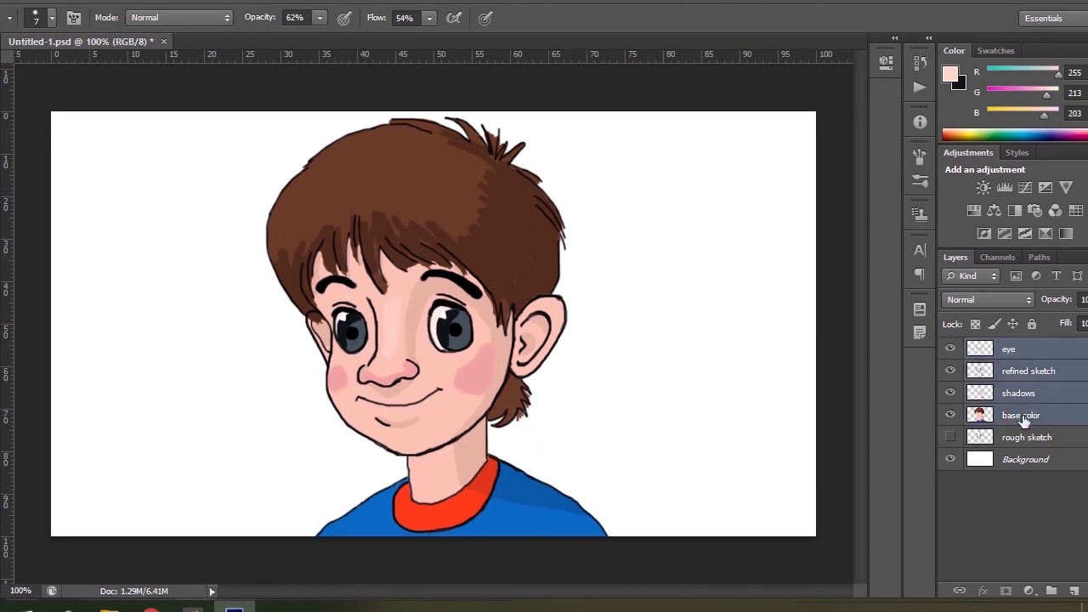
key("ctrl+g")
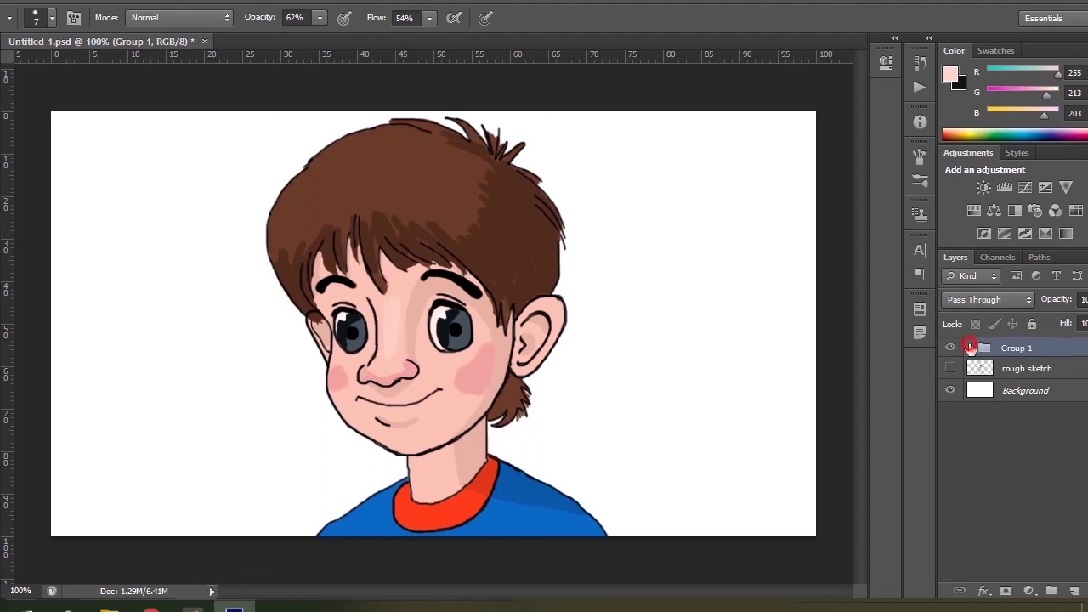
left_click(970, 347)
left_click(1027, 387)
key("ctrl+j")
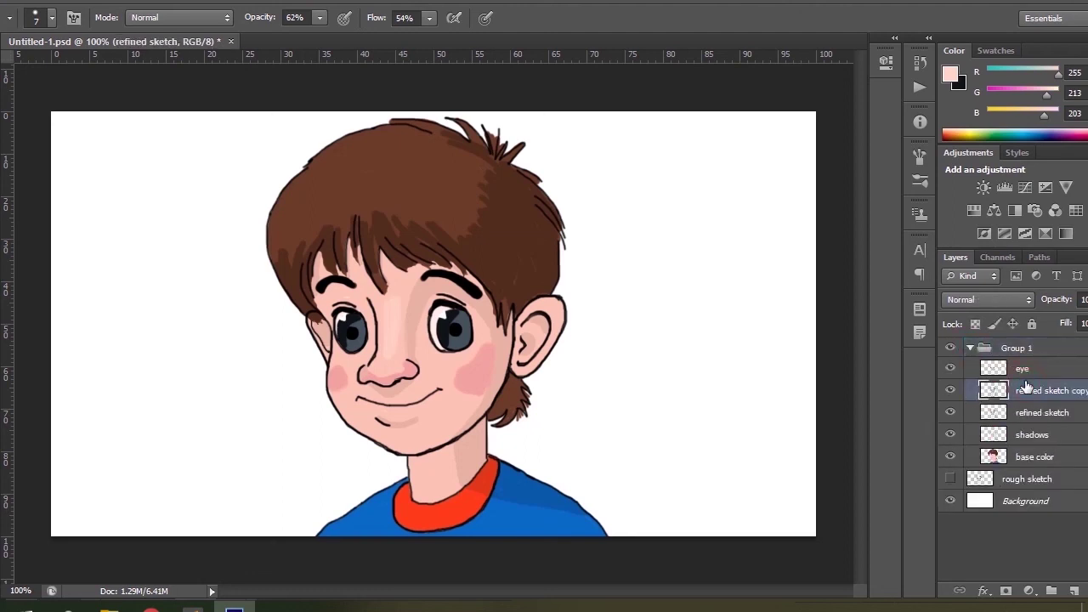
left_click_drag(1026, 392, 987, 467)
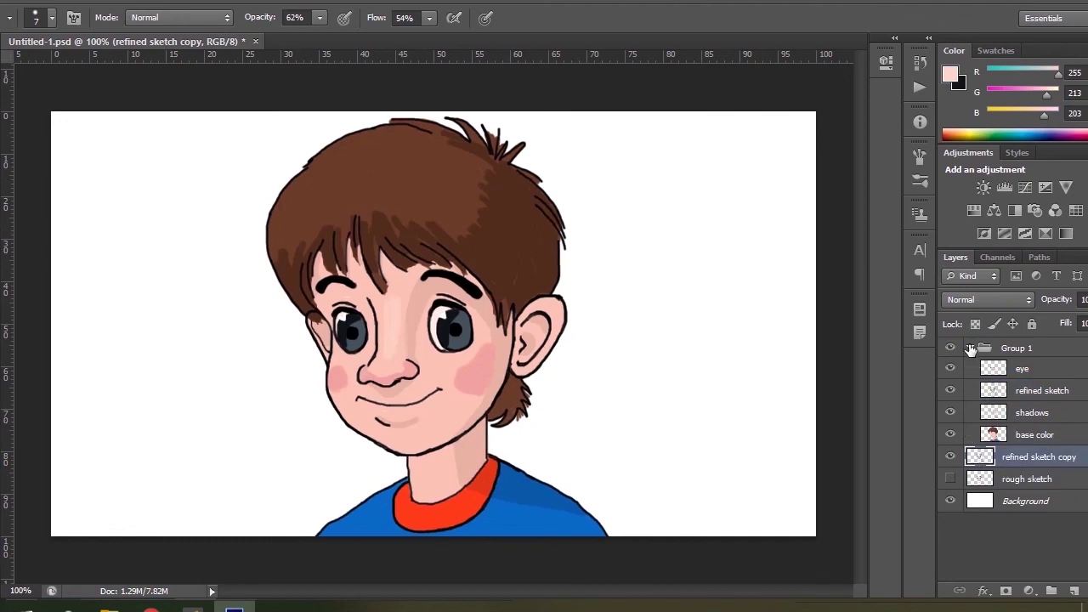
left_click(971, 348)
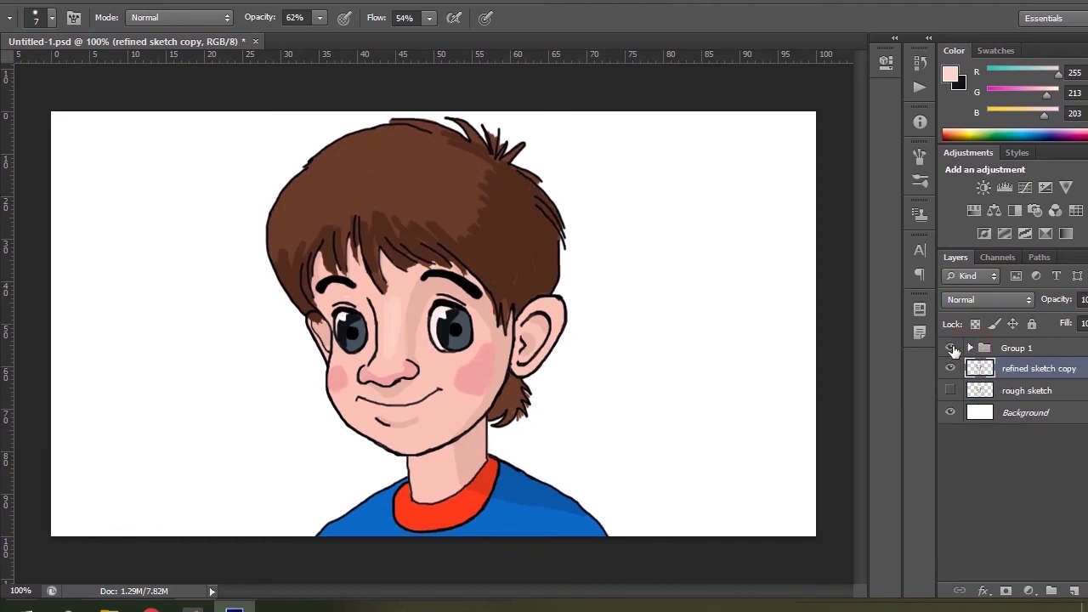
Hide and show the layer group to compare the line art with the coloured portrait.
left_click(952, 349)
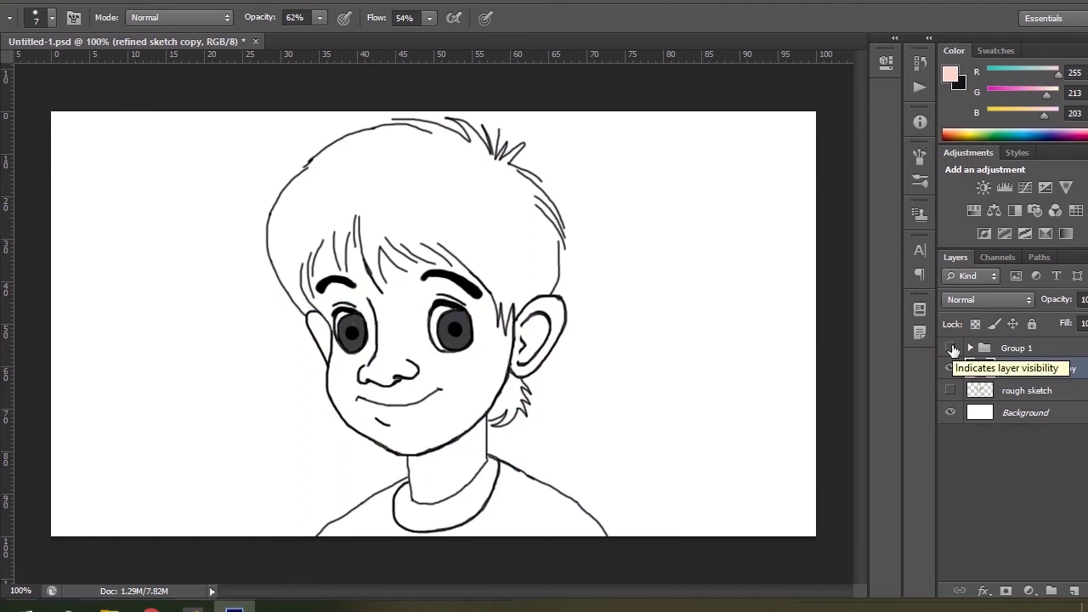
left_click(951, 349)
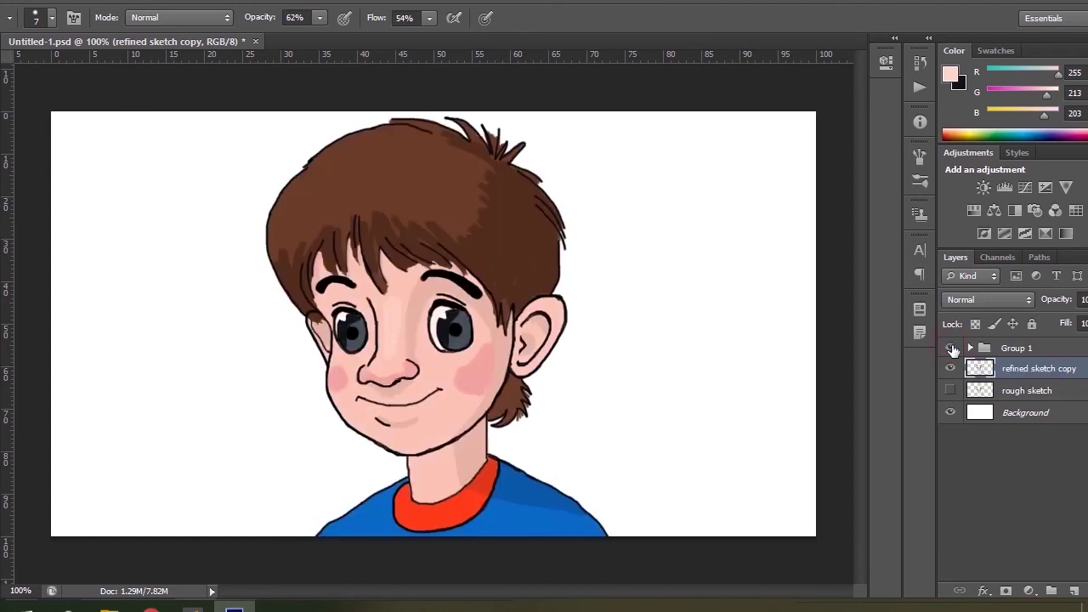